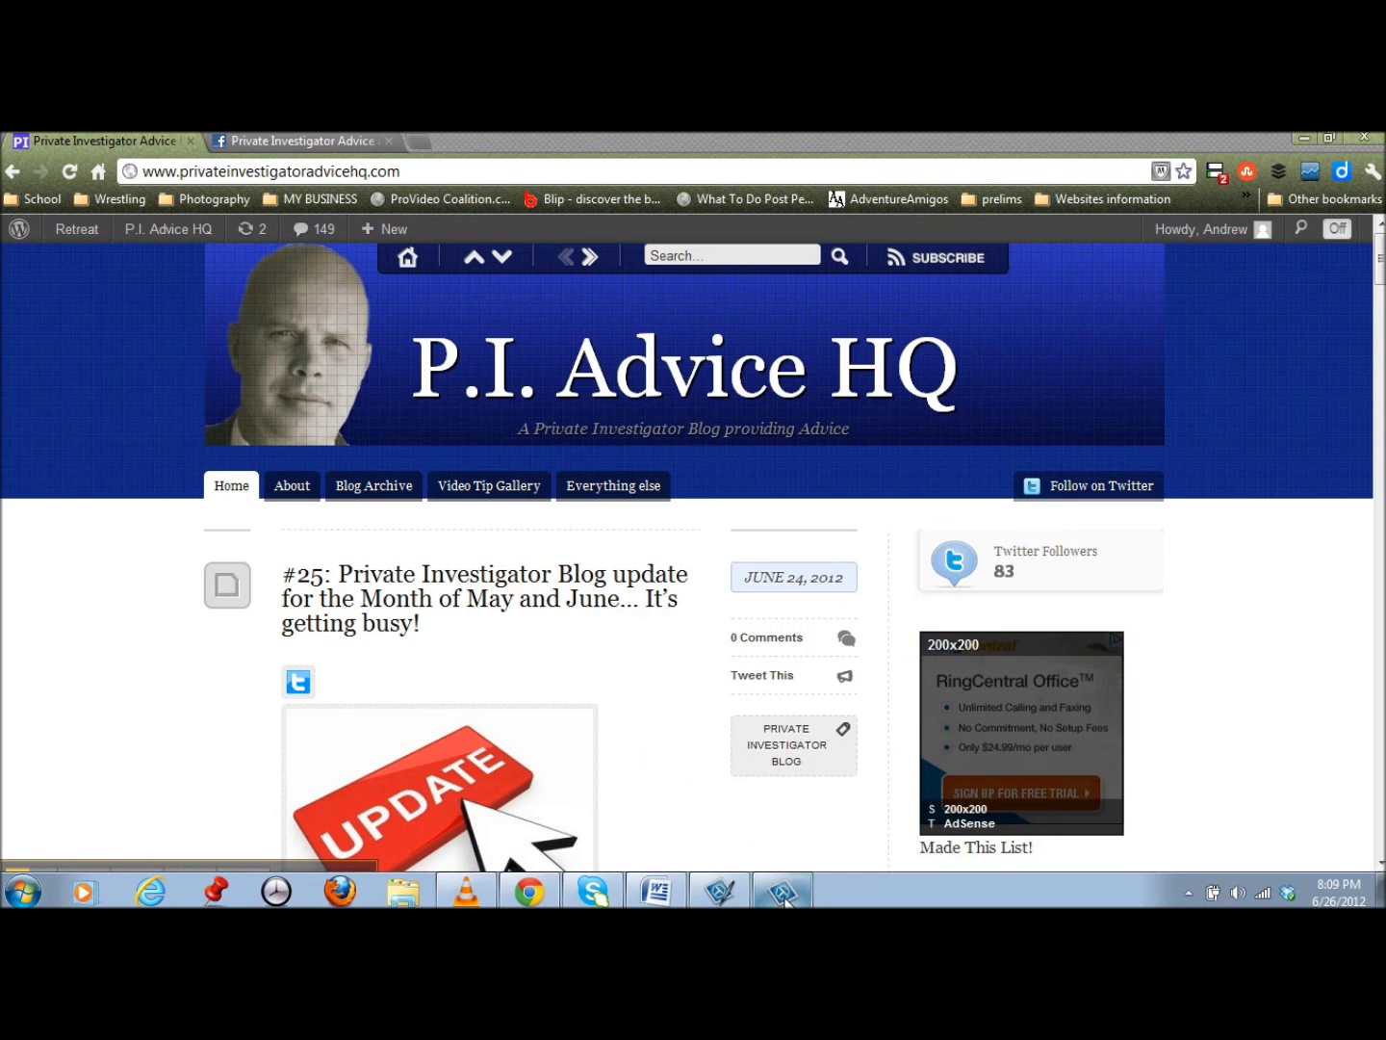
Step: Capture the whole blog page with Snagit's Scrolling Window type as one 1349 x 7367 image
mouse_move(782, 897)
click(780, 846)
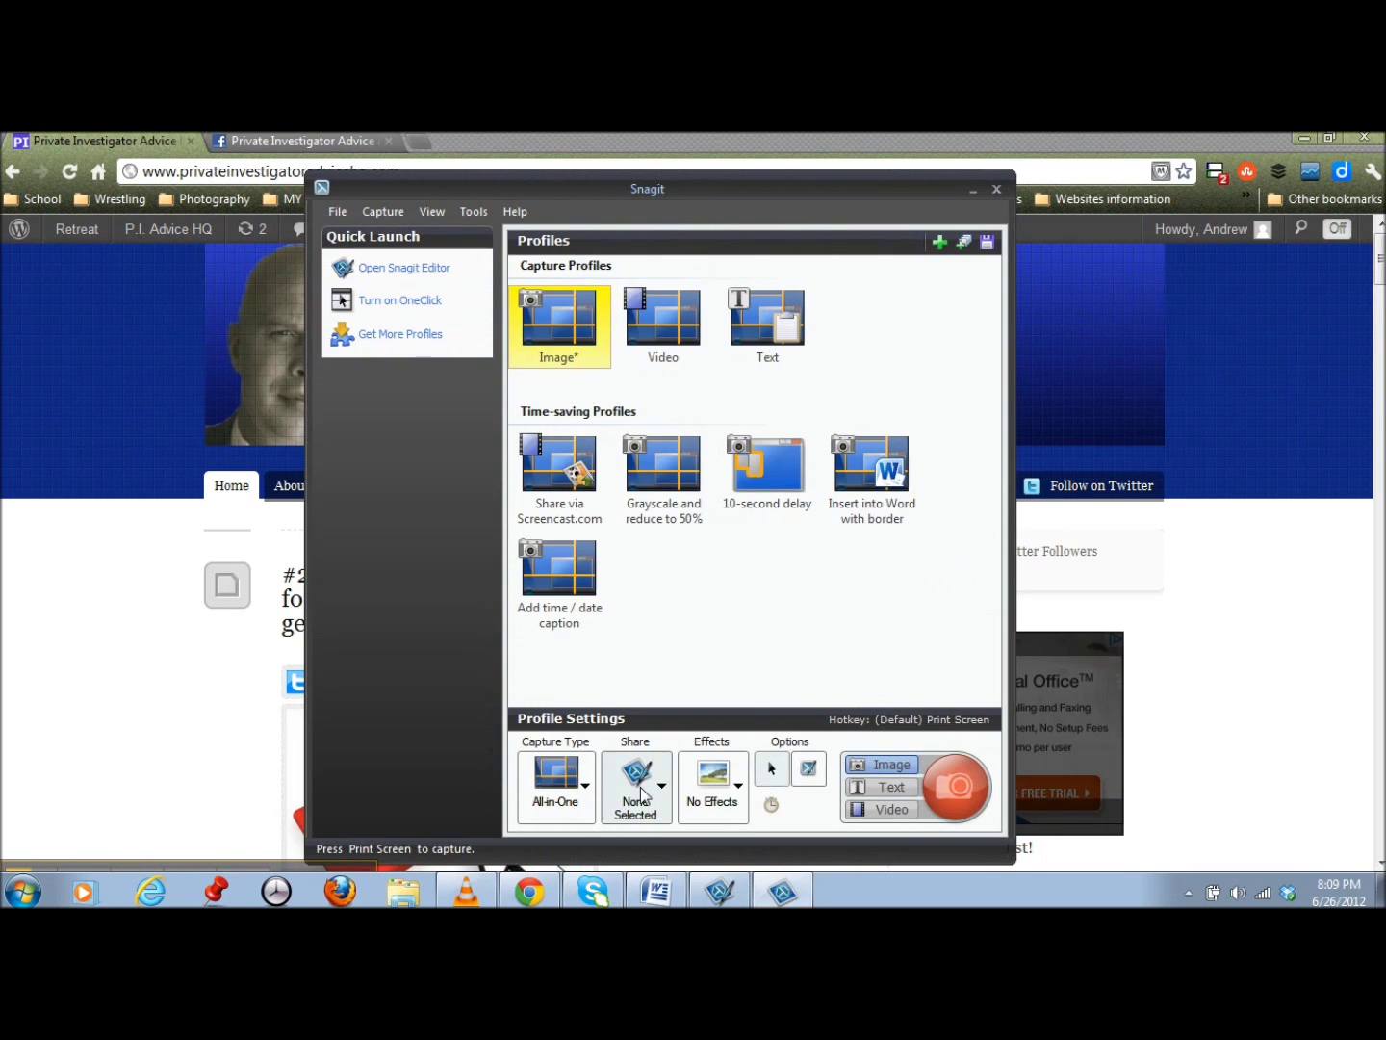
click(589, 791)
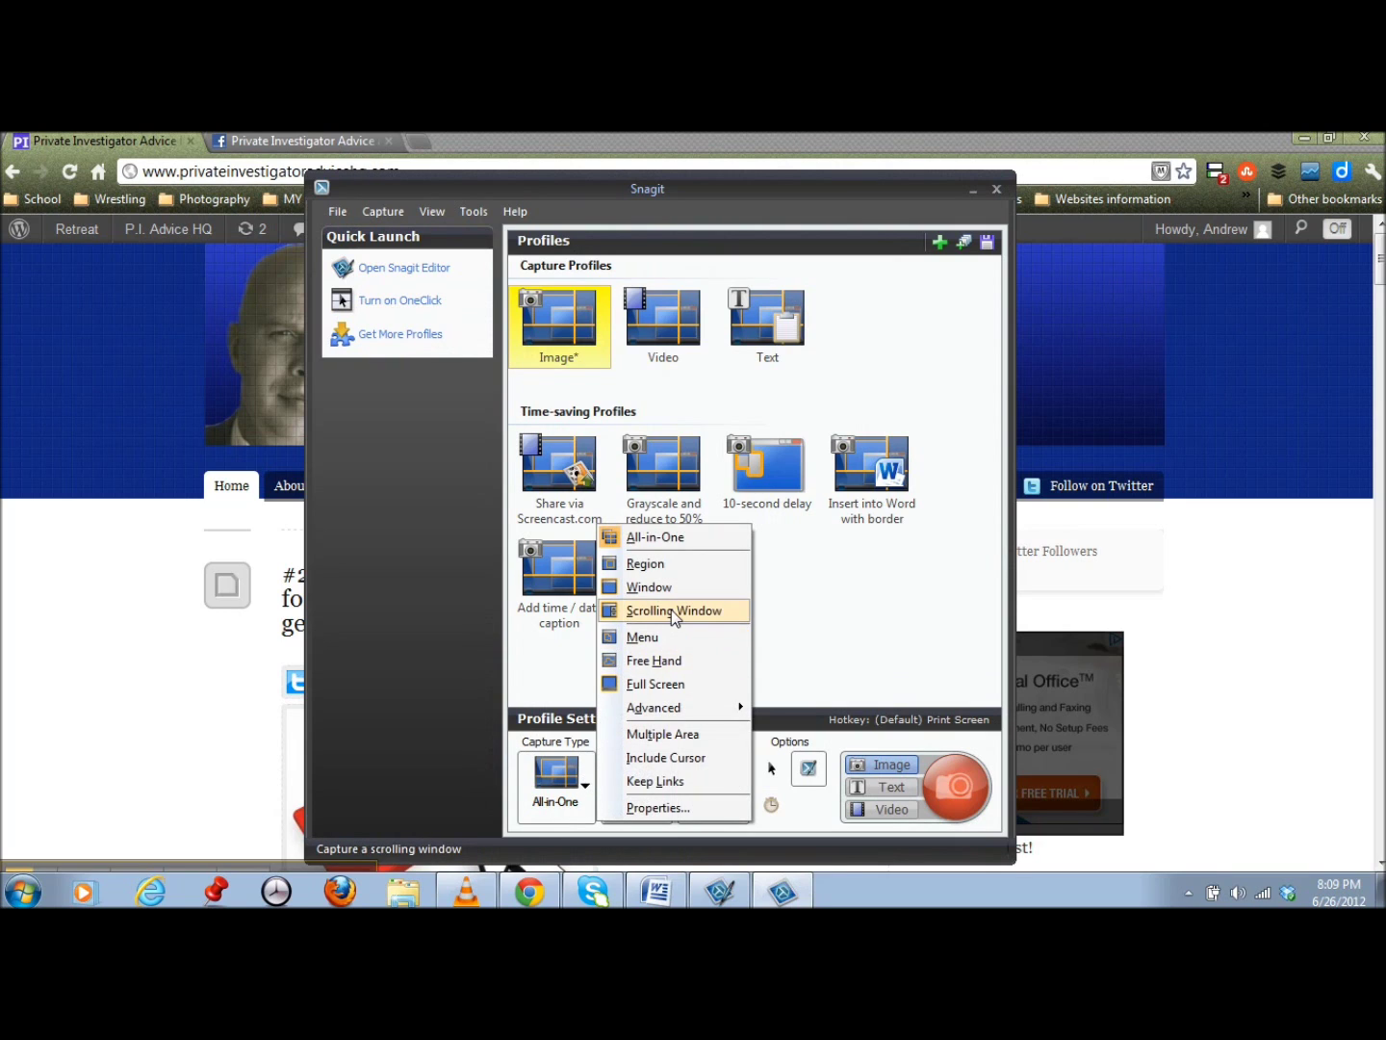
click(675, 612)
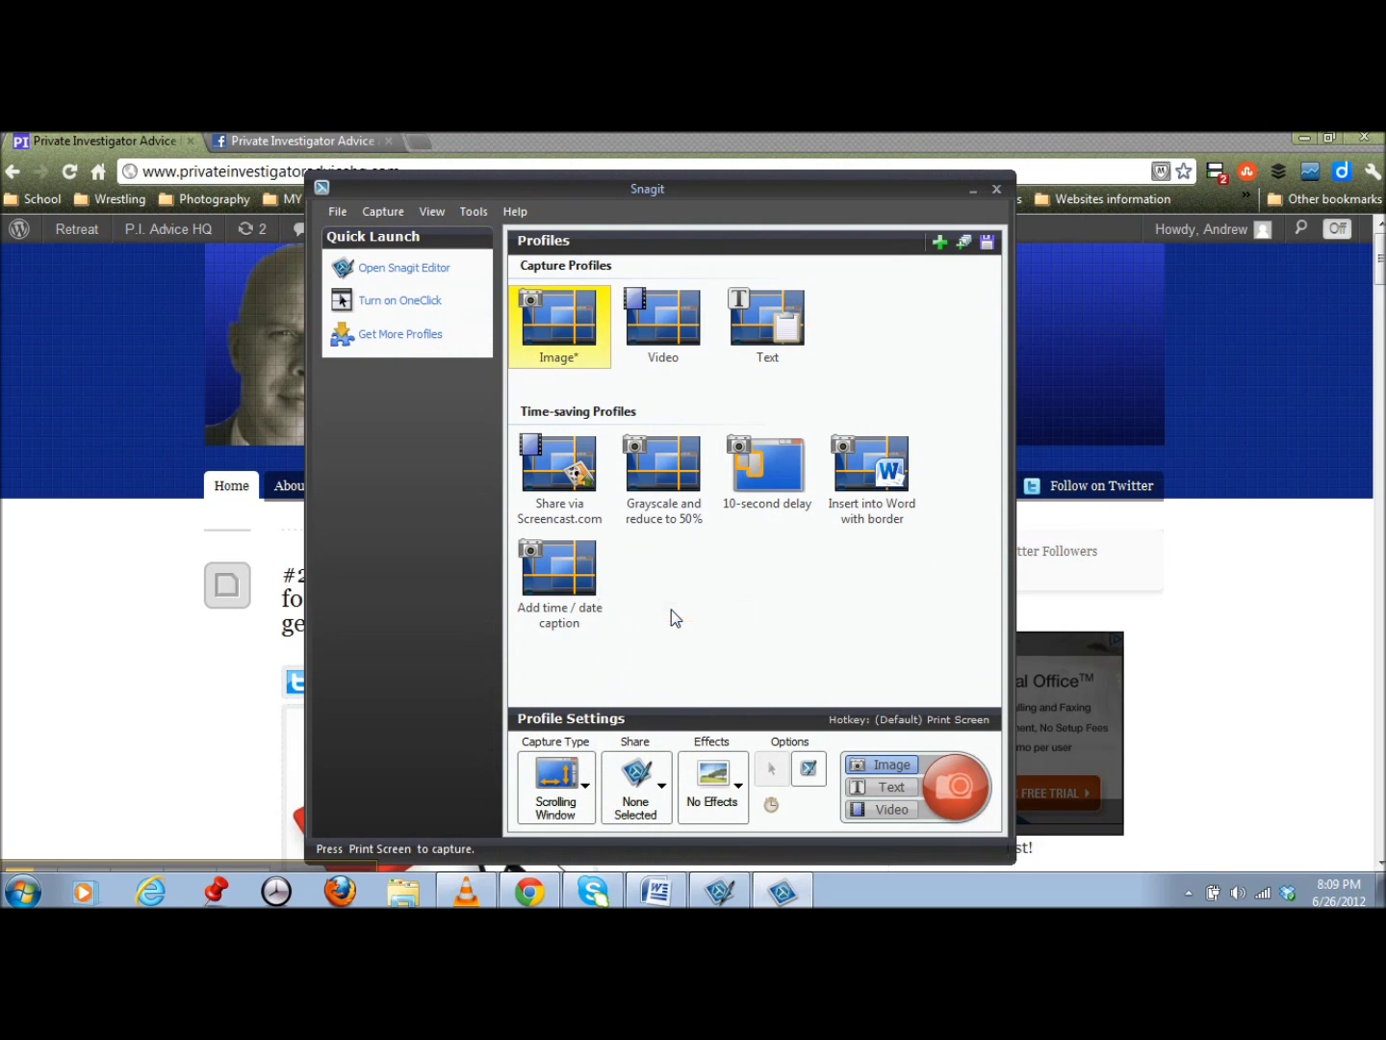
click(958, 787)
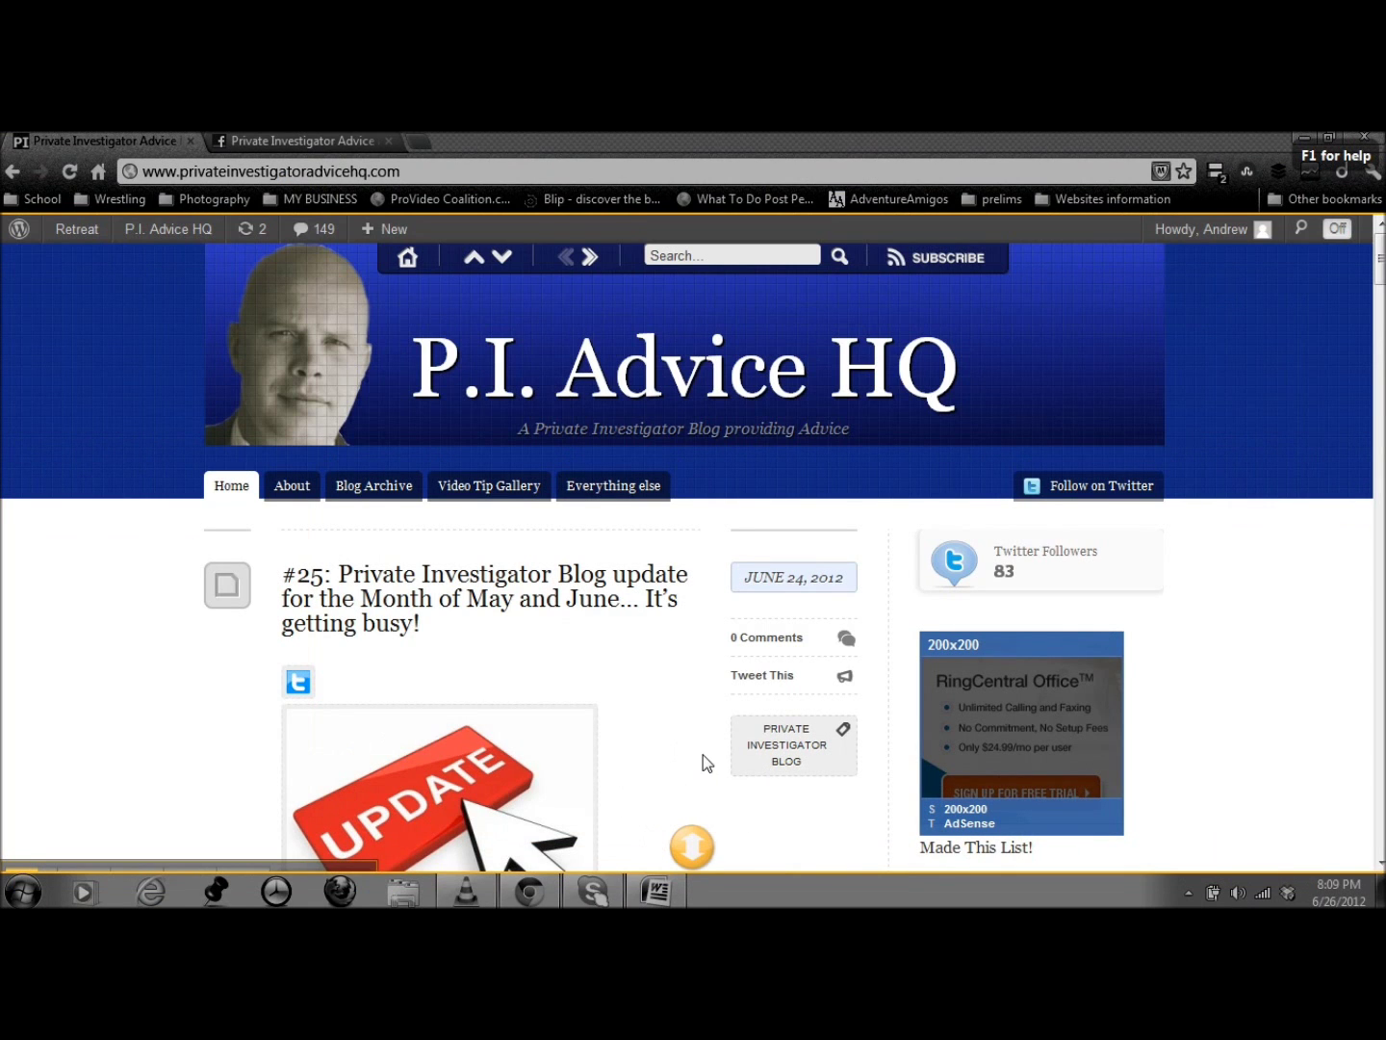
click(692, 847)
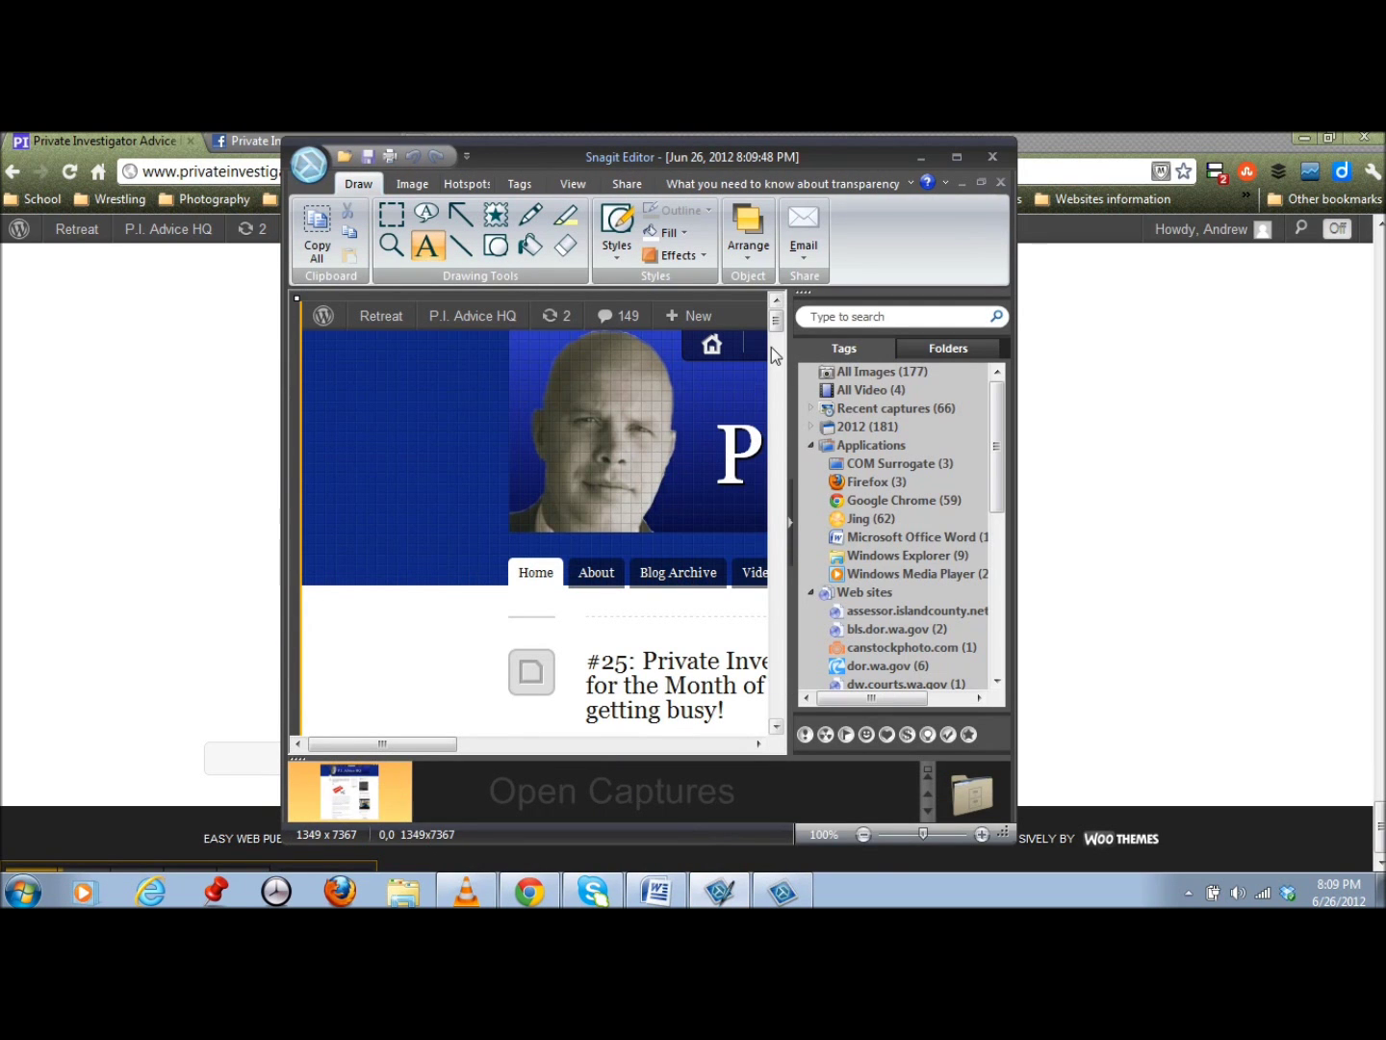
Step: Maximize the editor and save the capture as Adobe PDF 'Snagit example' in SNAG IT EXAMPLE
click(960, 161)
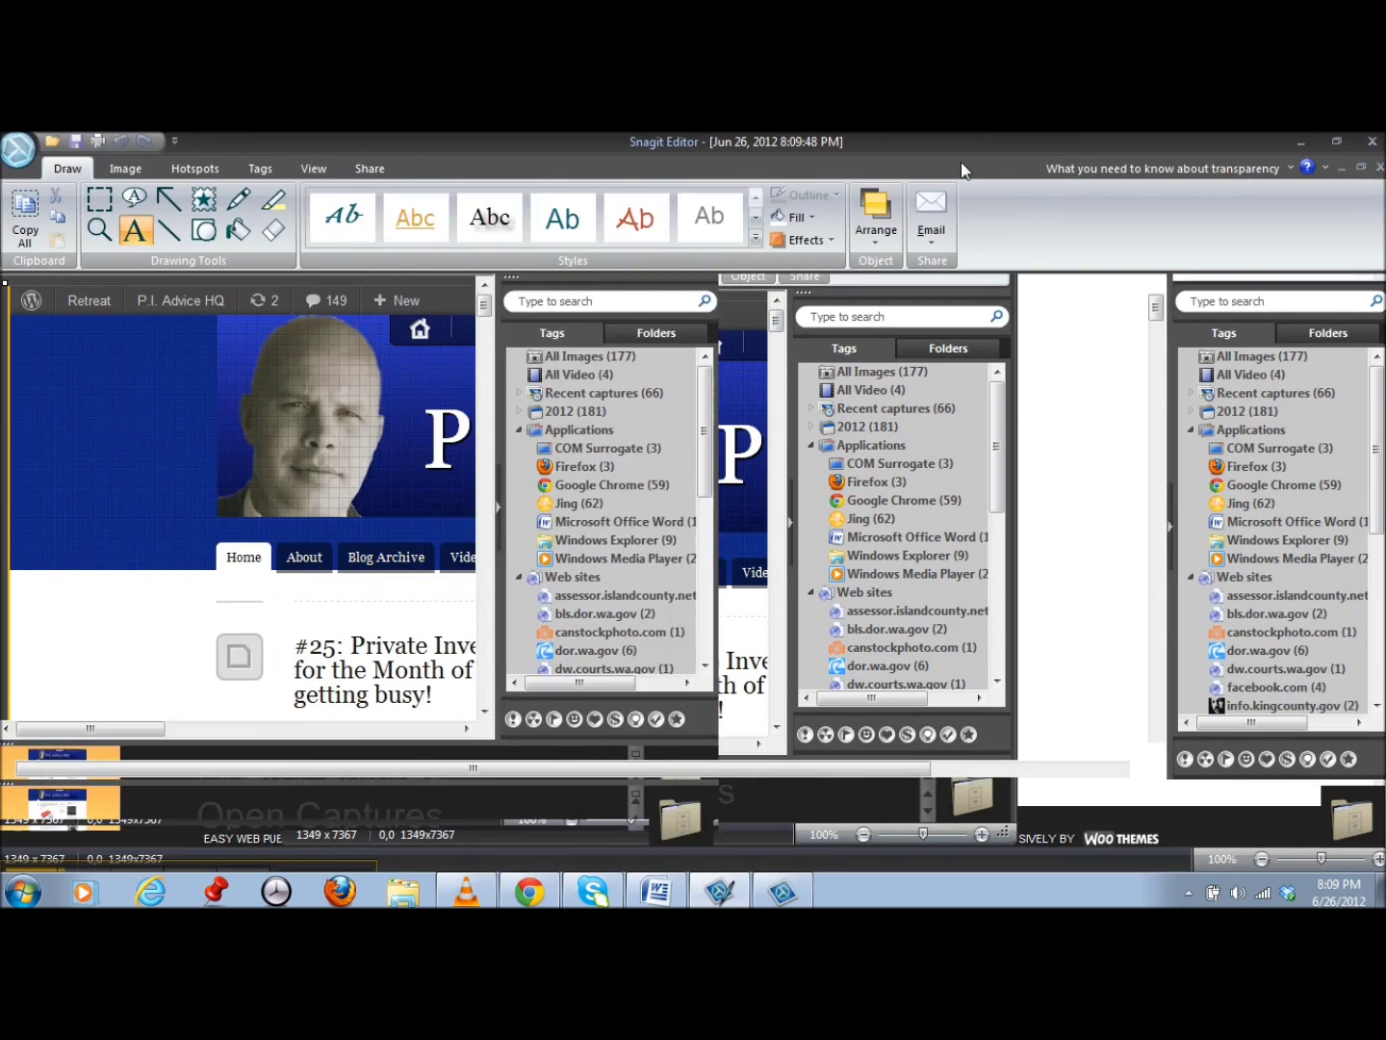
mouse_move(1158, 316)
mouse_down()
mouse_move(1157, 732)
mouse_move(1156, 308)
mouse_up()
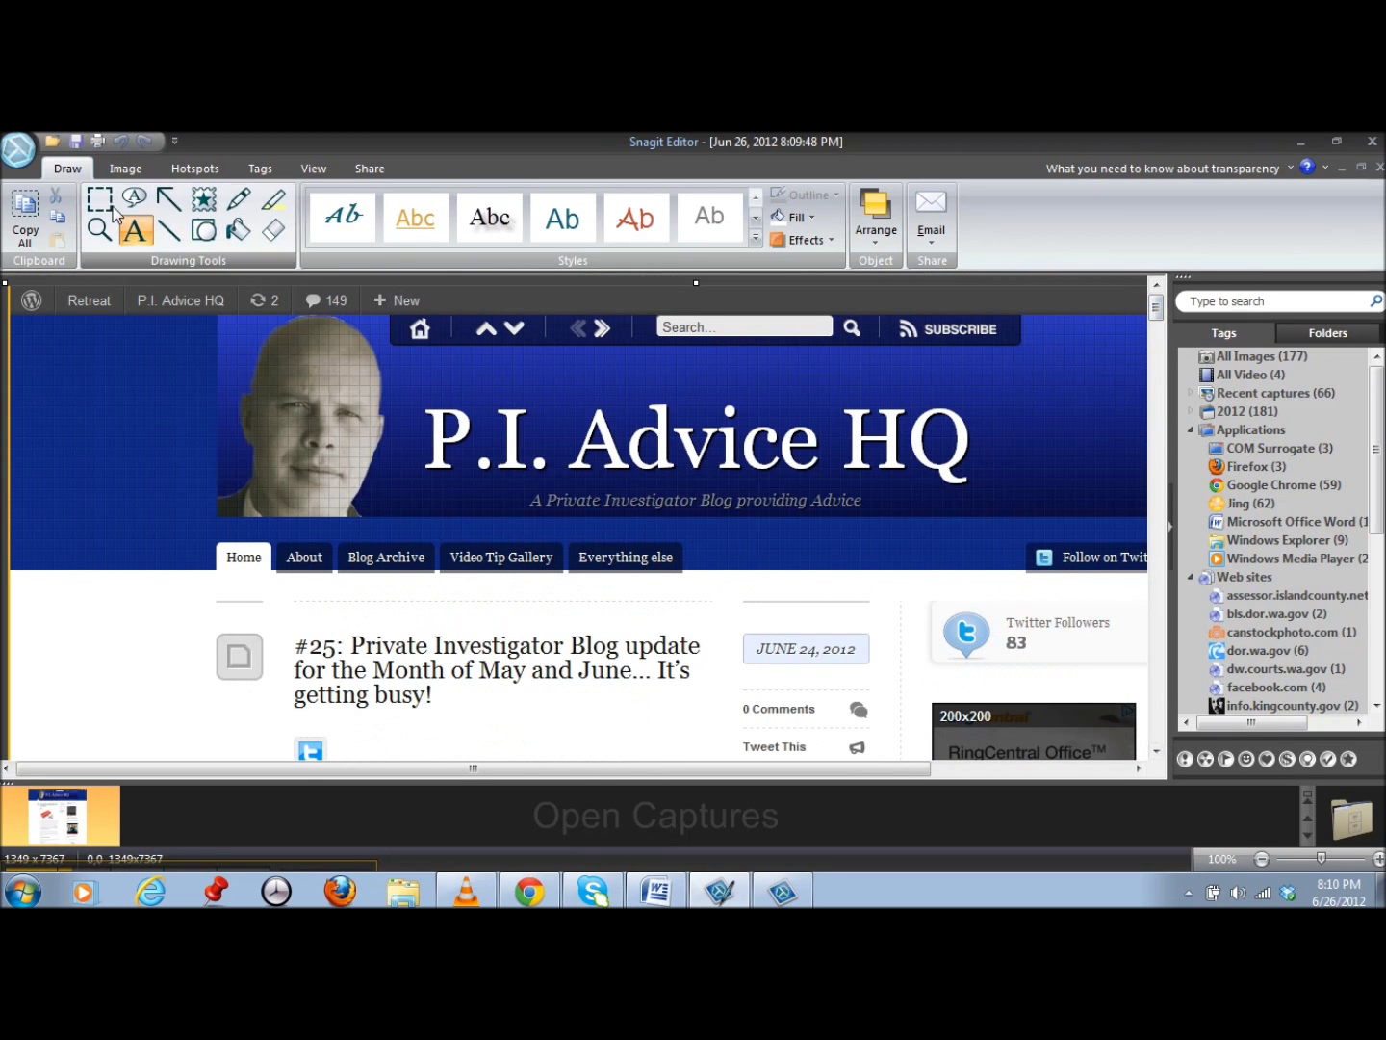
click(18, 150)
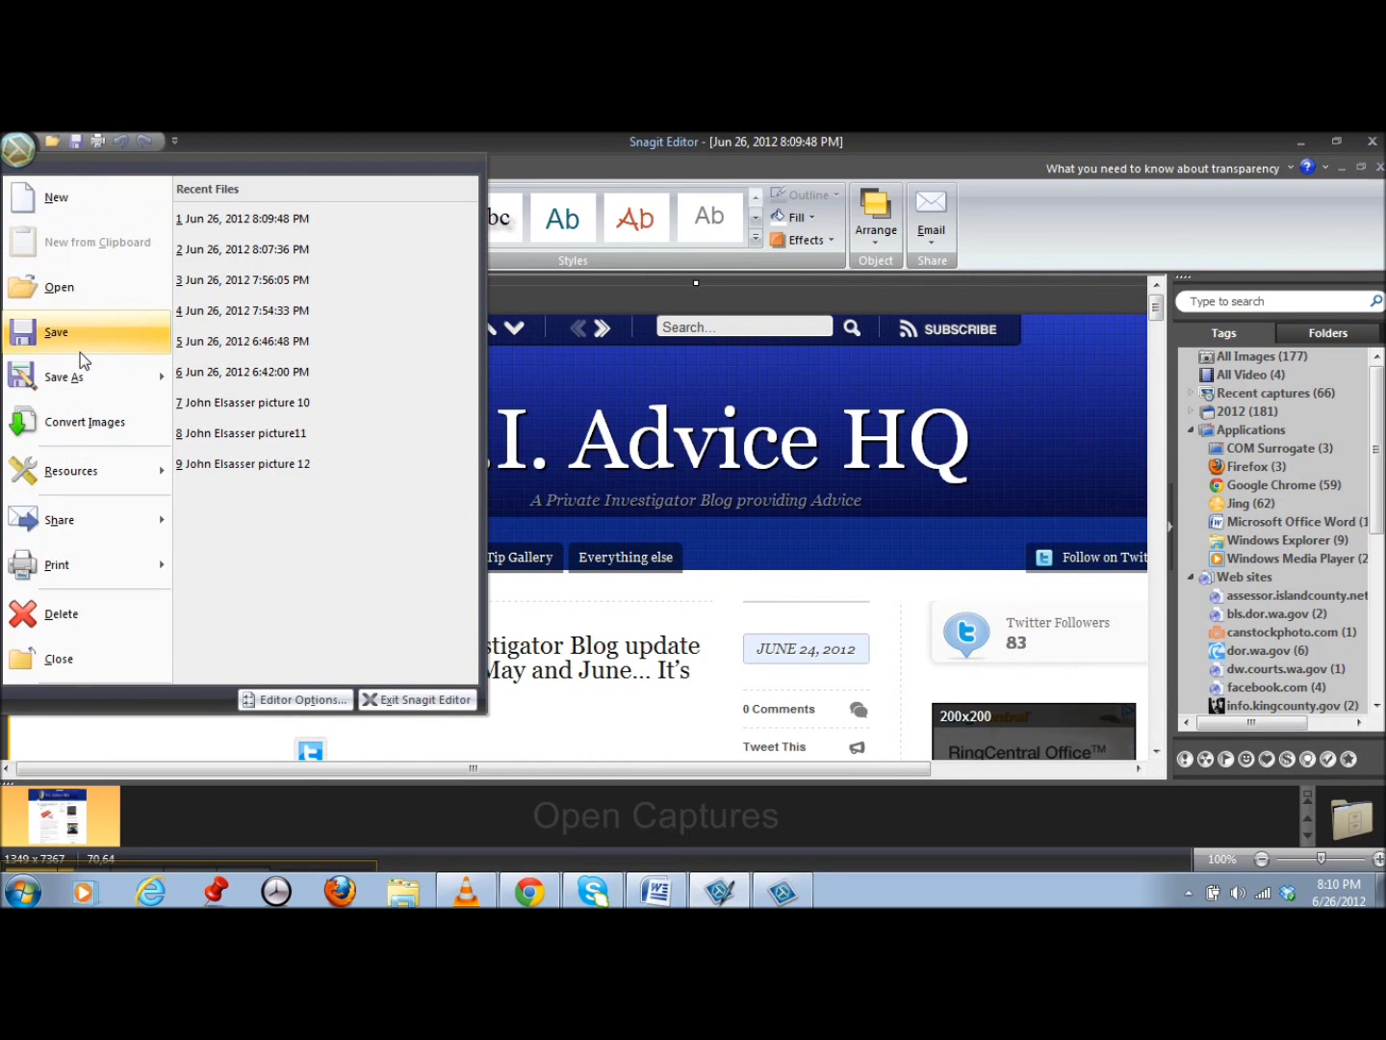
mouse_move(83, 375)
click(290, 326)
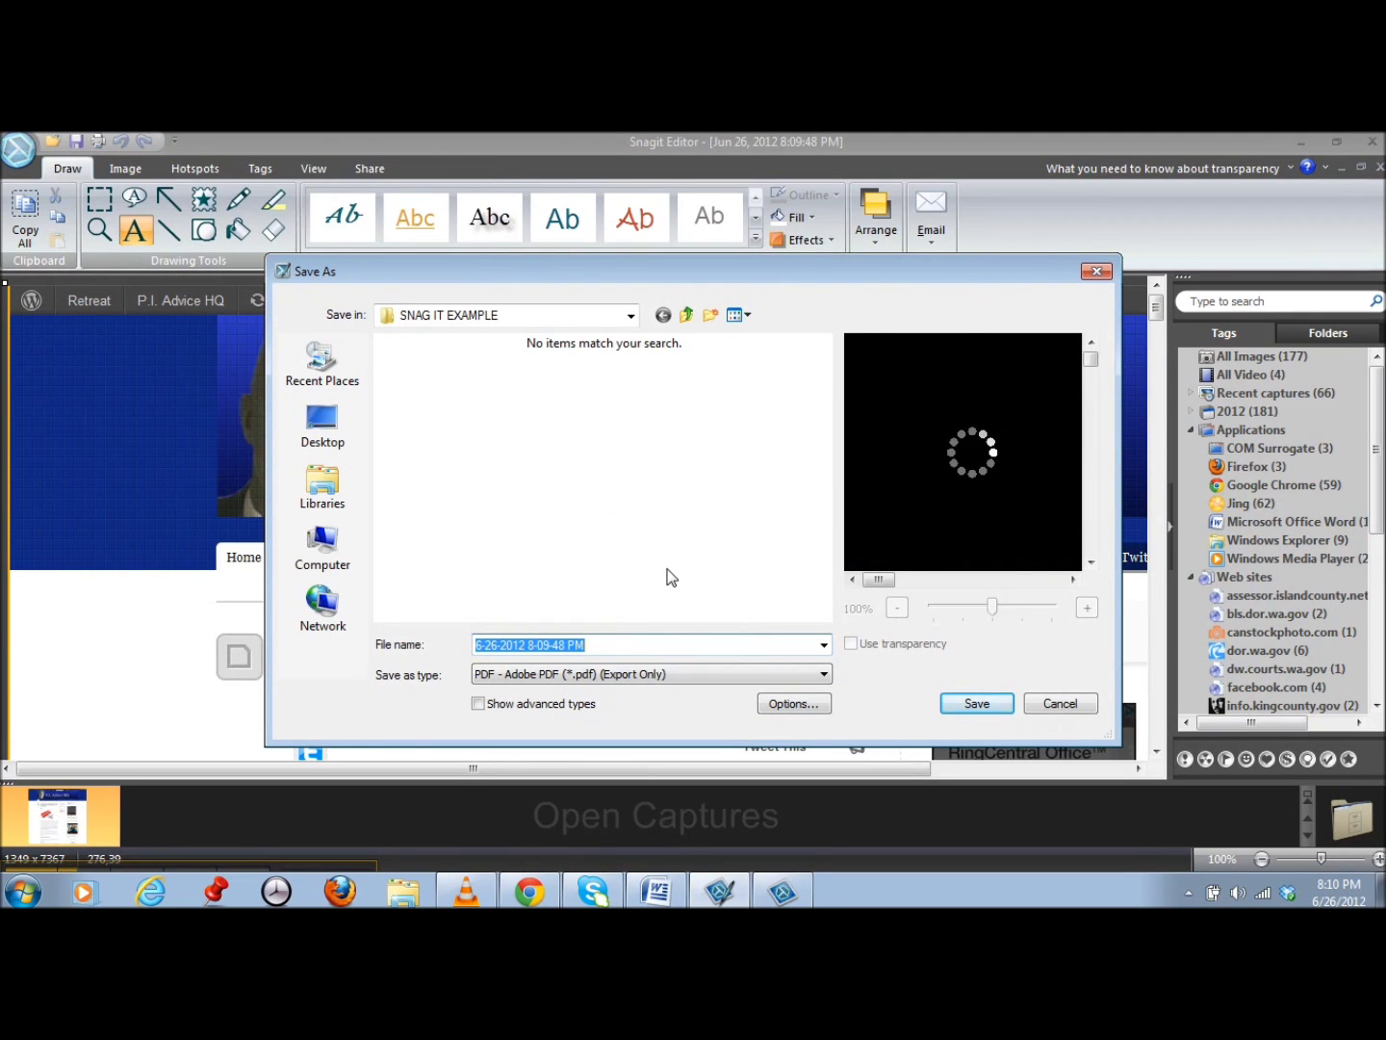
text(Snagit example)
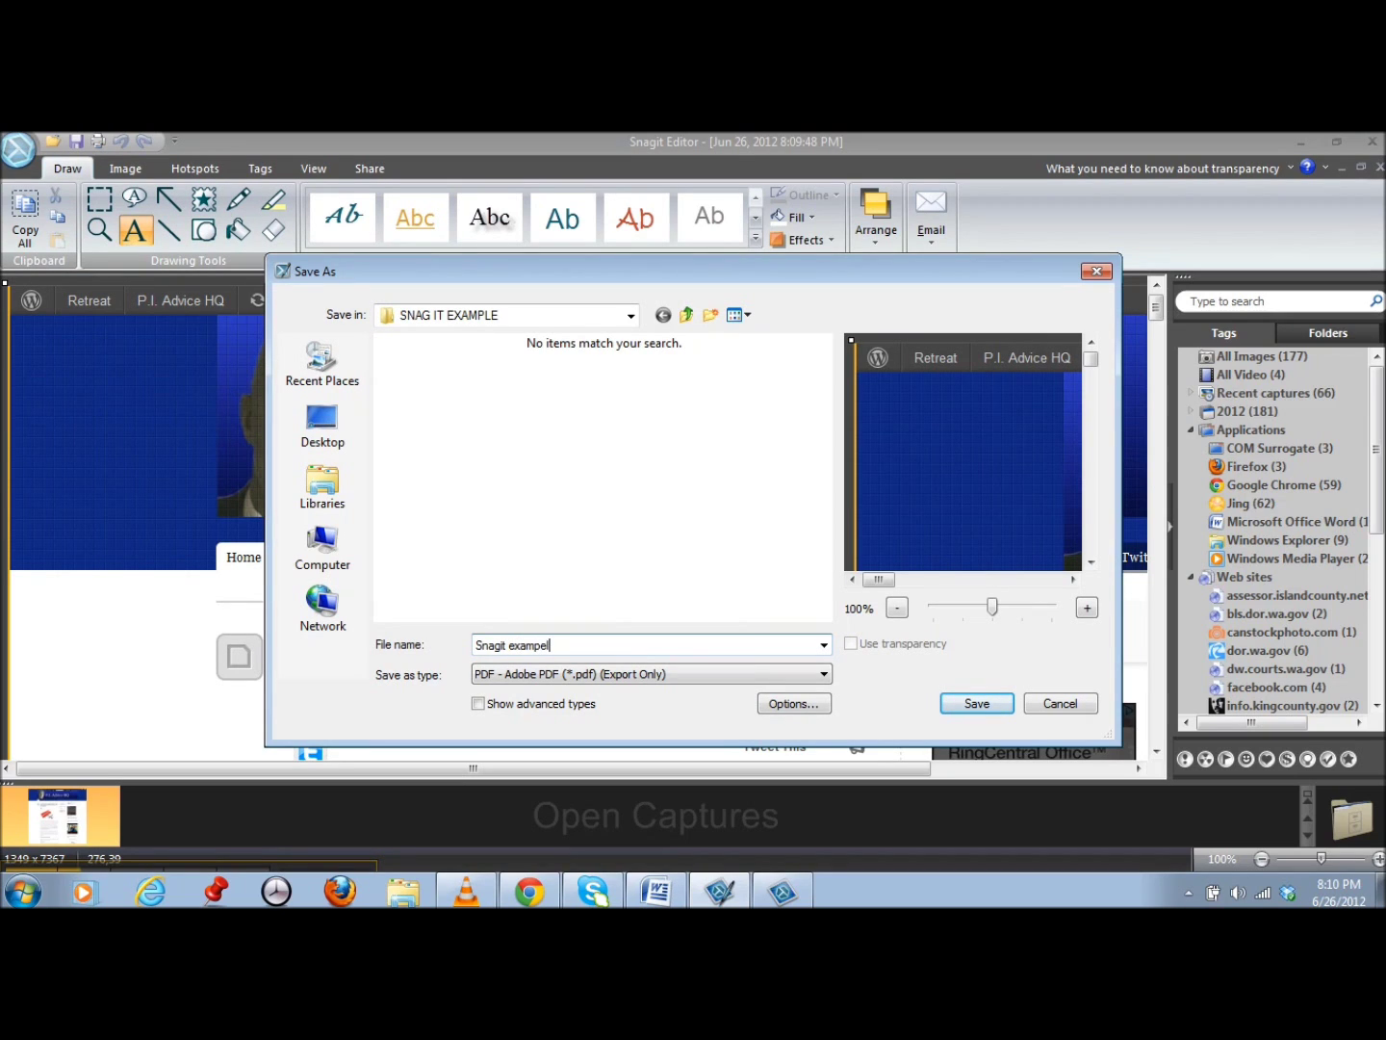
click(977, 704)
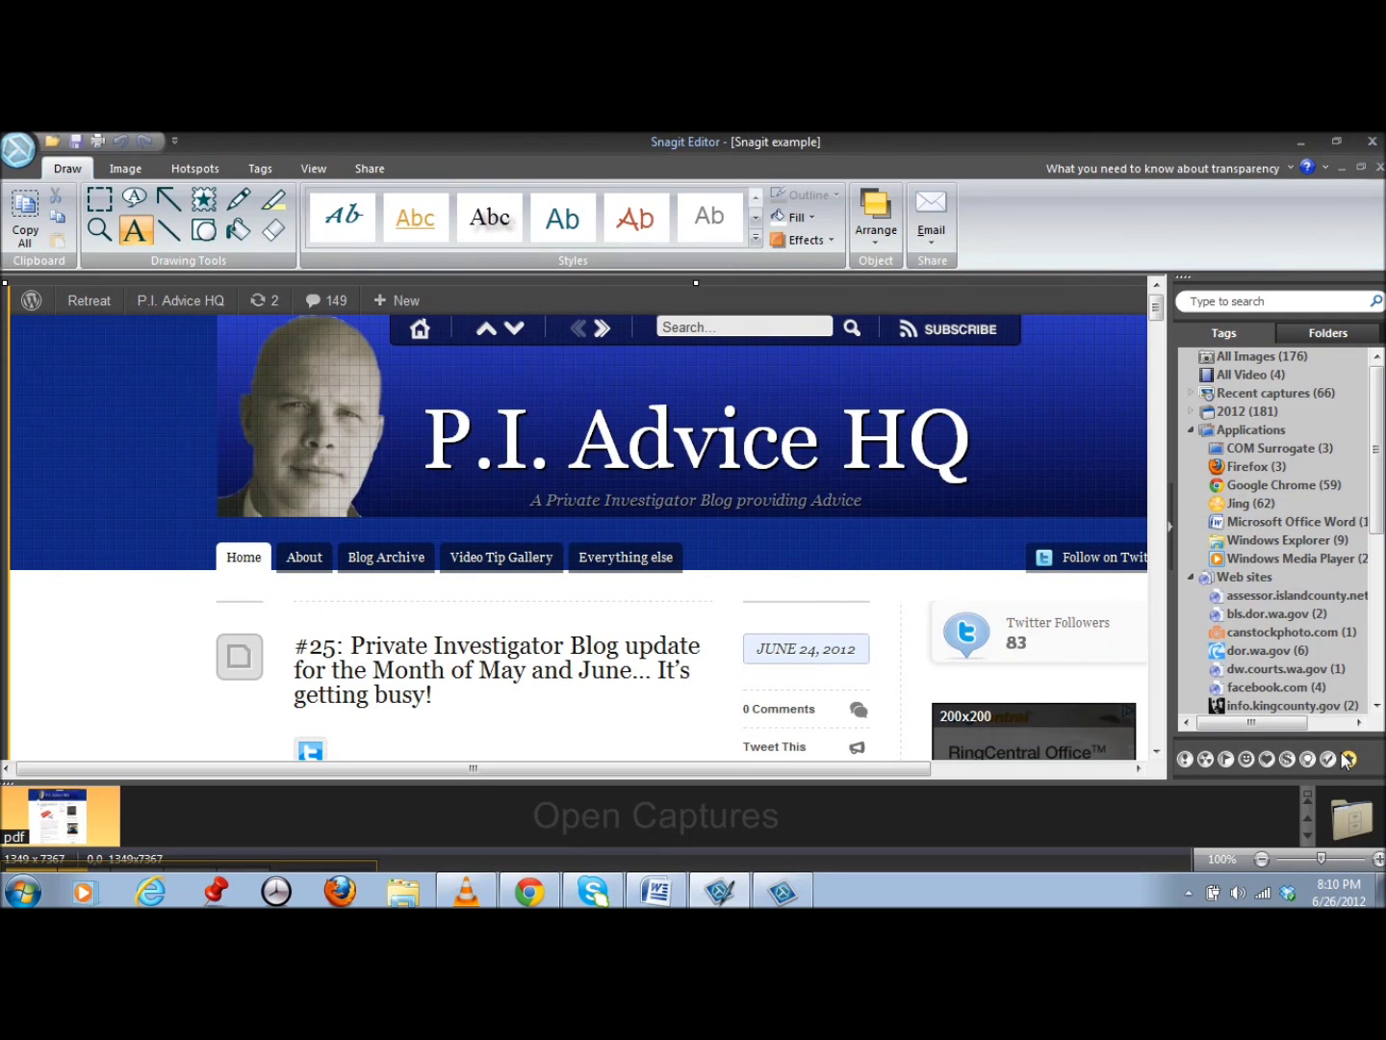
Step: Open the 'Snagit example' PDF from the SNAG IT EXAMPLE folder on the desktop
click(1383, 890)
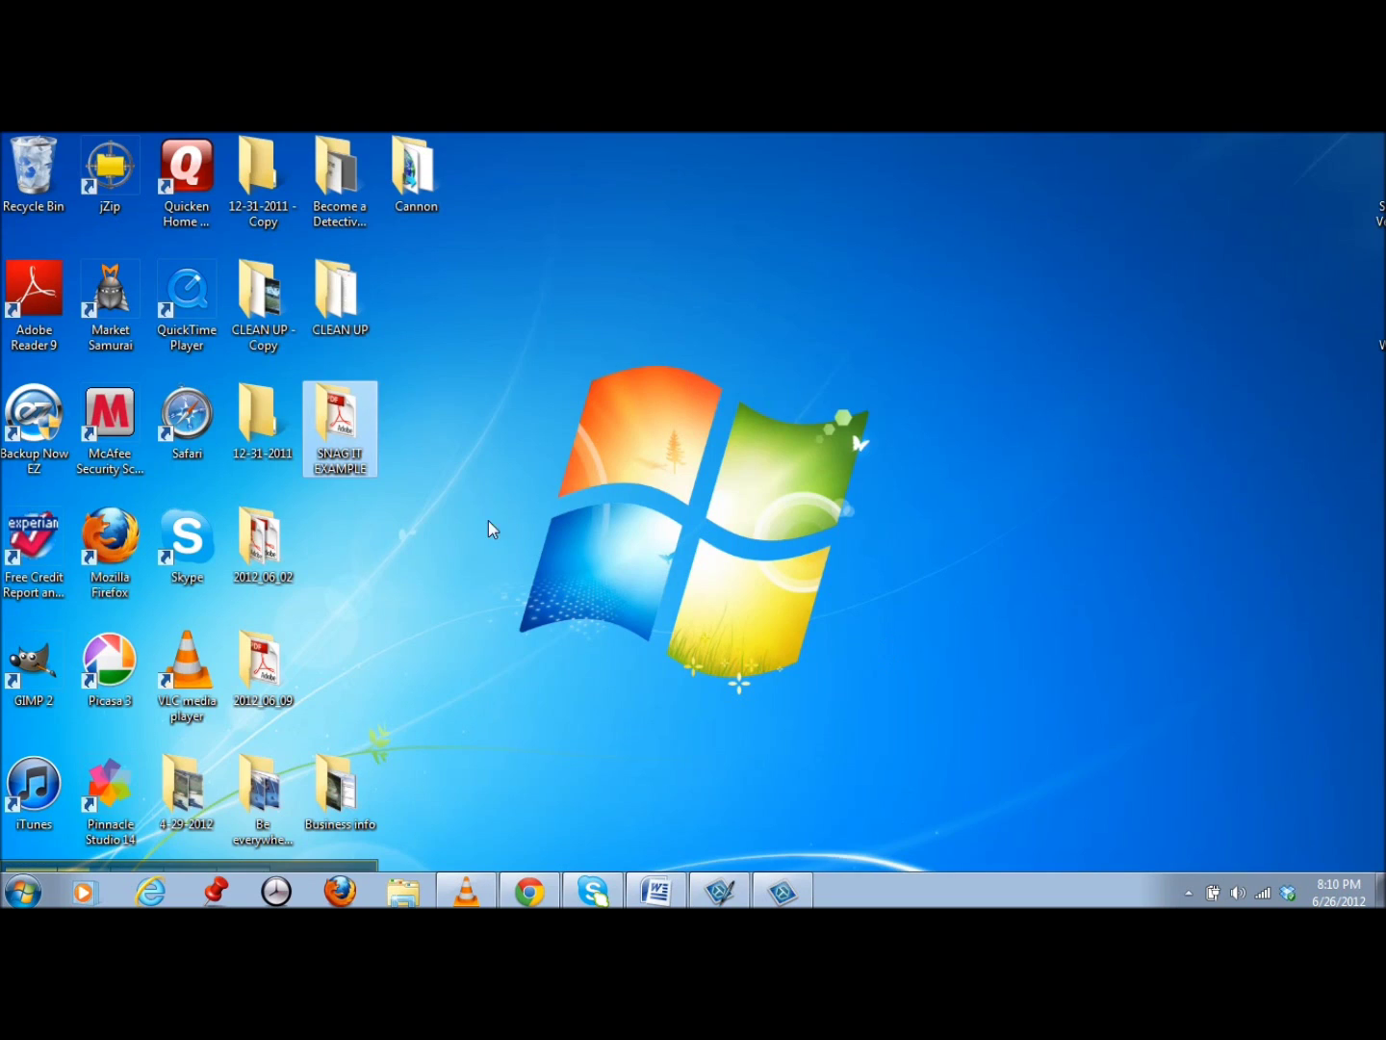
double_click(346, 435)
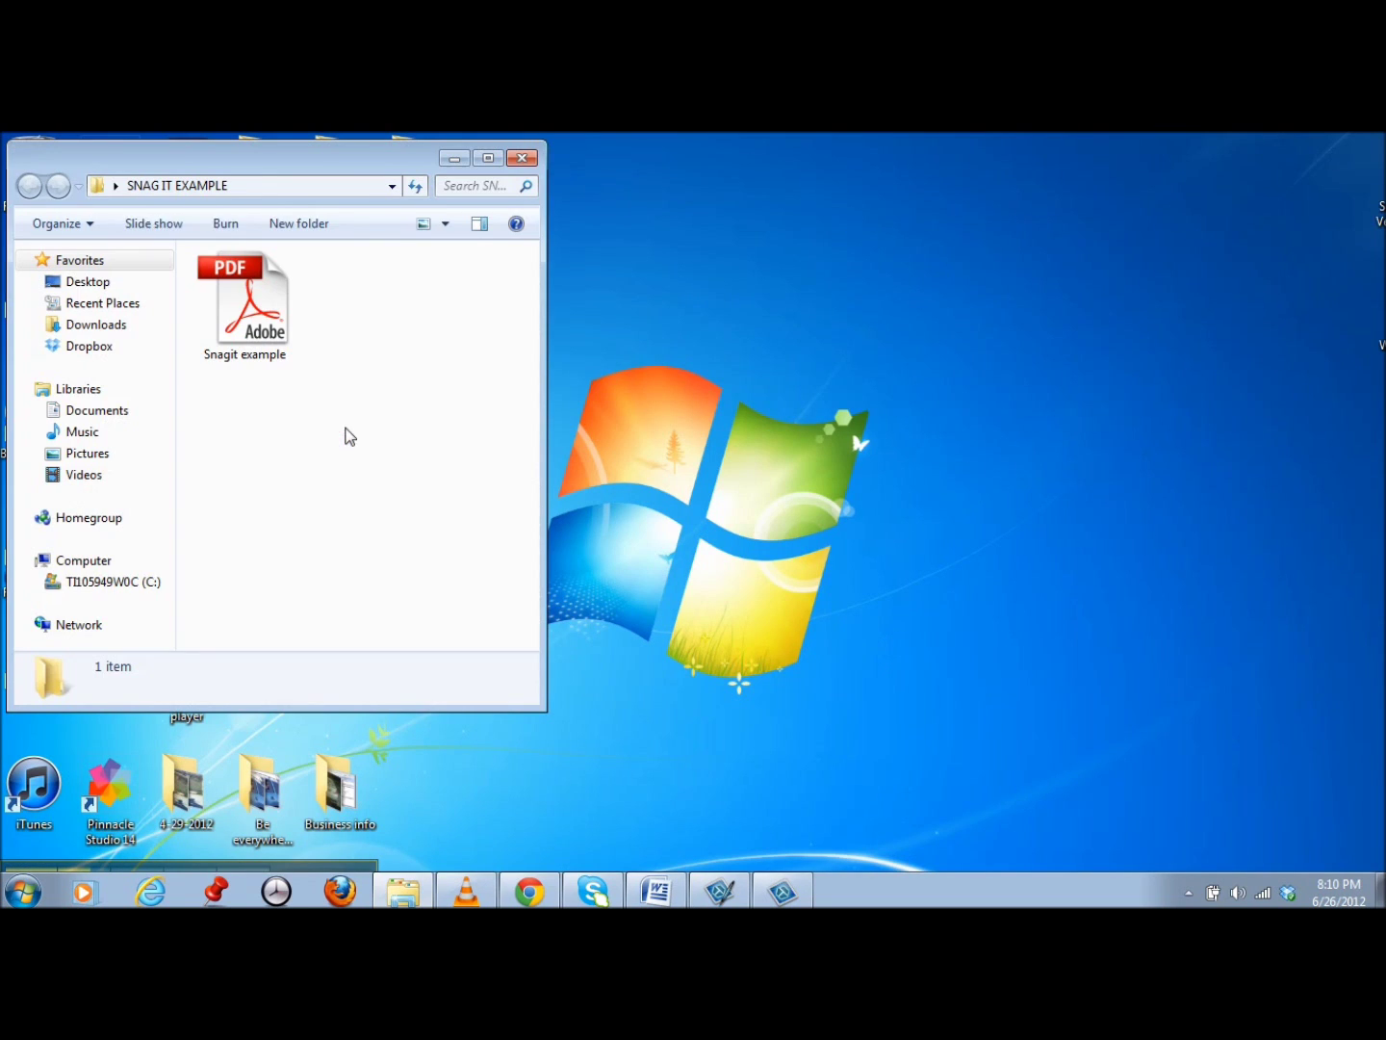
click(247, 281)
double_click(246, 281)
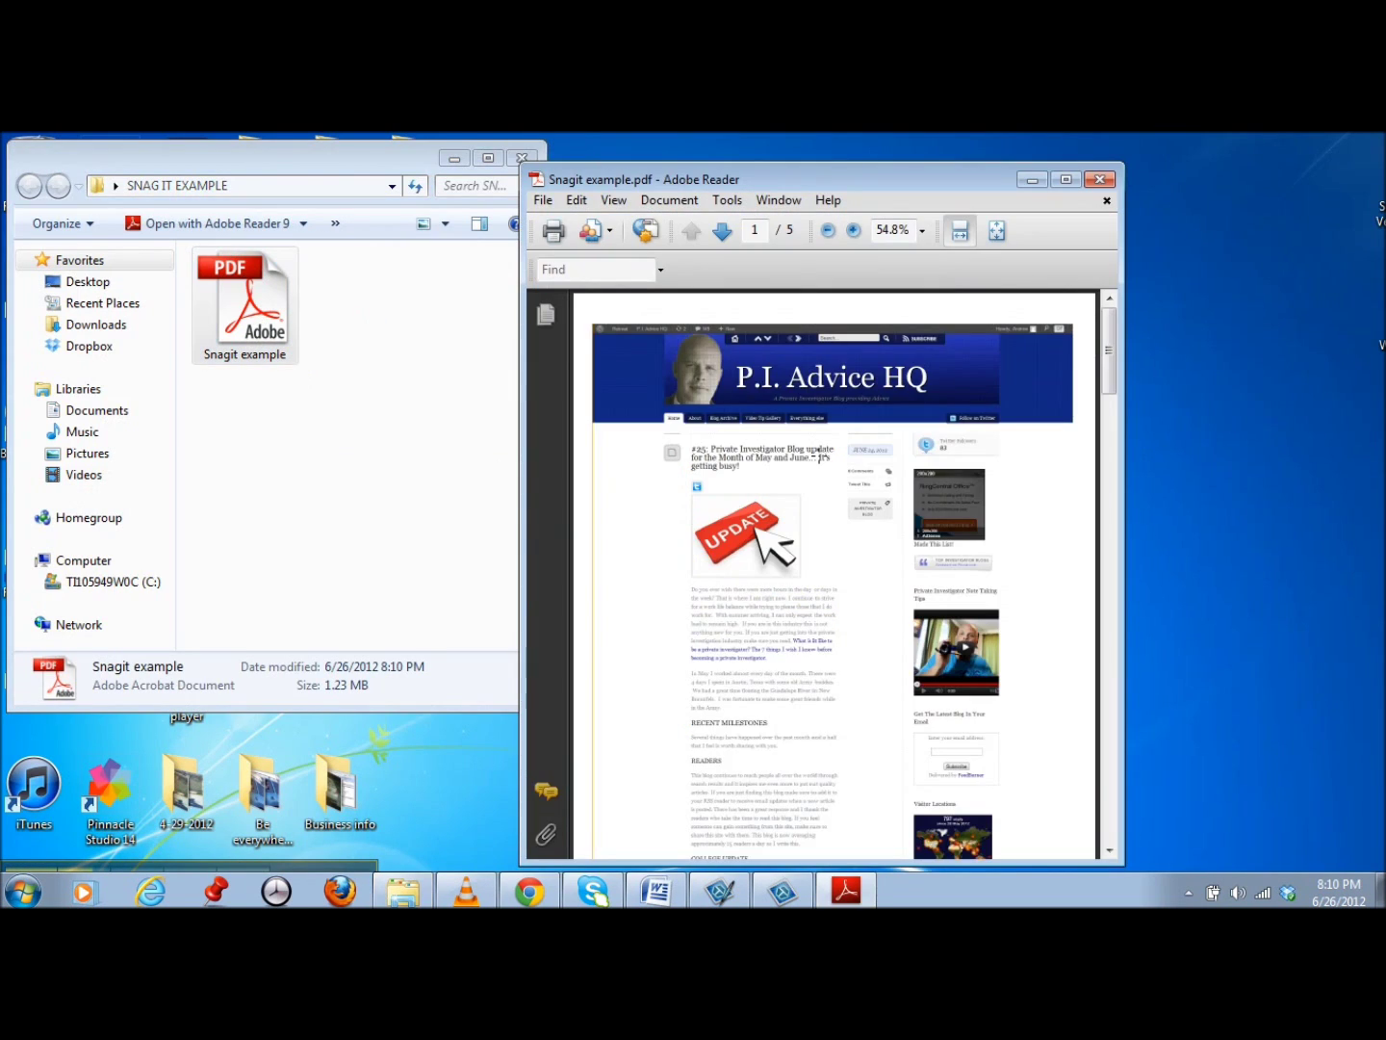
Step: Scroll through the five PDF pages in Adobe Reader, then close Reader
drag(1102, 383, 1130, 332)
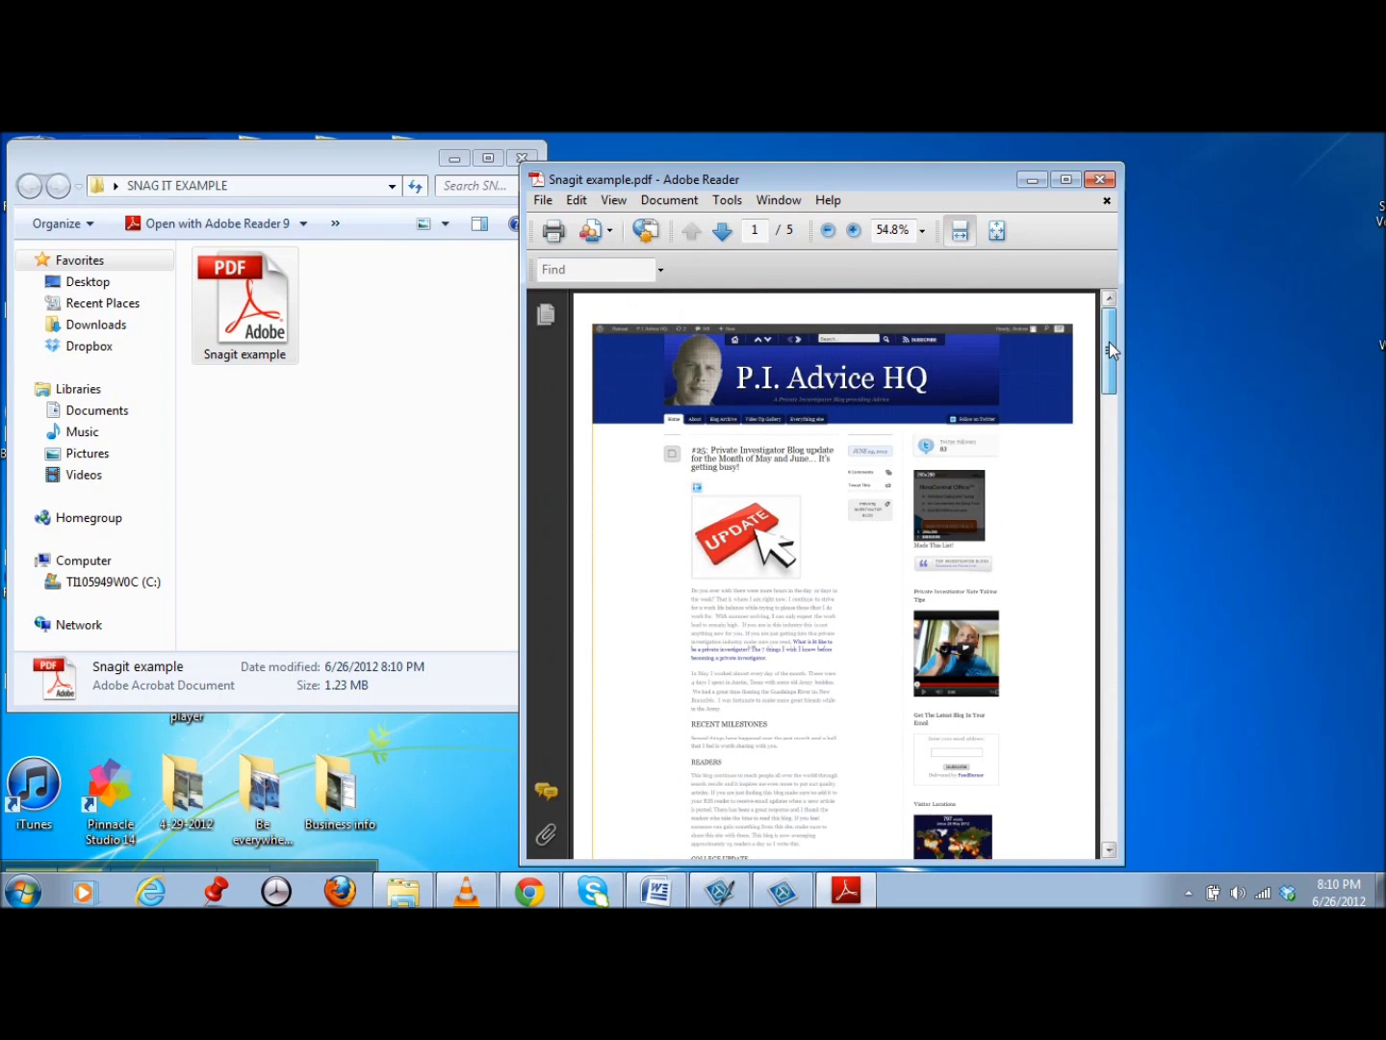
mouse_move(1109, 344)
mouse_down()
mouse_move(1108, 363)
mouse_move(1116, 330)
mouse_up()
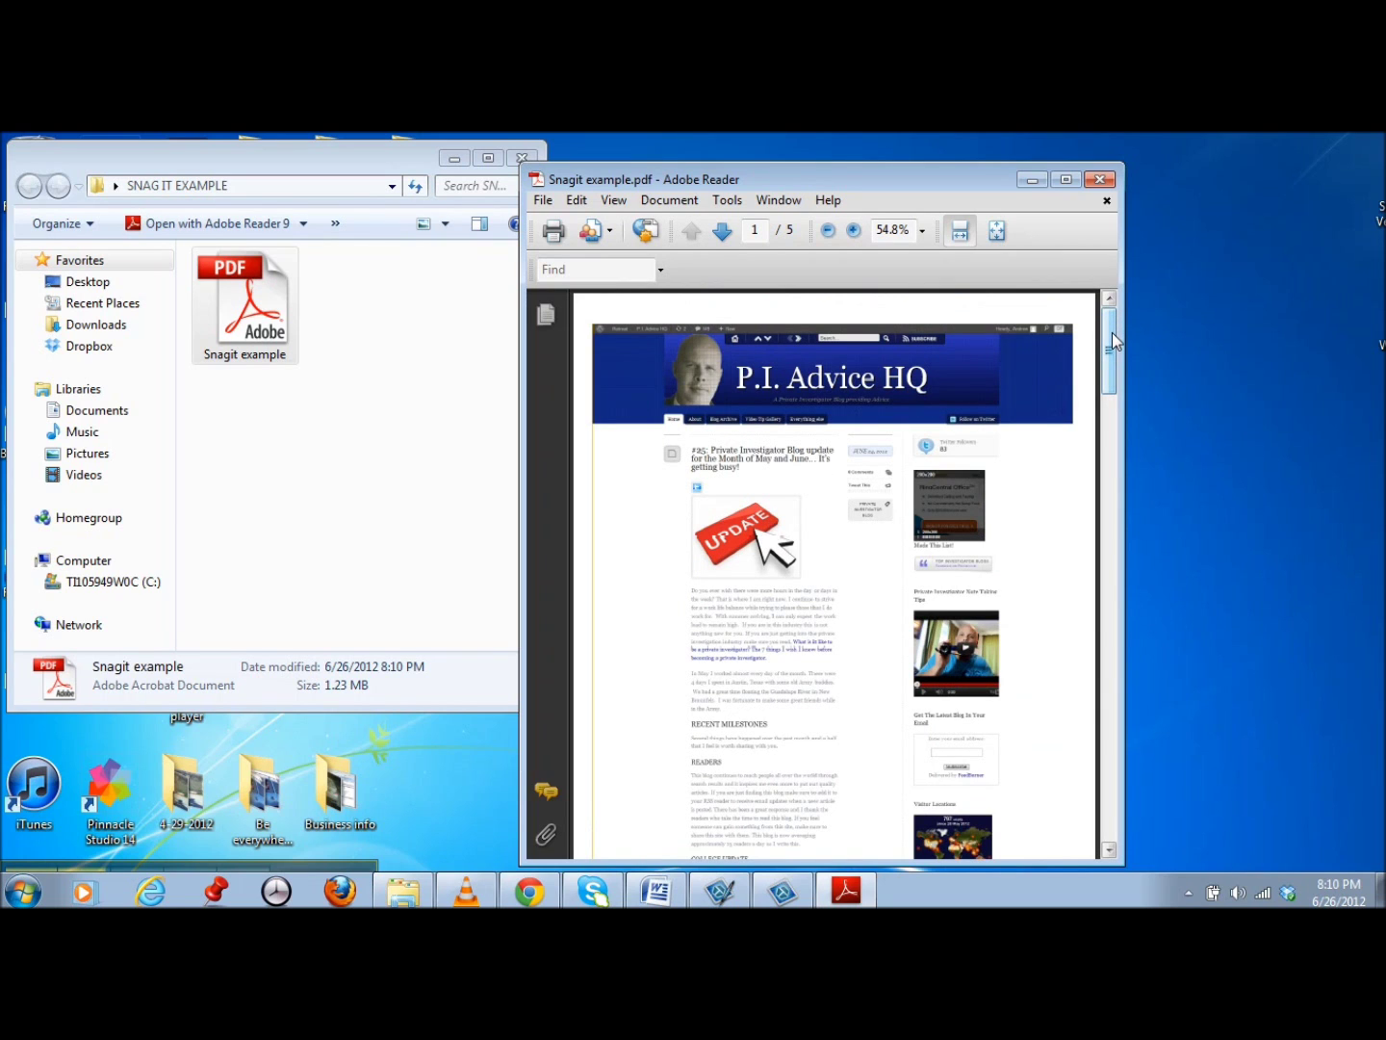
drag(1112, 332, 1145, 285)
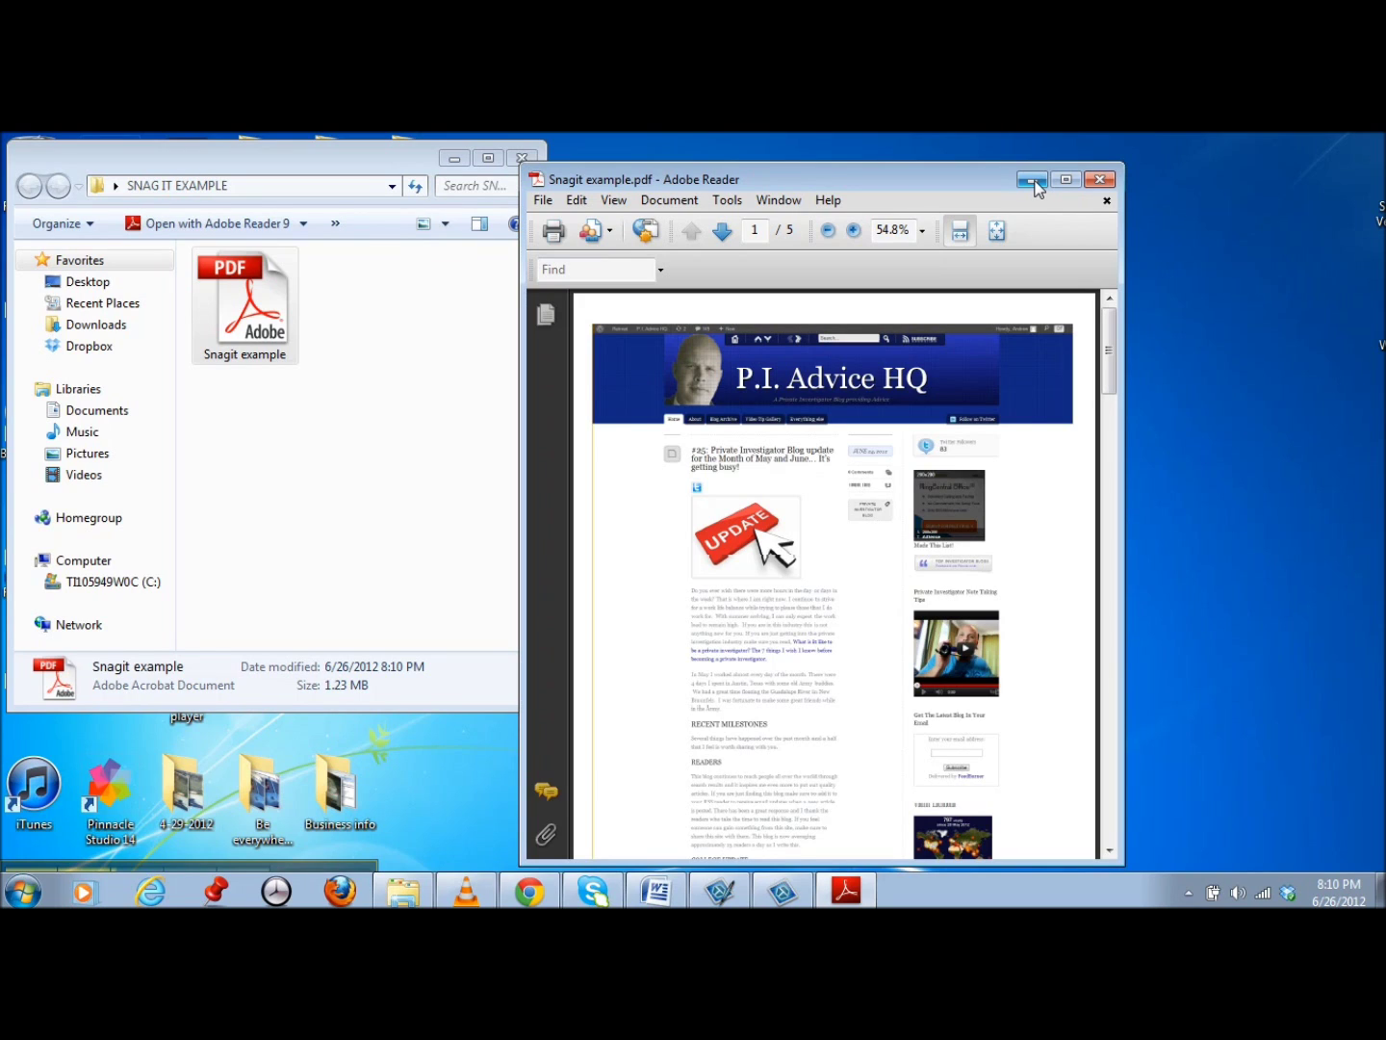
click(1100, 180)
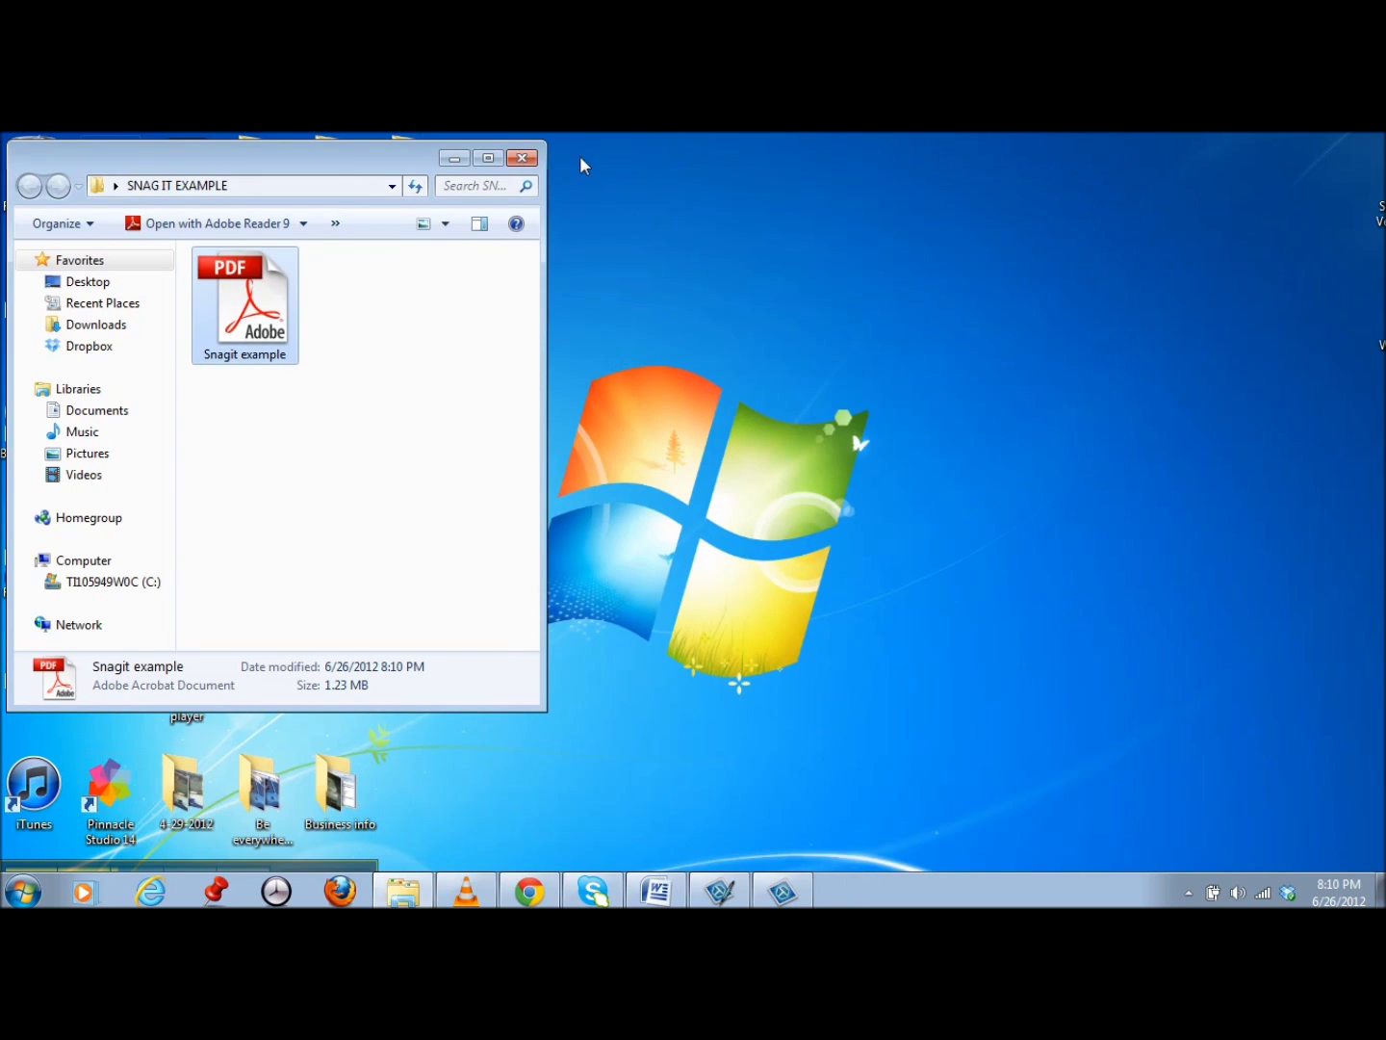
Step: Close the folder, return to the Facebook tab in Chrome, and scroll until the profile photo shows fully
click(521, 158)
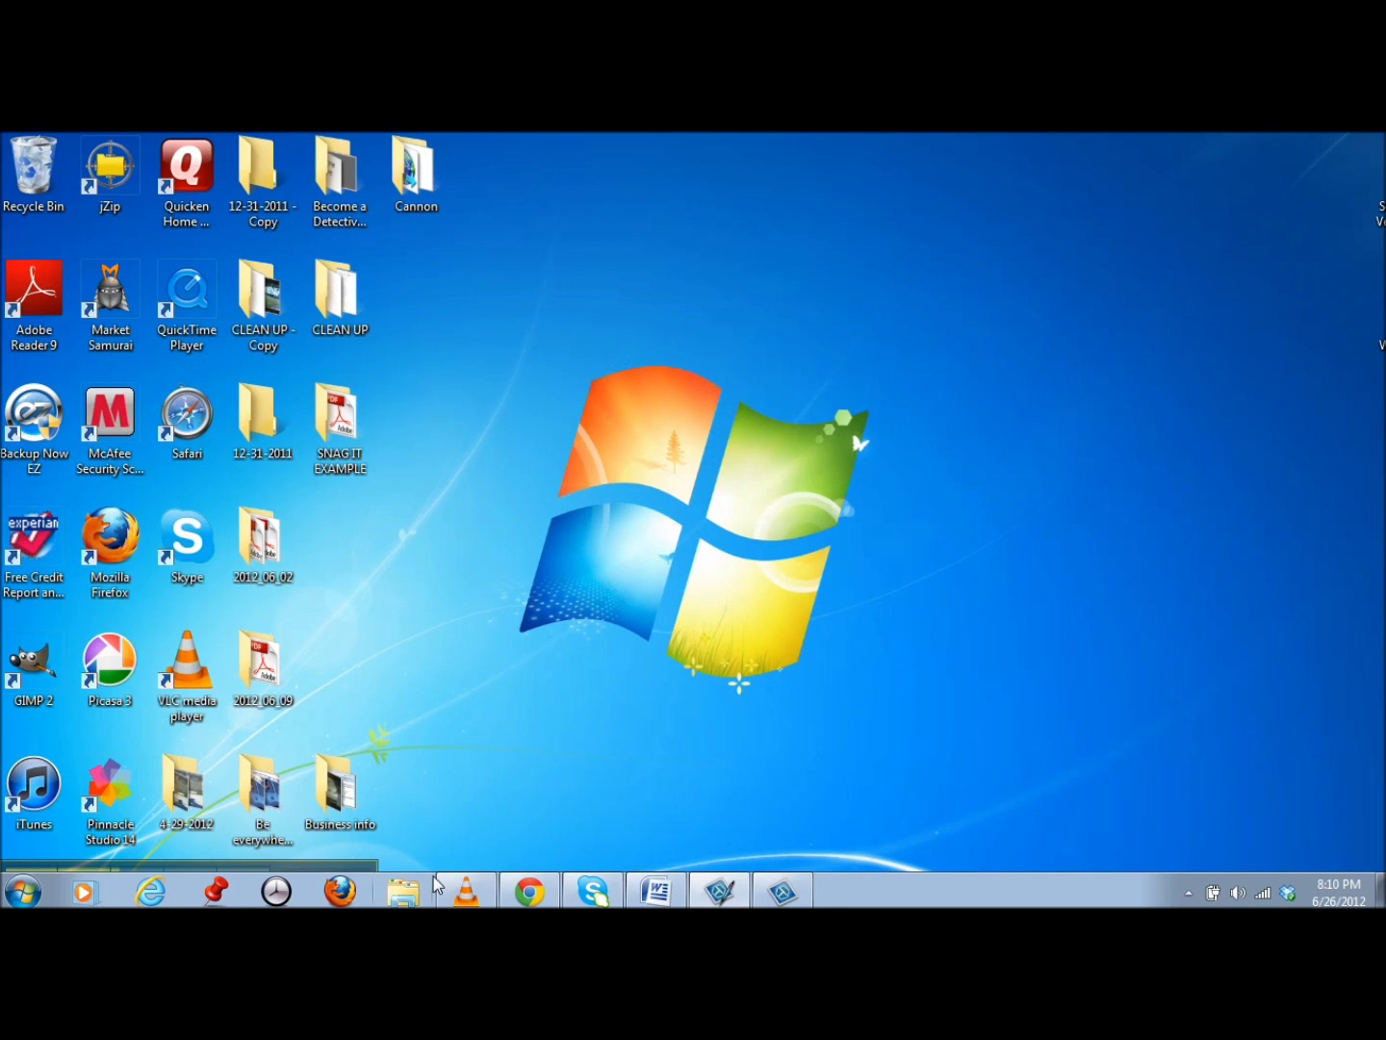
click(528, 892)
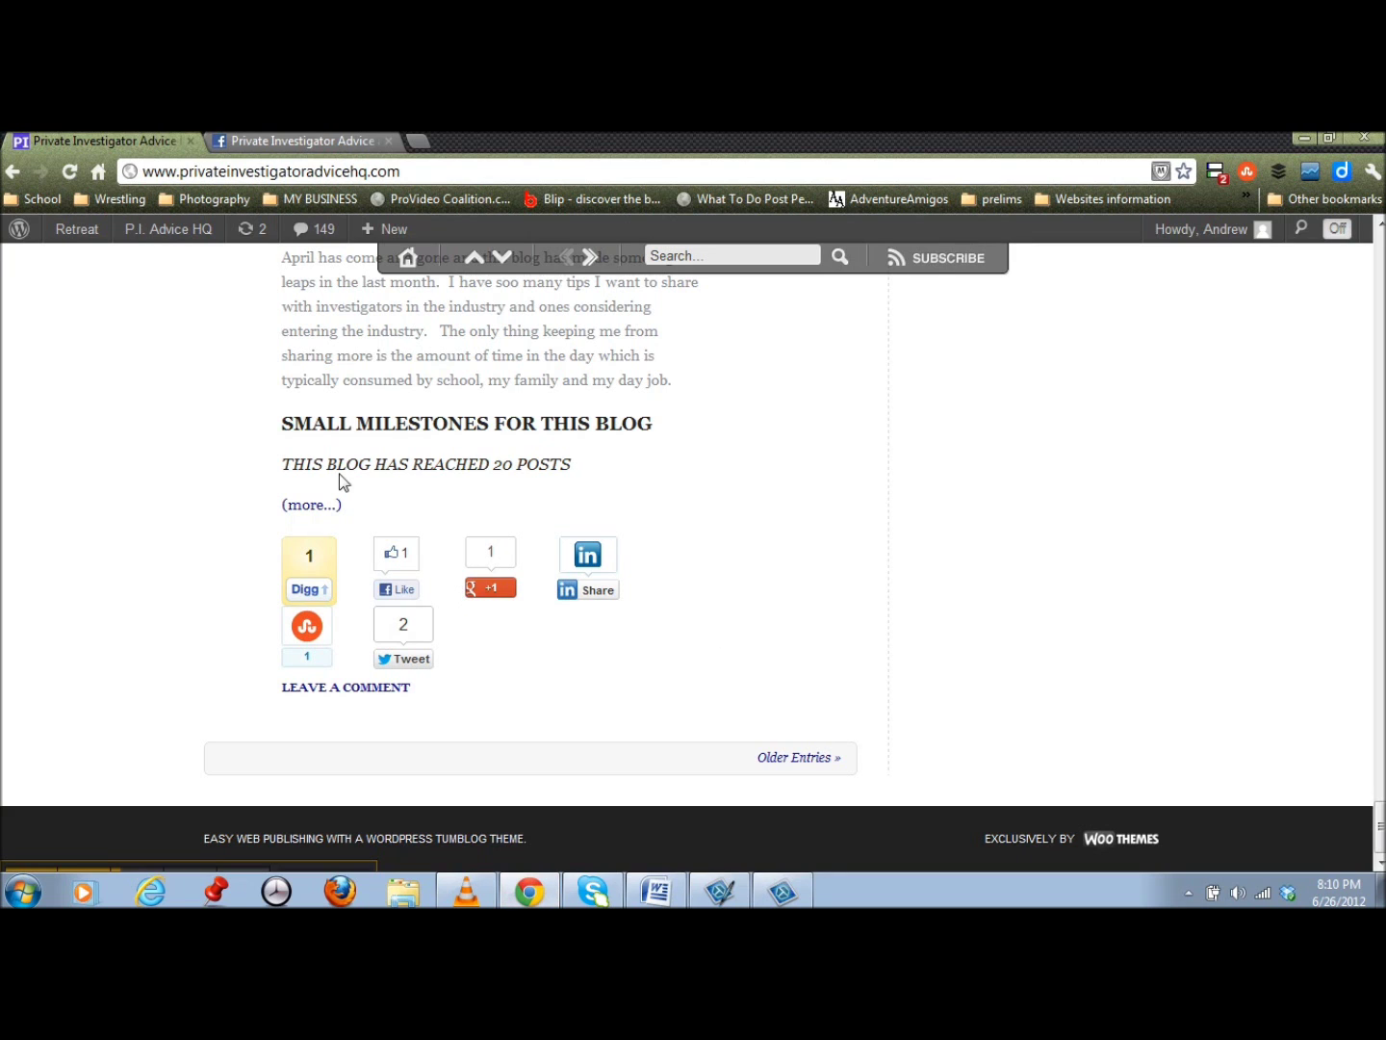
click(315, 140)
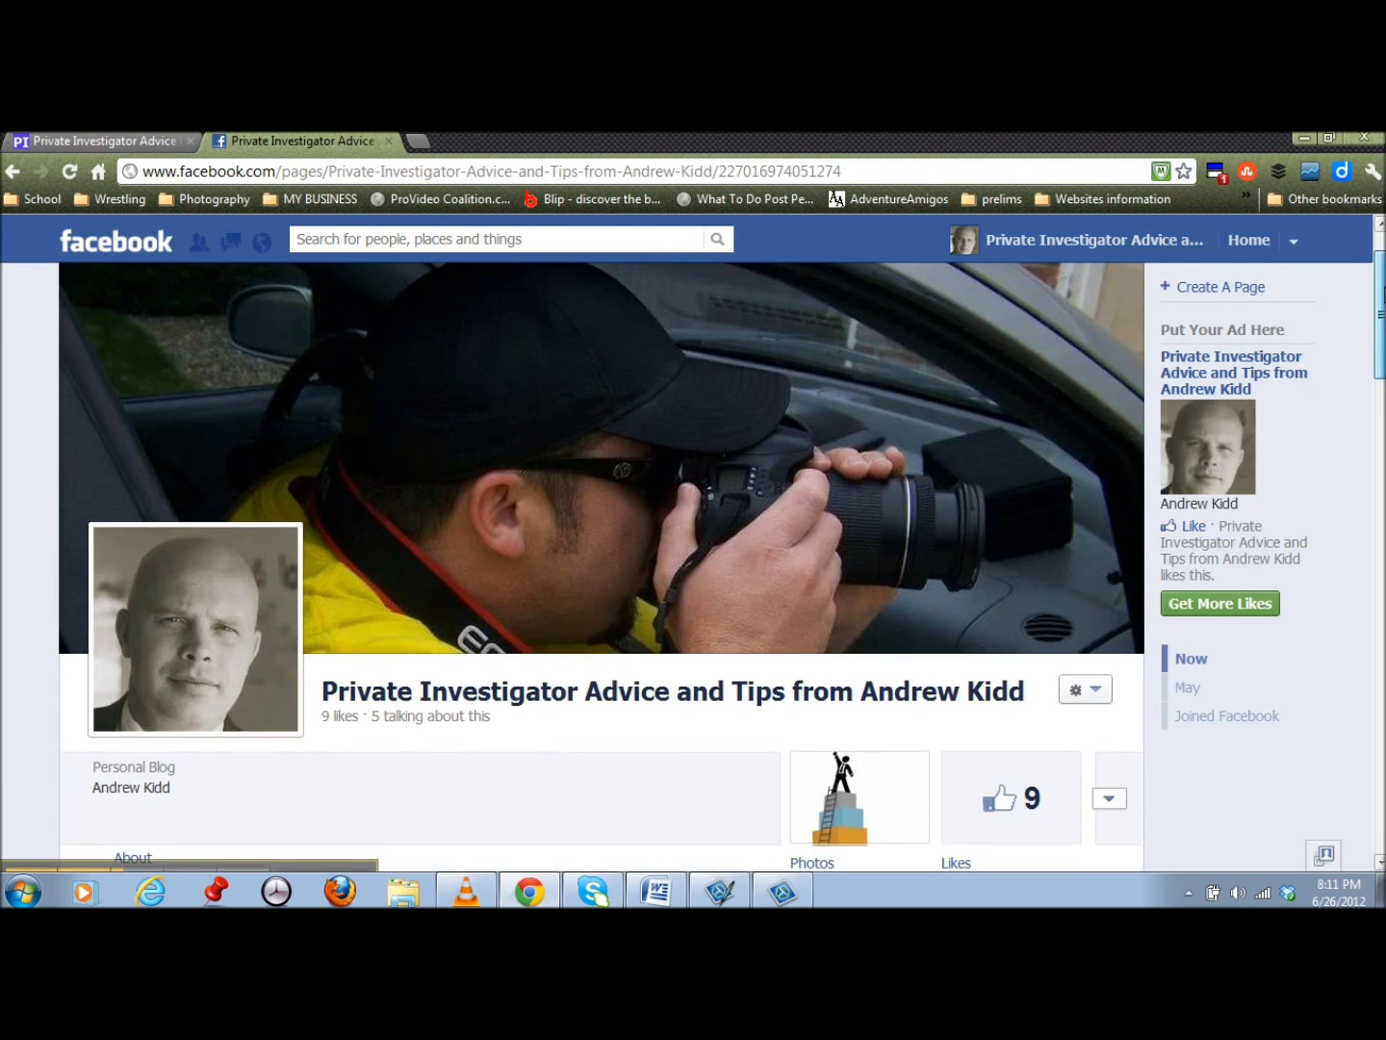
scroll(601, 568, down, 2)
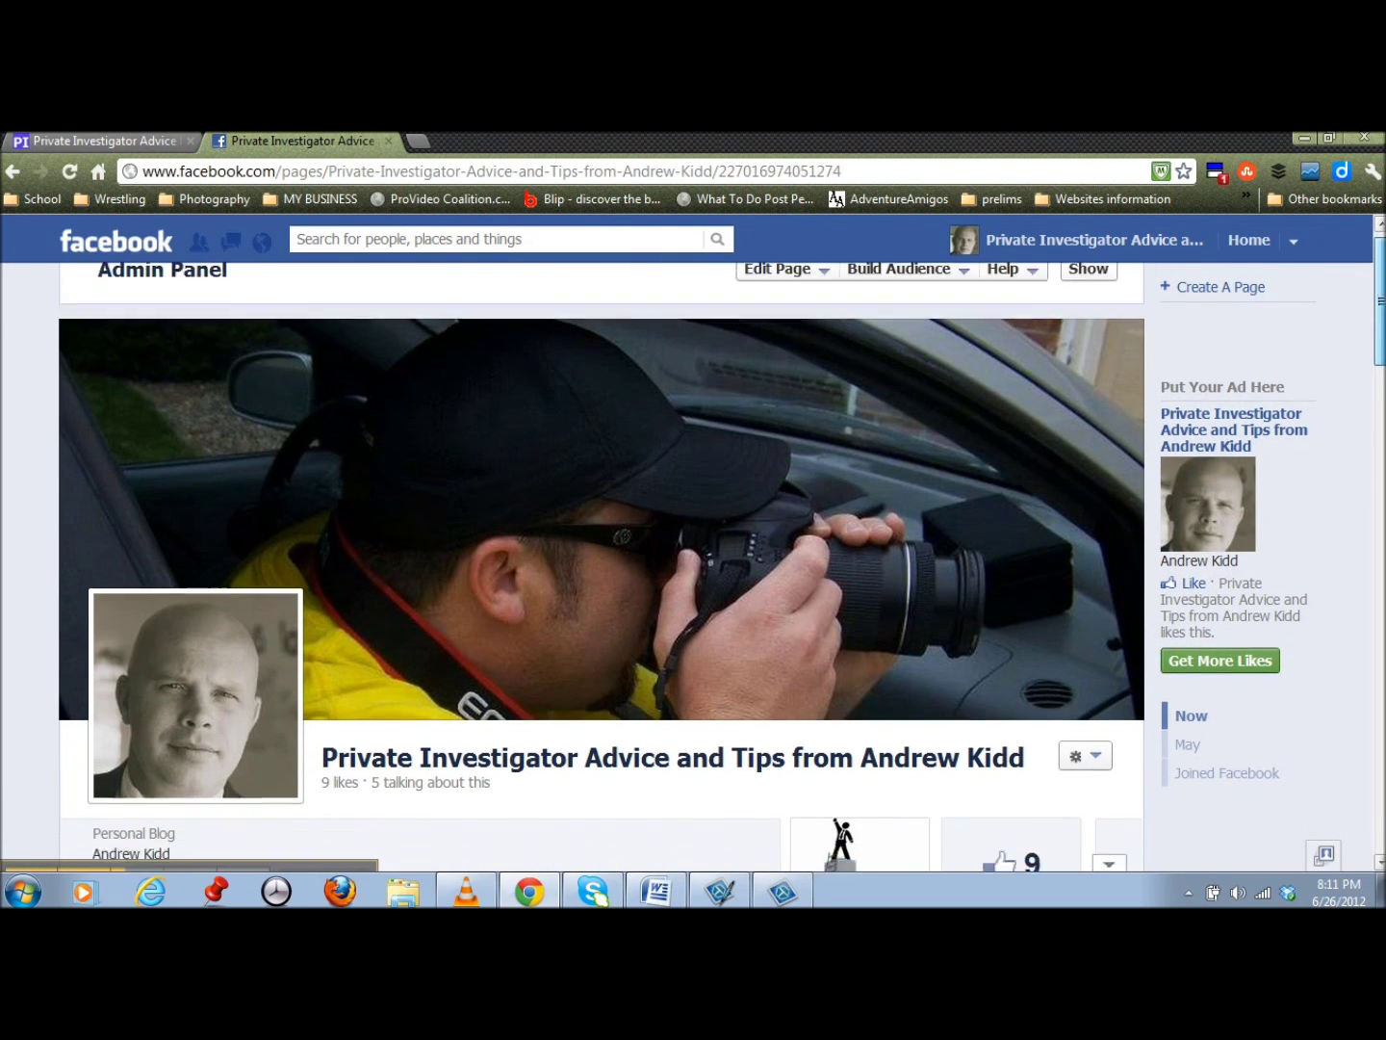
scroll(601, 568, up, 1)
scroll(602, 568, up, 1)
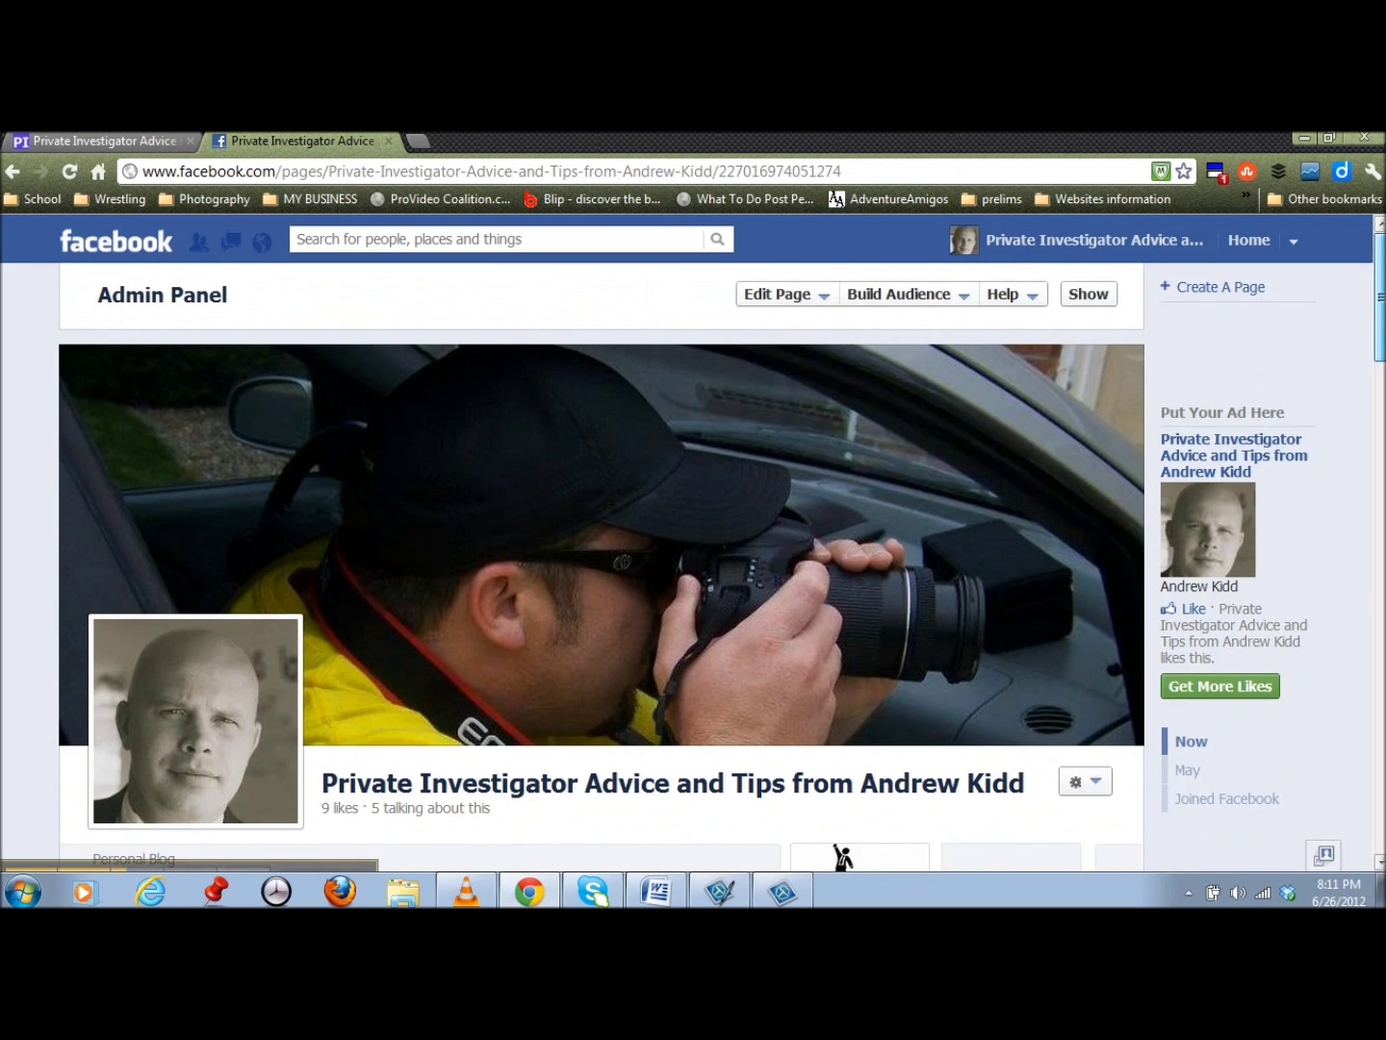
scroll(602, 568, down, 1)
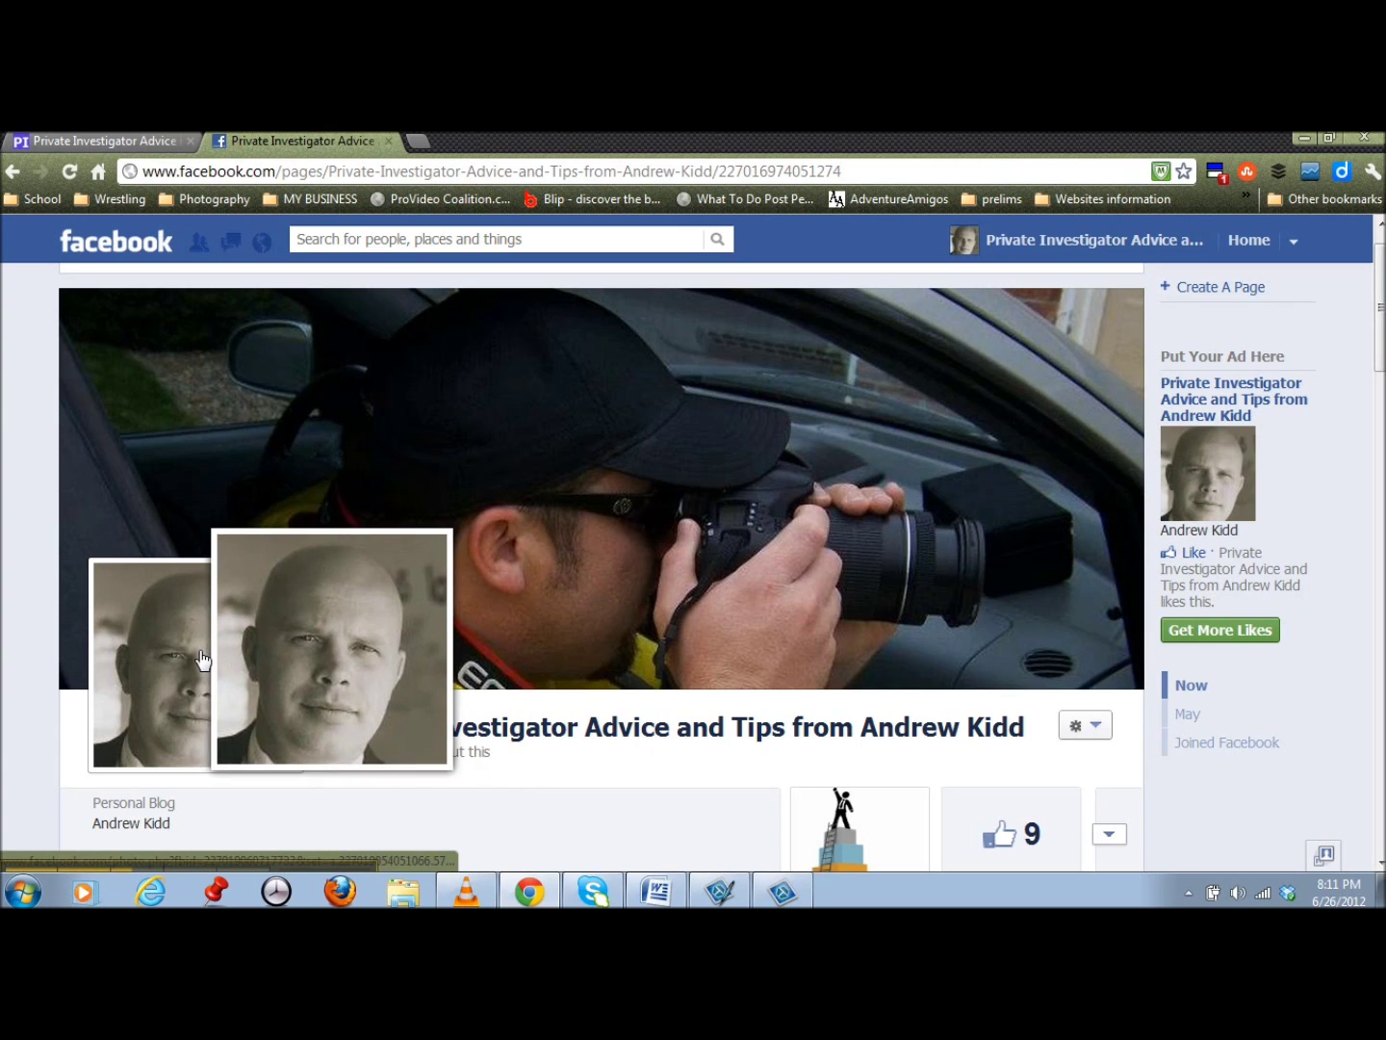
Step: Capture a 200 x 200 region around the Facebook profile photo using All-in-One capture
click(782, 891)
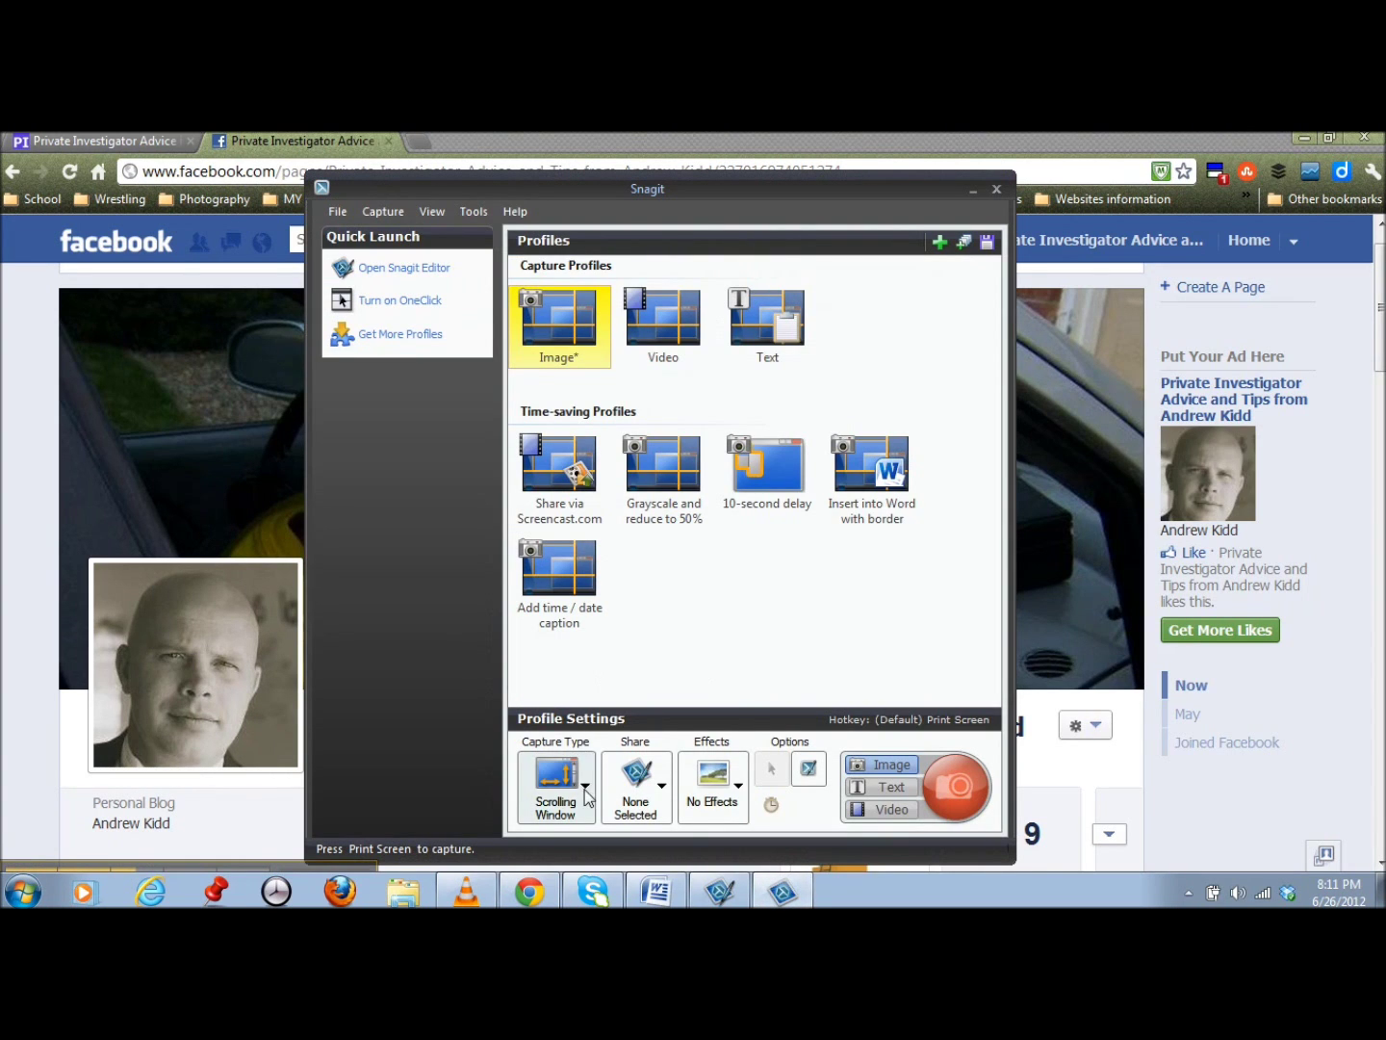
click(585, 787)
click(635, 535)
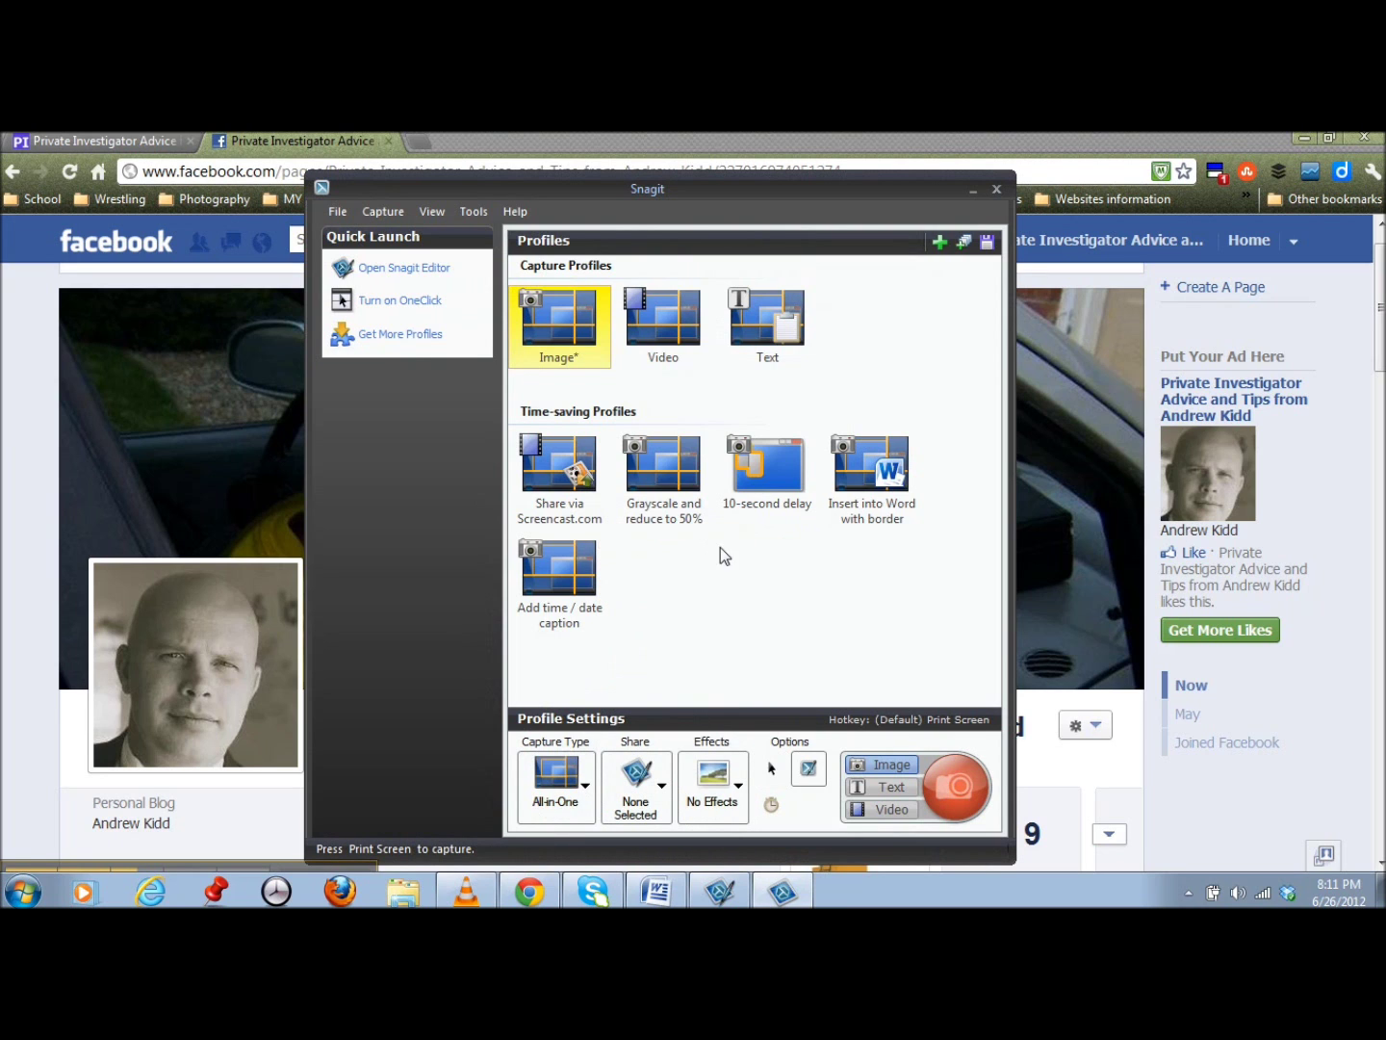
click(958, 792)
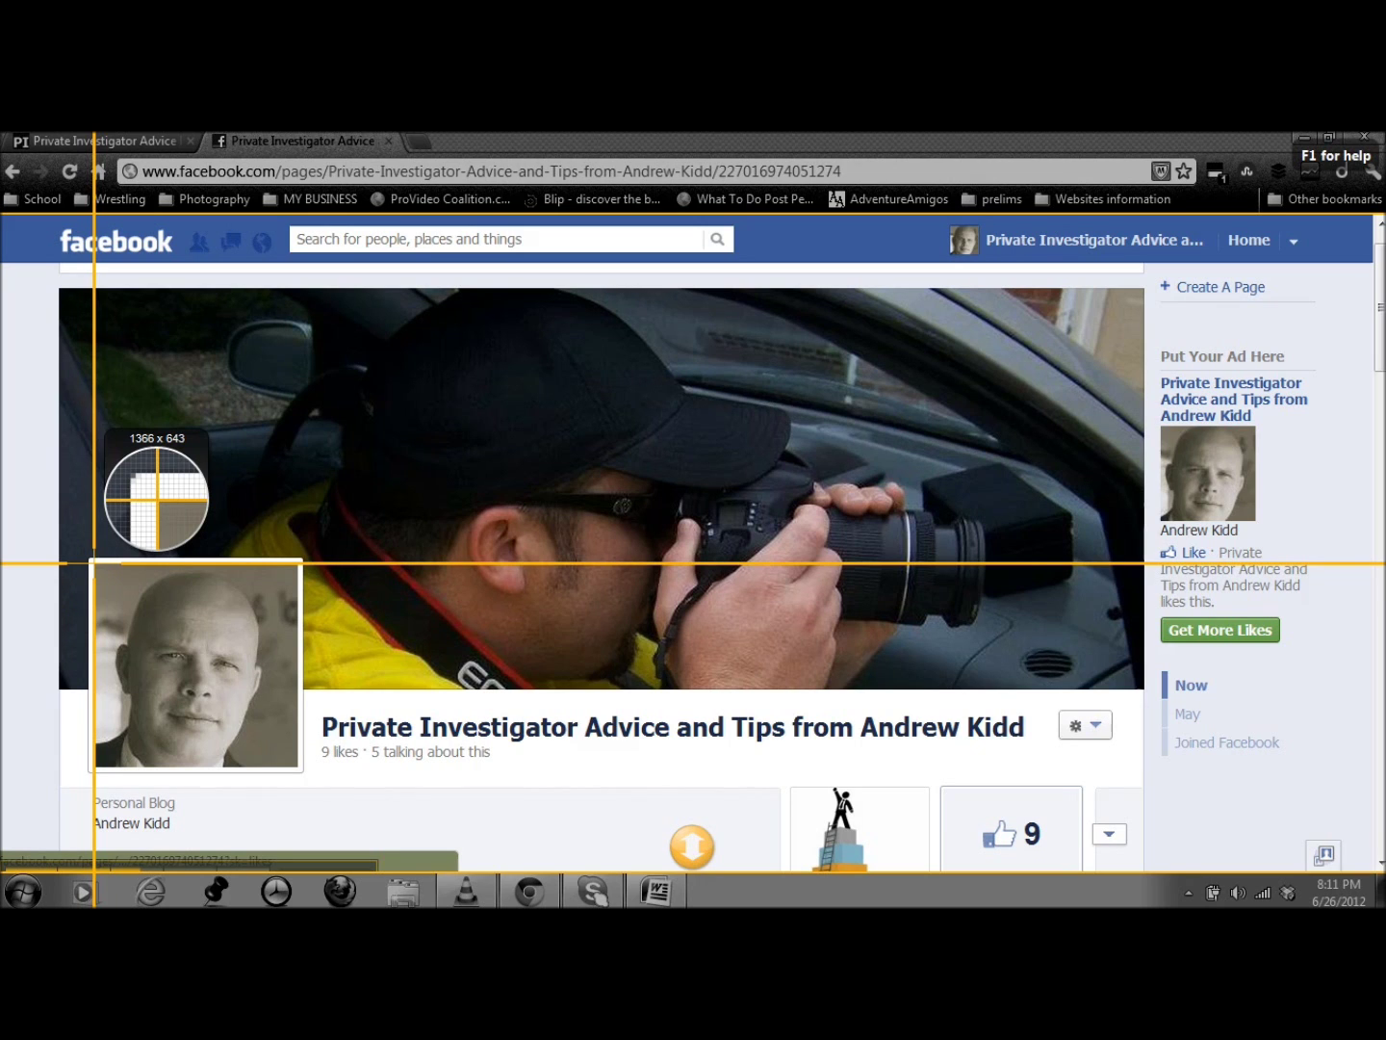
drag(94, 563, 296, 766)
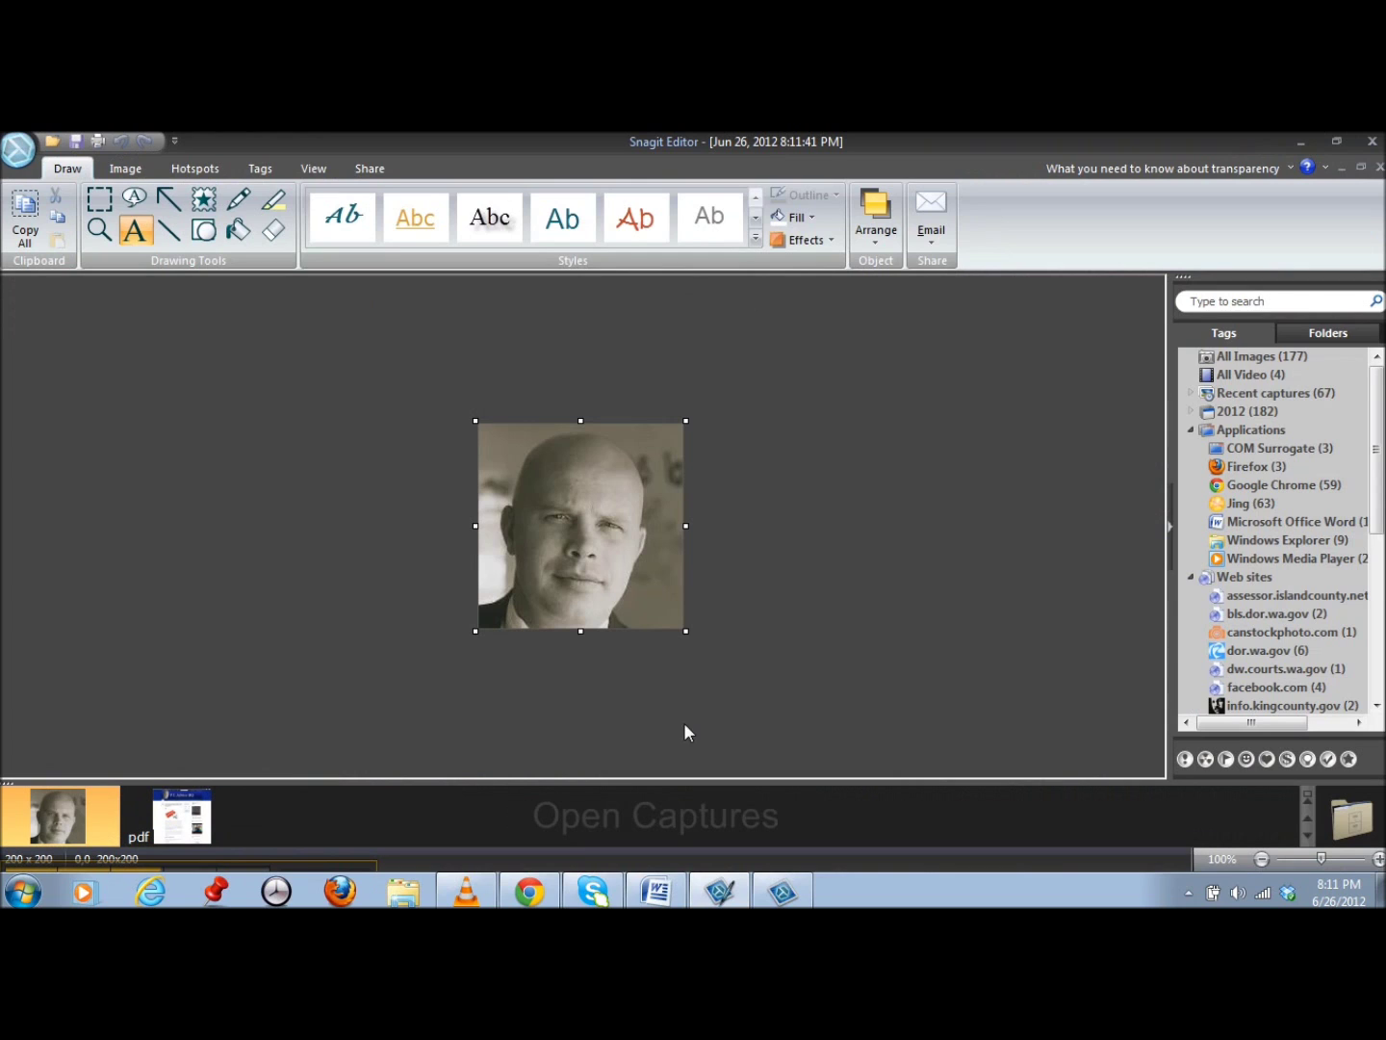
click(21, 146)
click(110, 369)
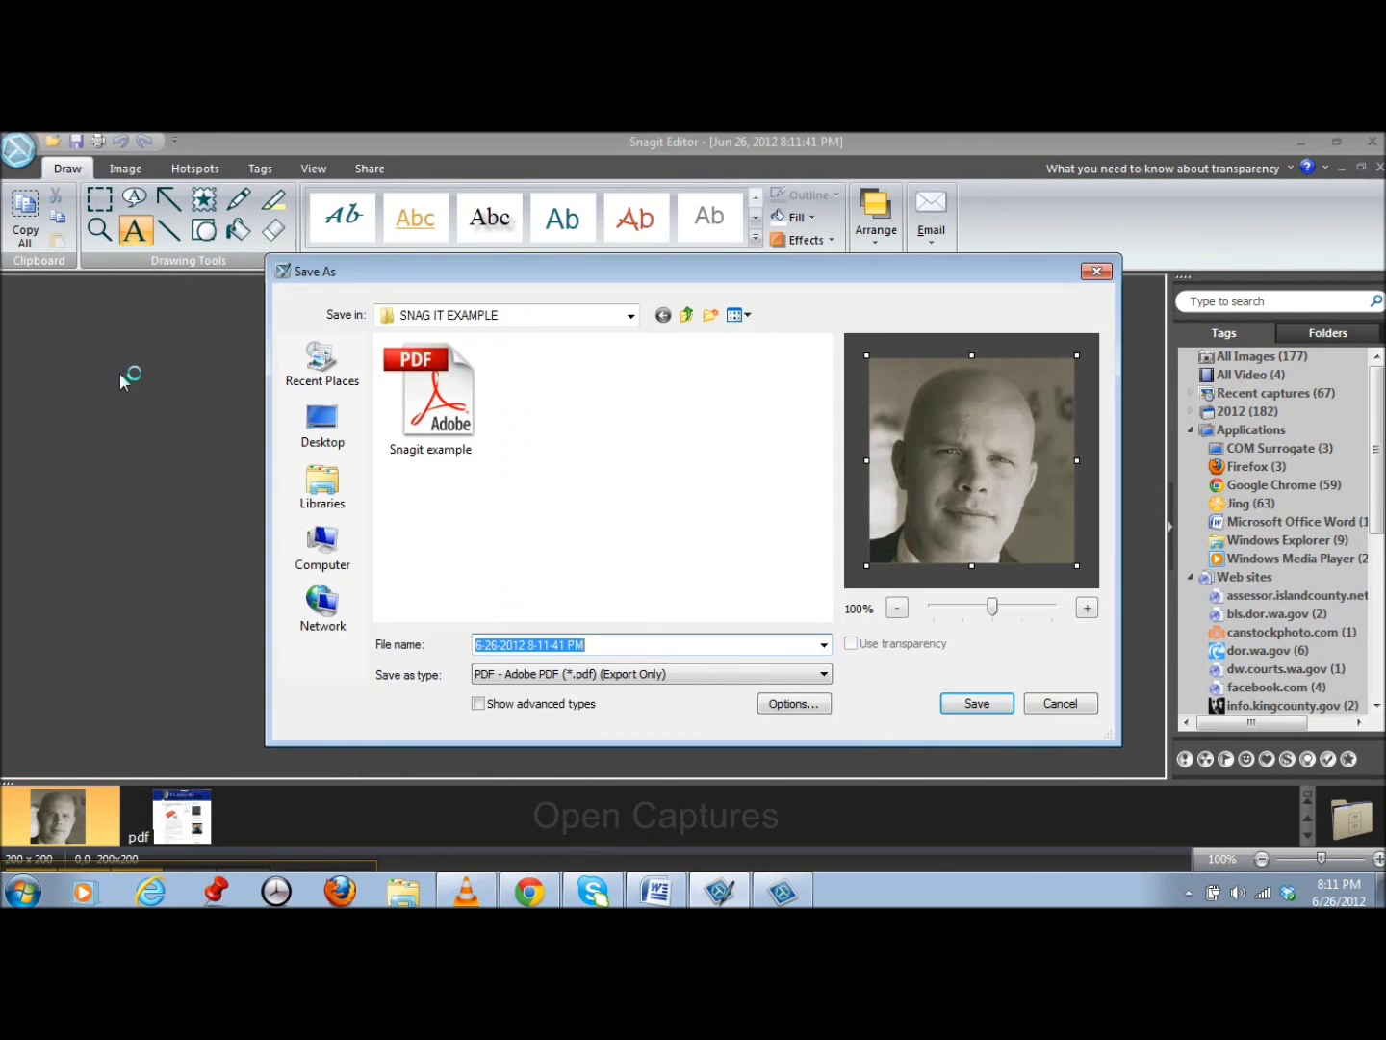
click(799, 674)
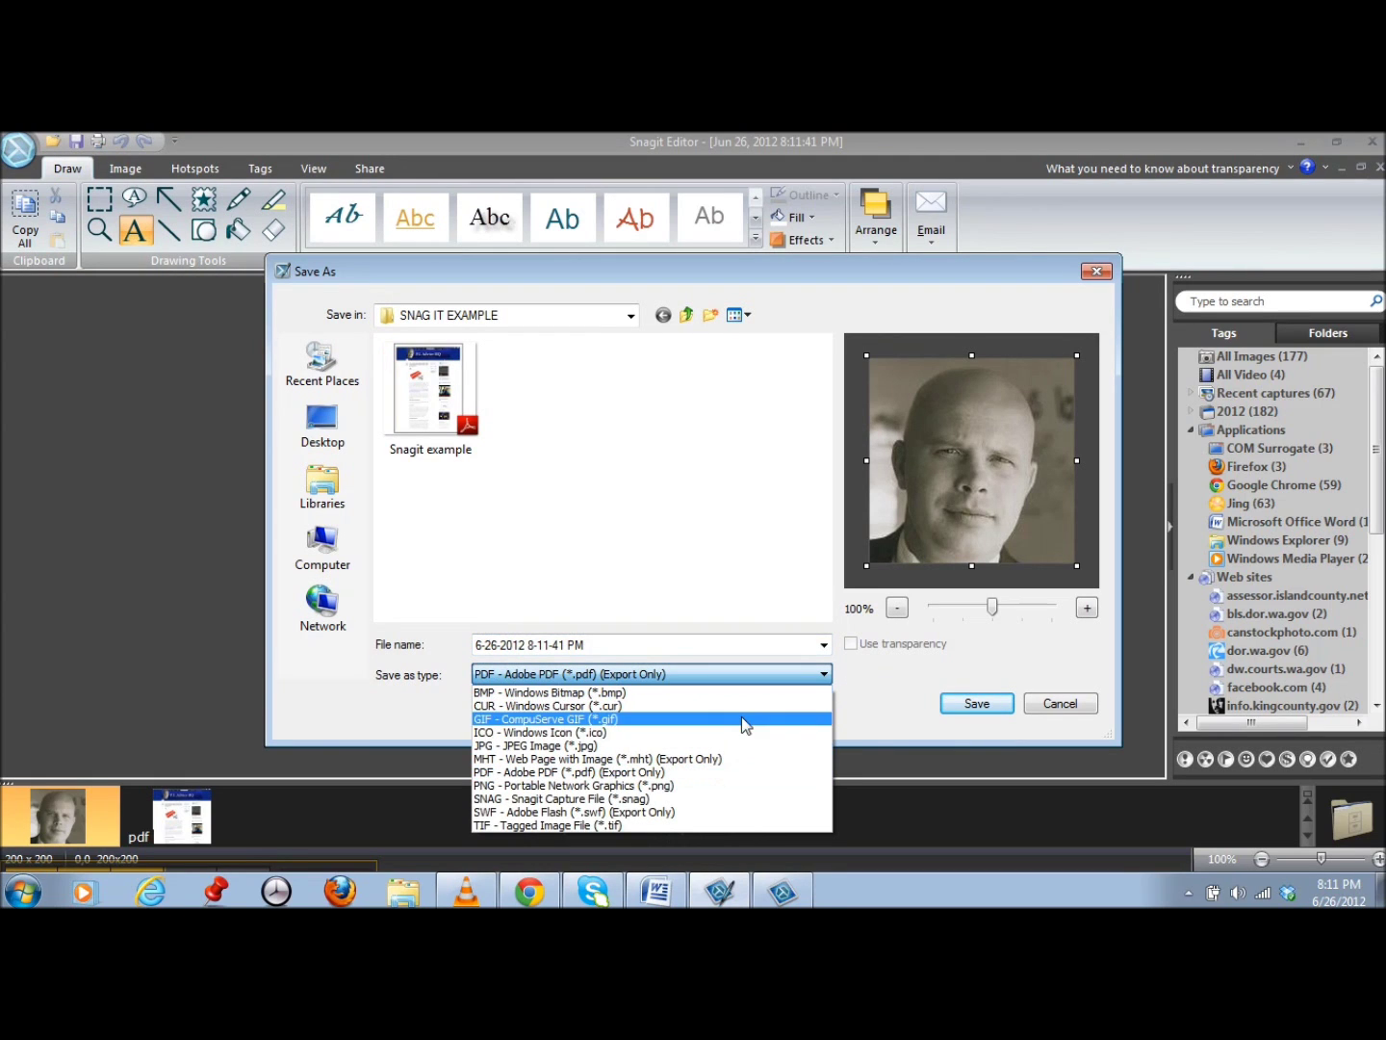
click(722, 747)
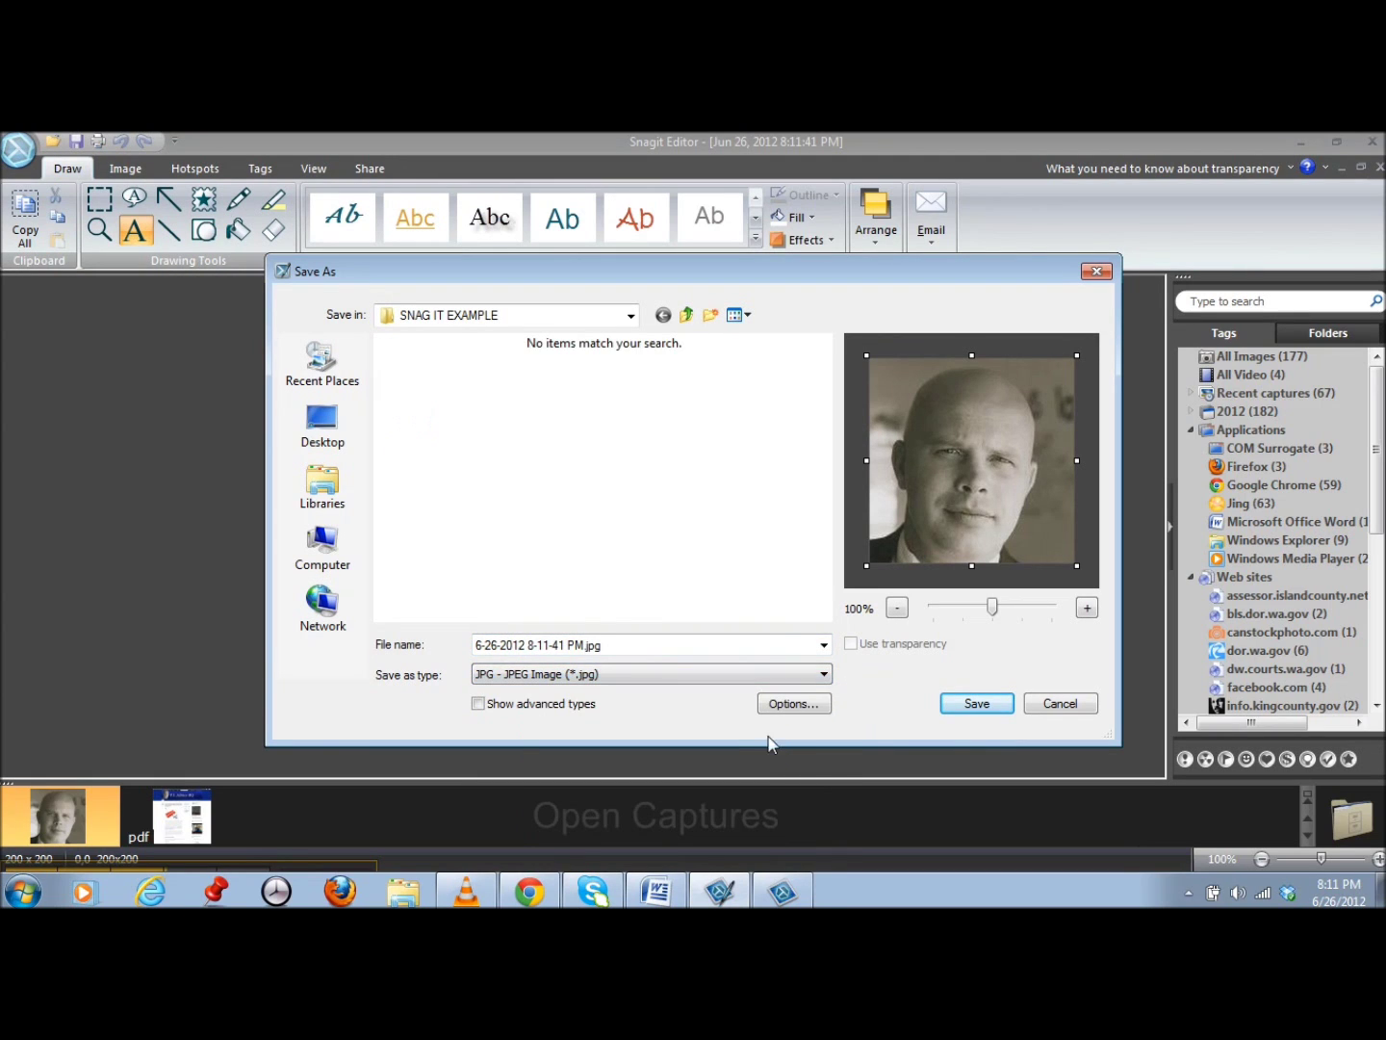
click(977, 703)
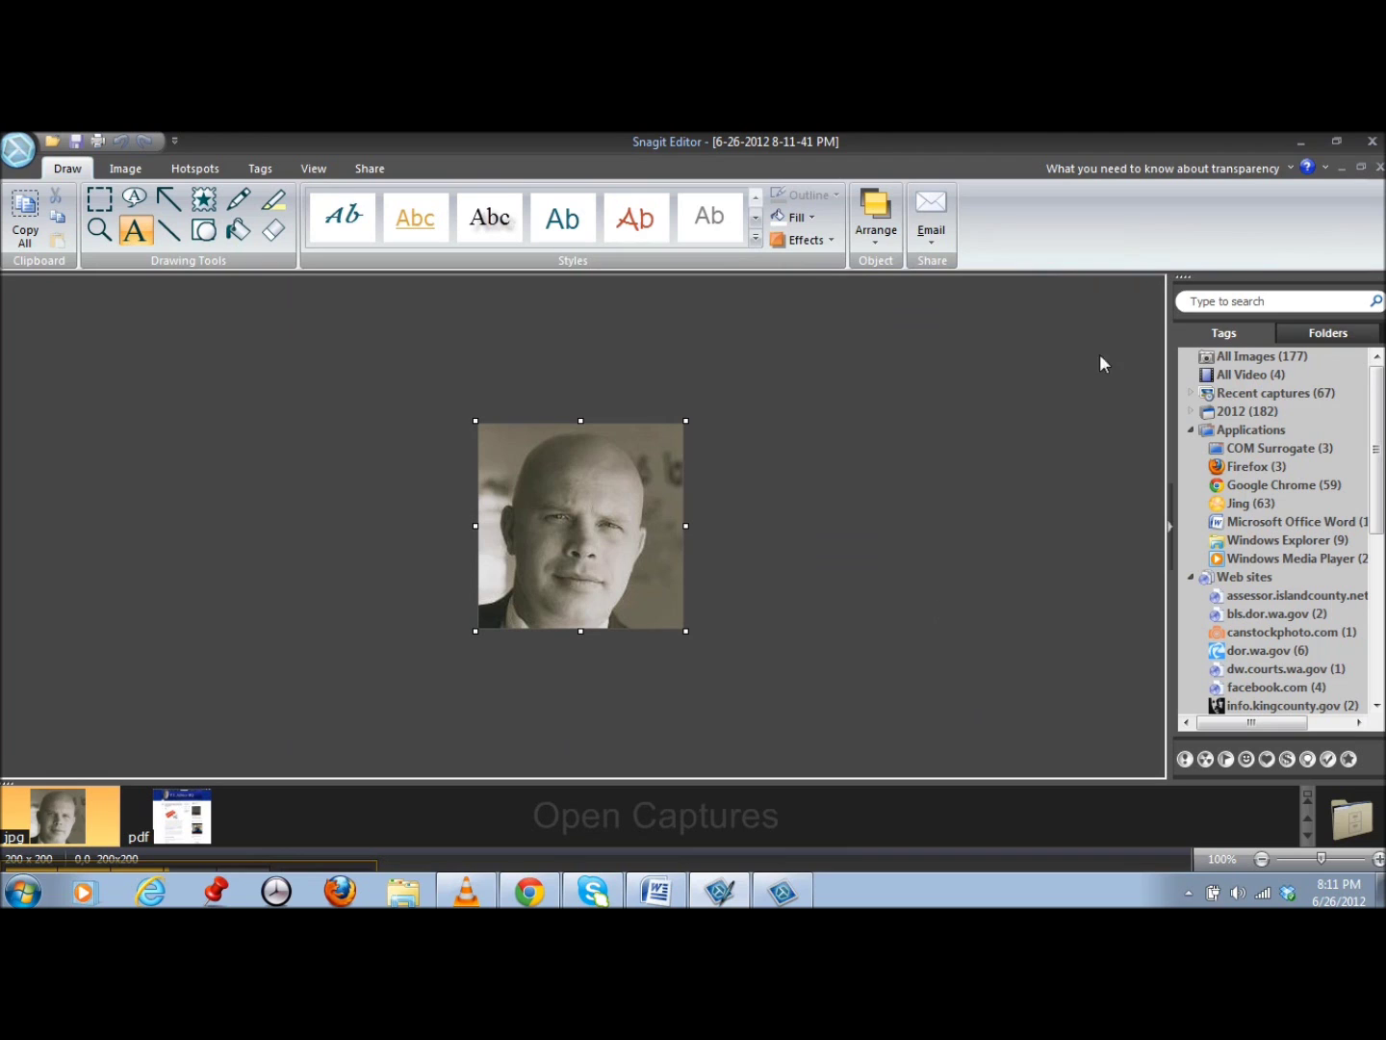
click(1338, 143)
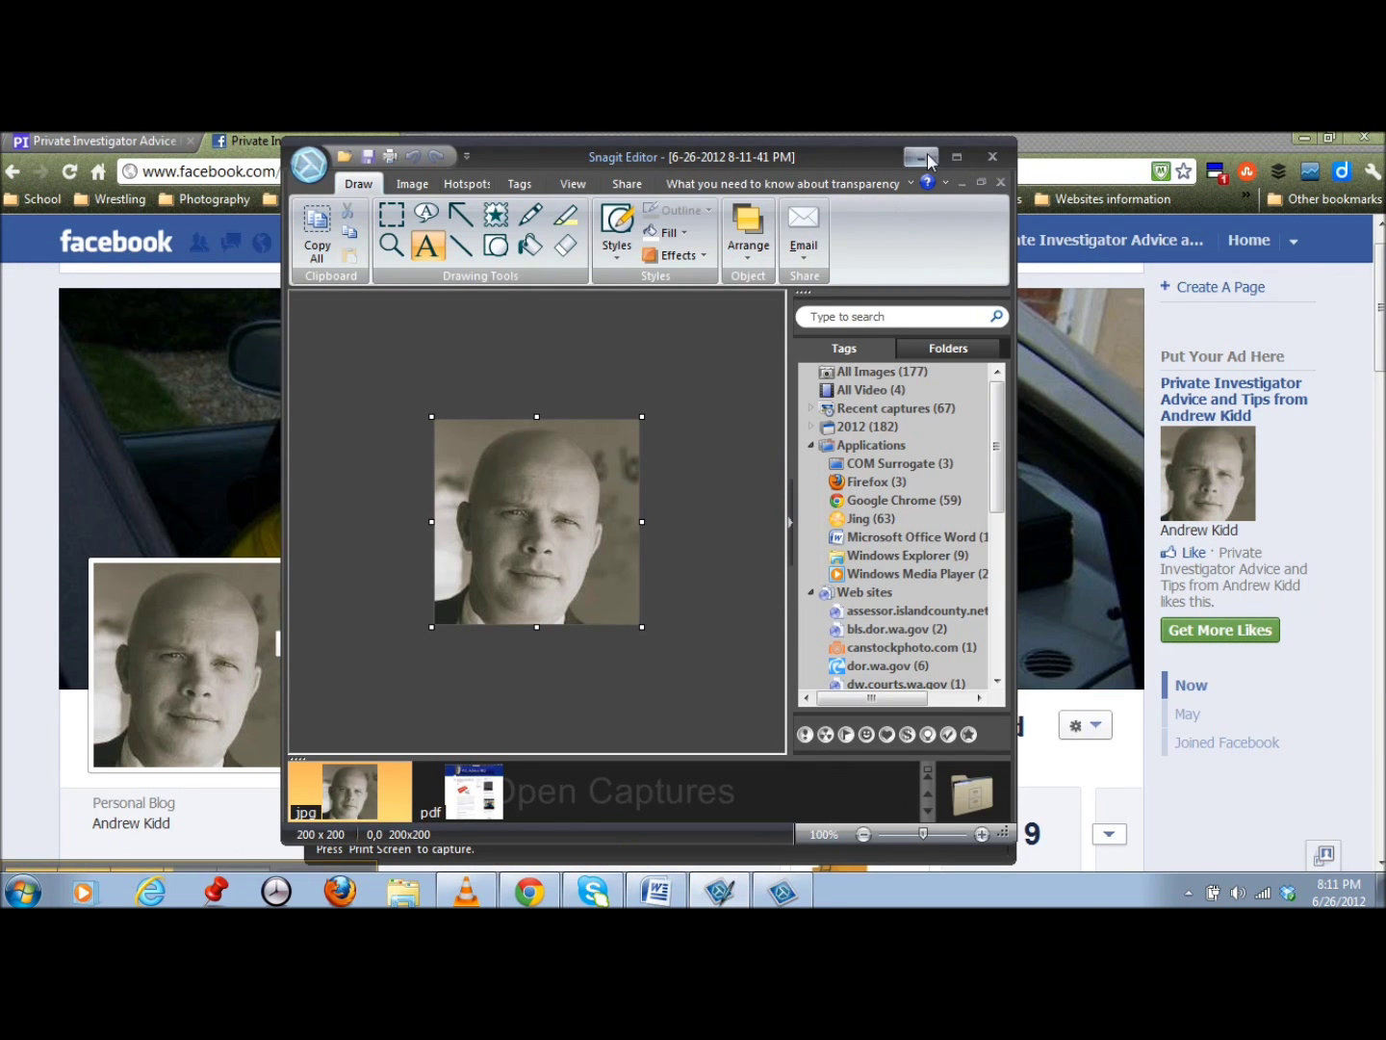
Step: Bring Word forward at the 10:43 a.m. entry and minimize both Snagit windows
click(658, 895)
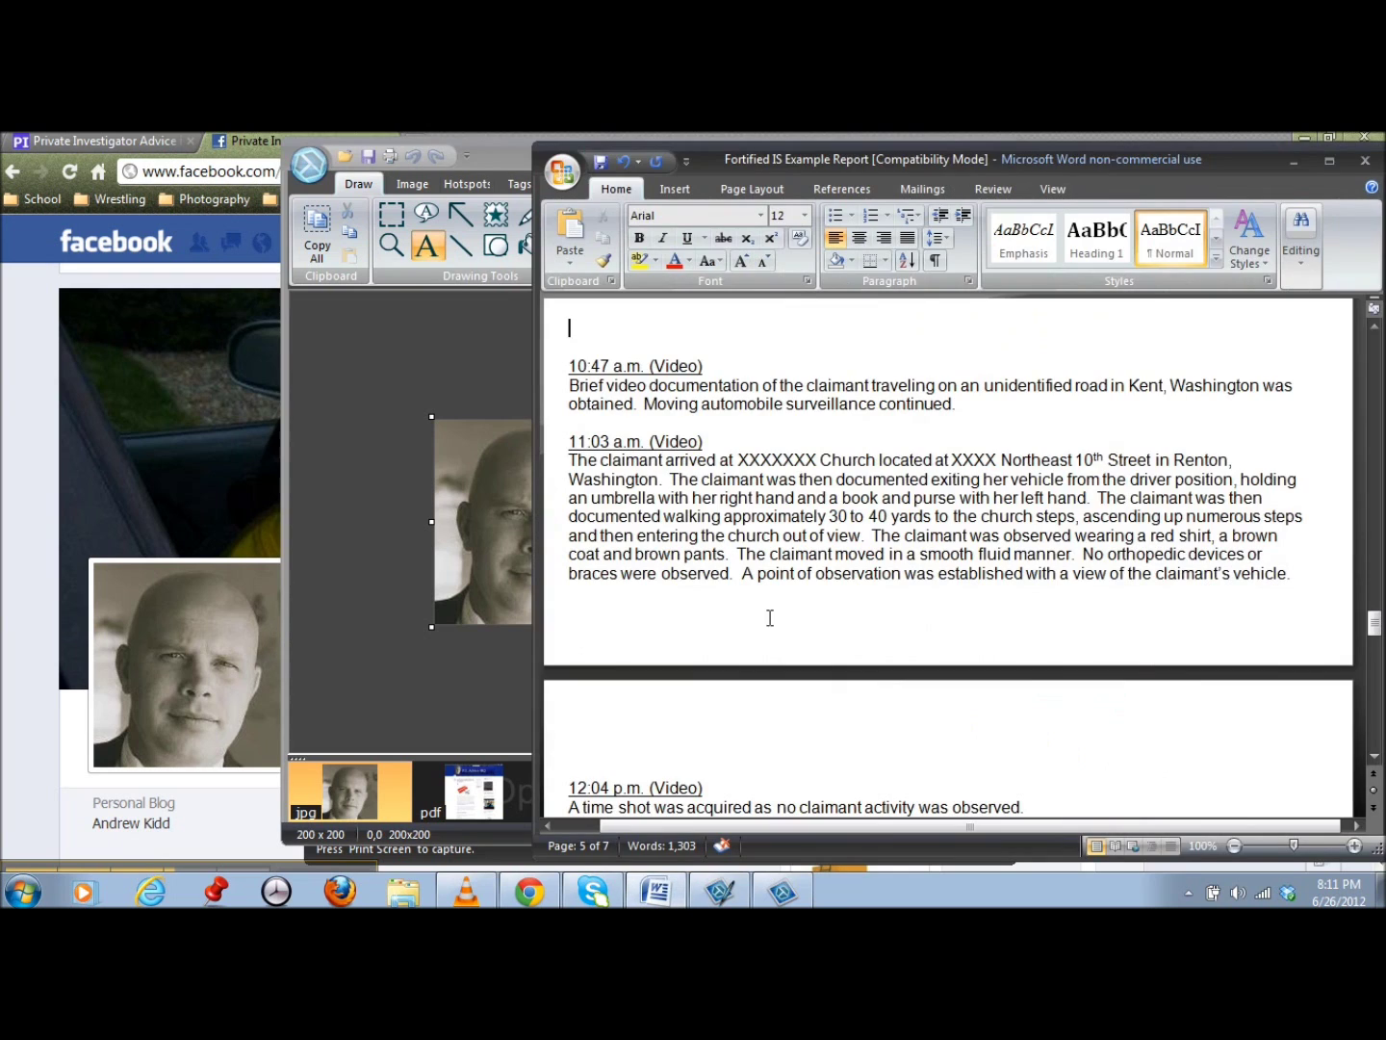
drag(1376, 635, 1378, 621)
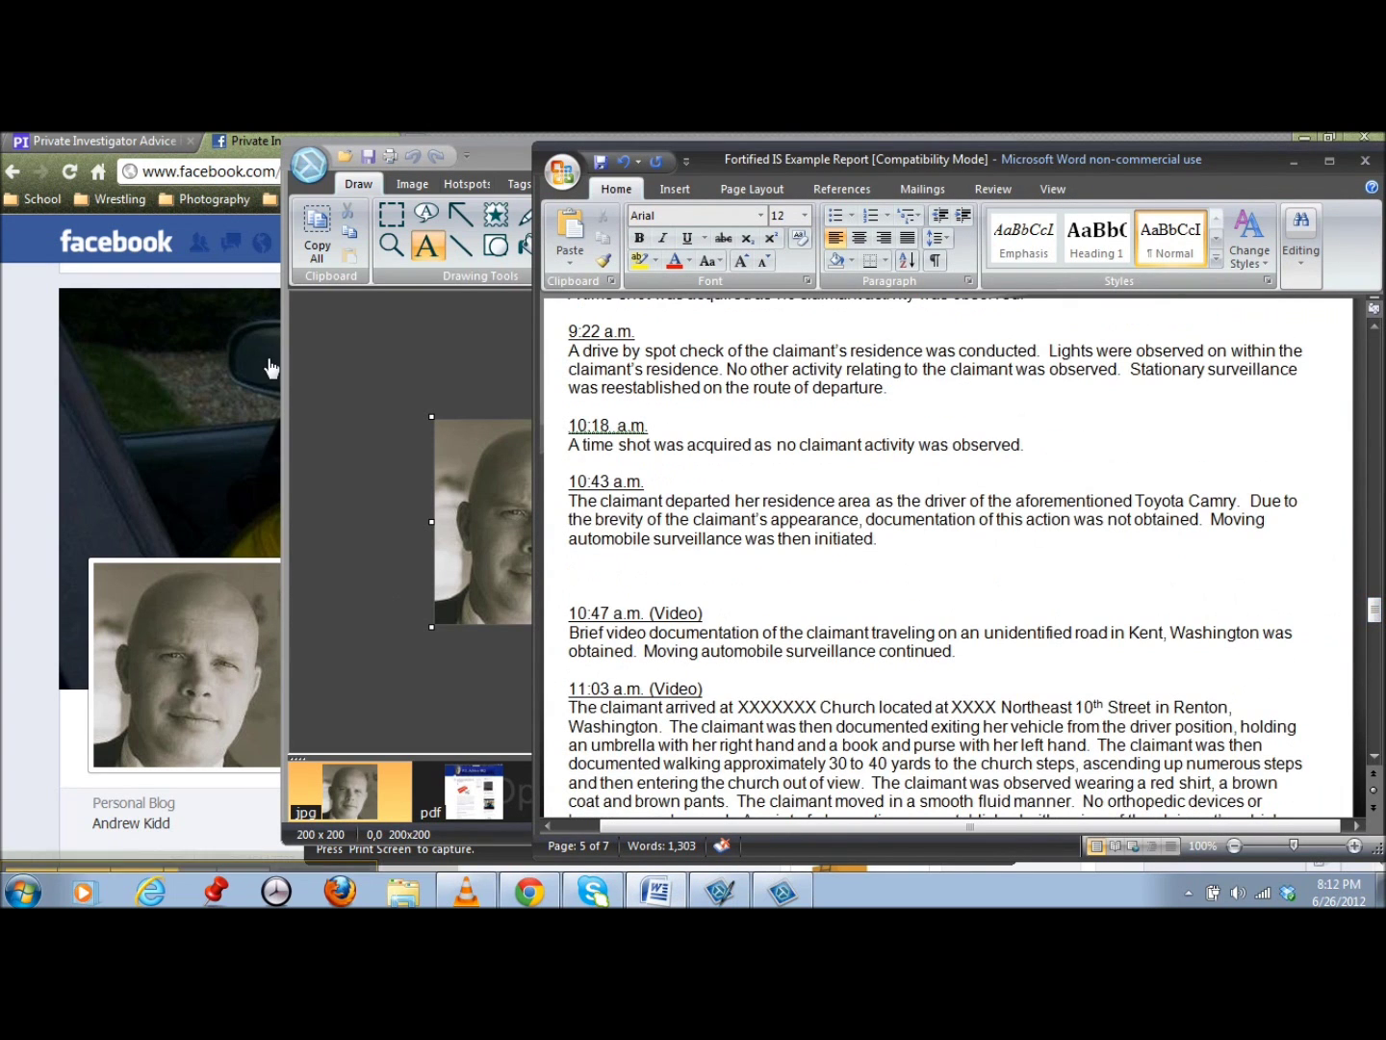
click(505, 156)
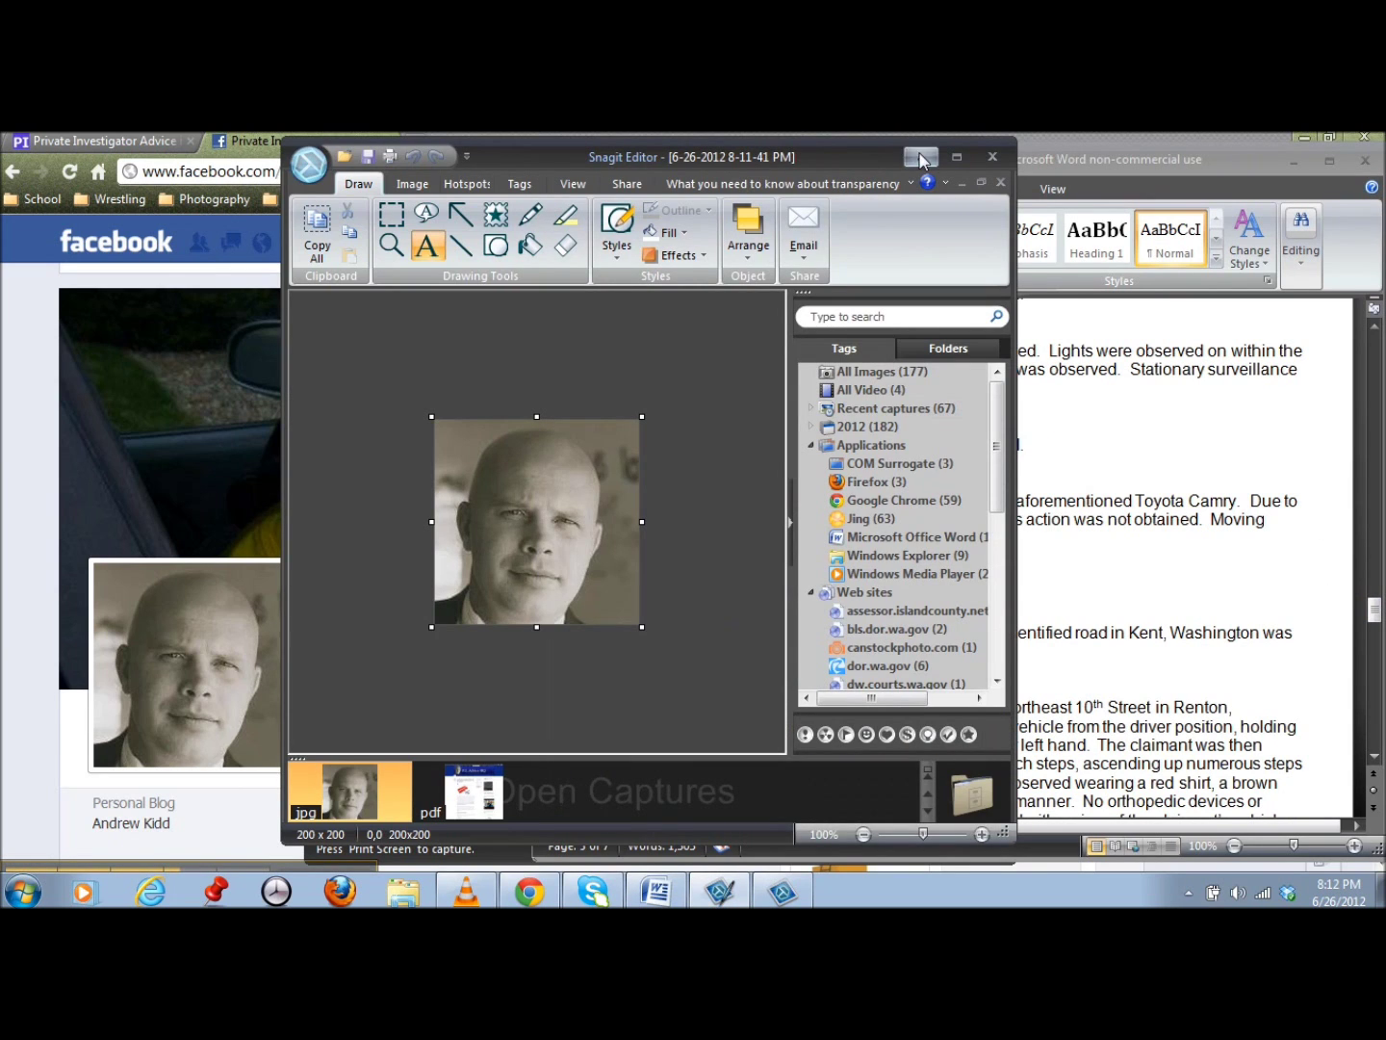
click(921, 156)
click(491, 180)
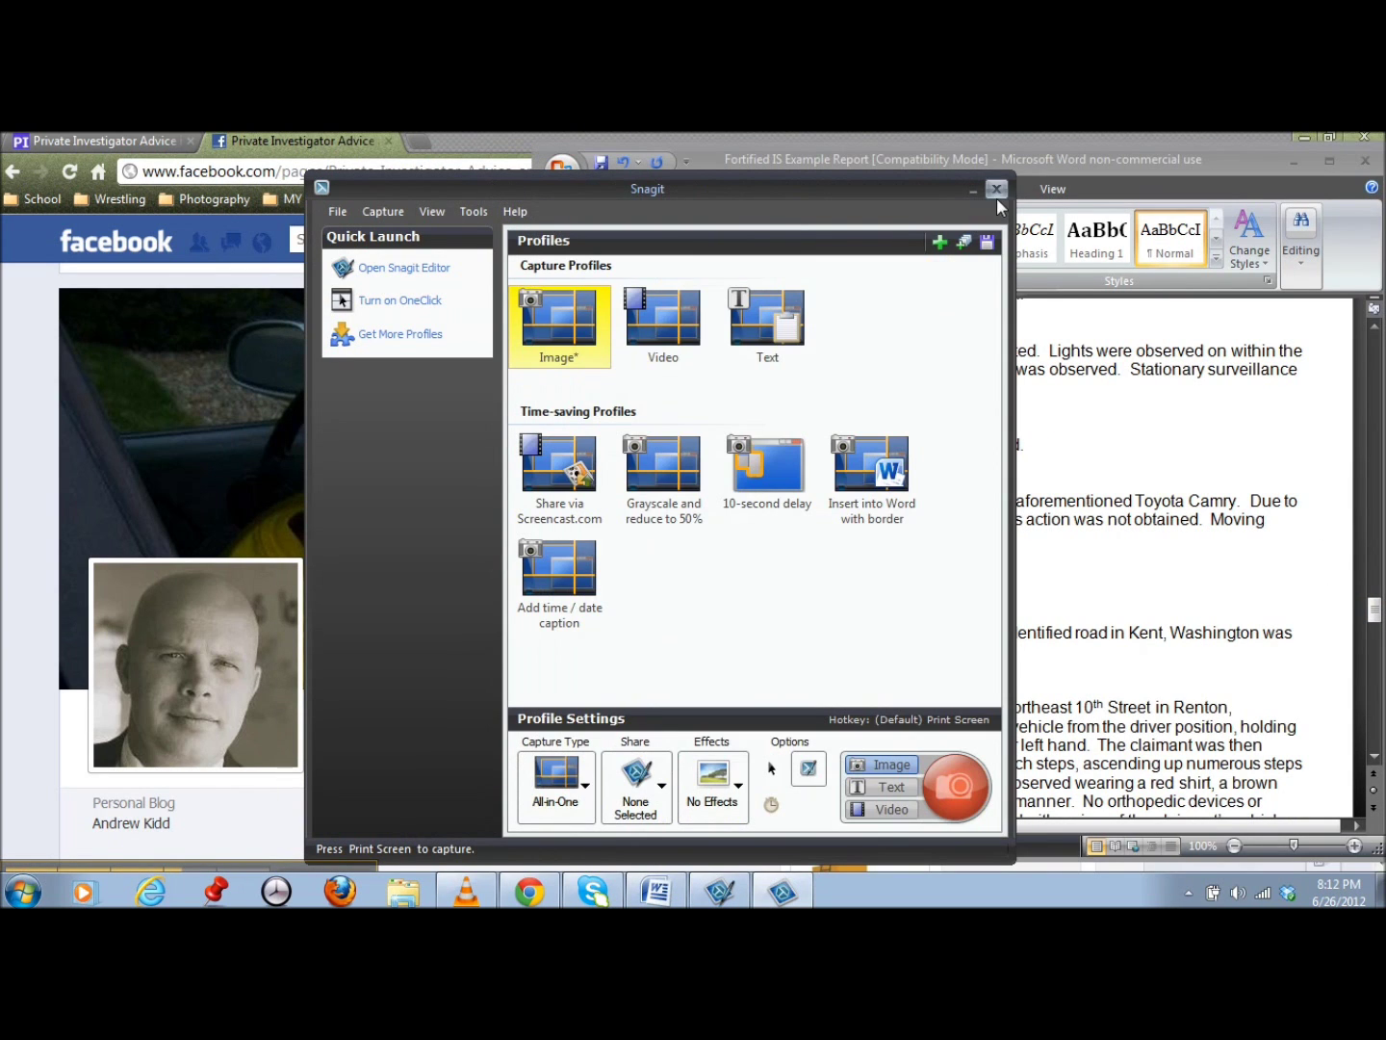
click(966, 185)
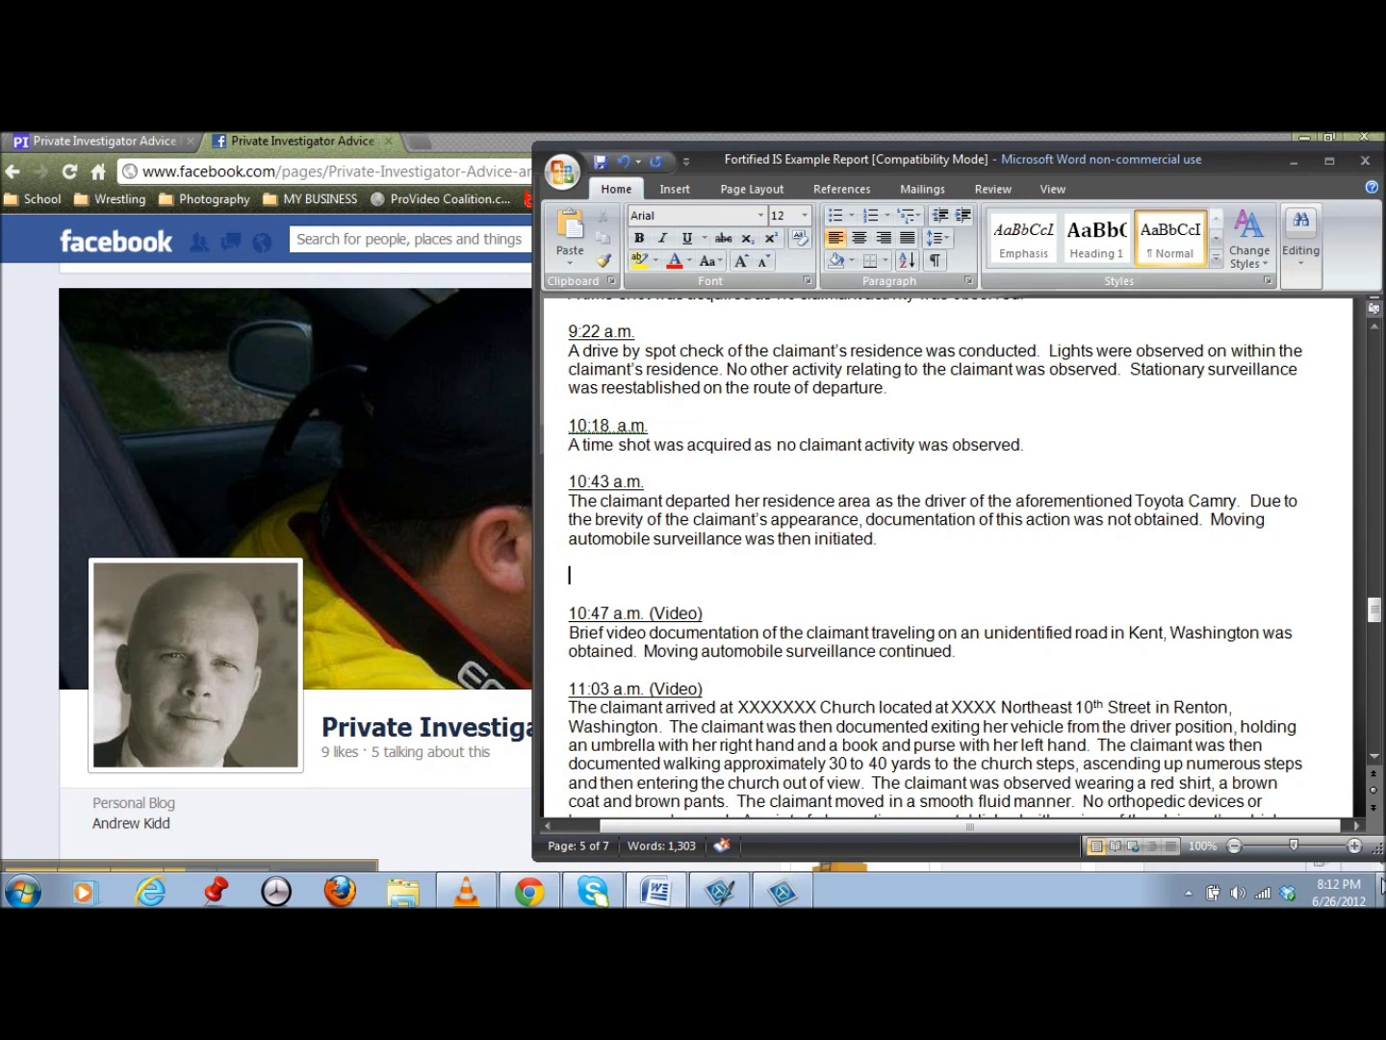
Step: Drag the profile photo JPG from the SNAGIT EXAMPLE folder into Word below the 10:43 a.m. entry
click(1382, 888)
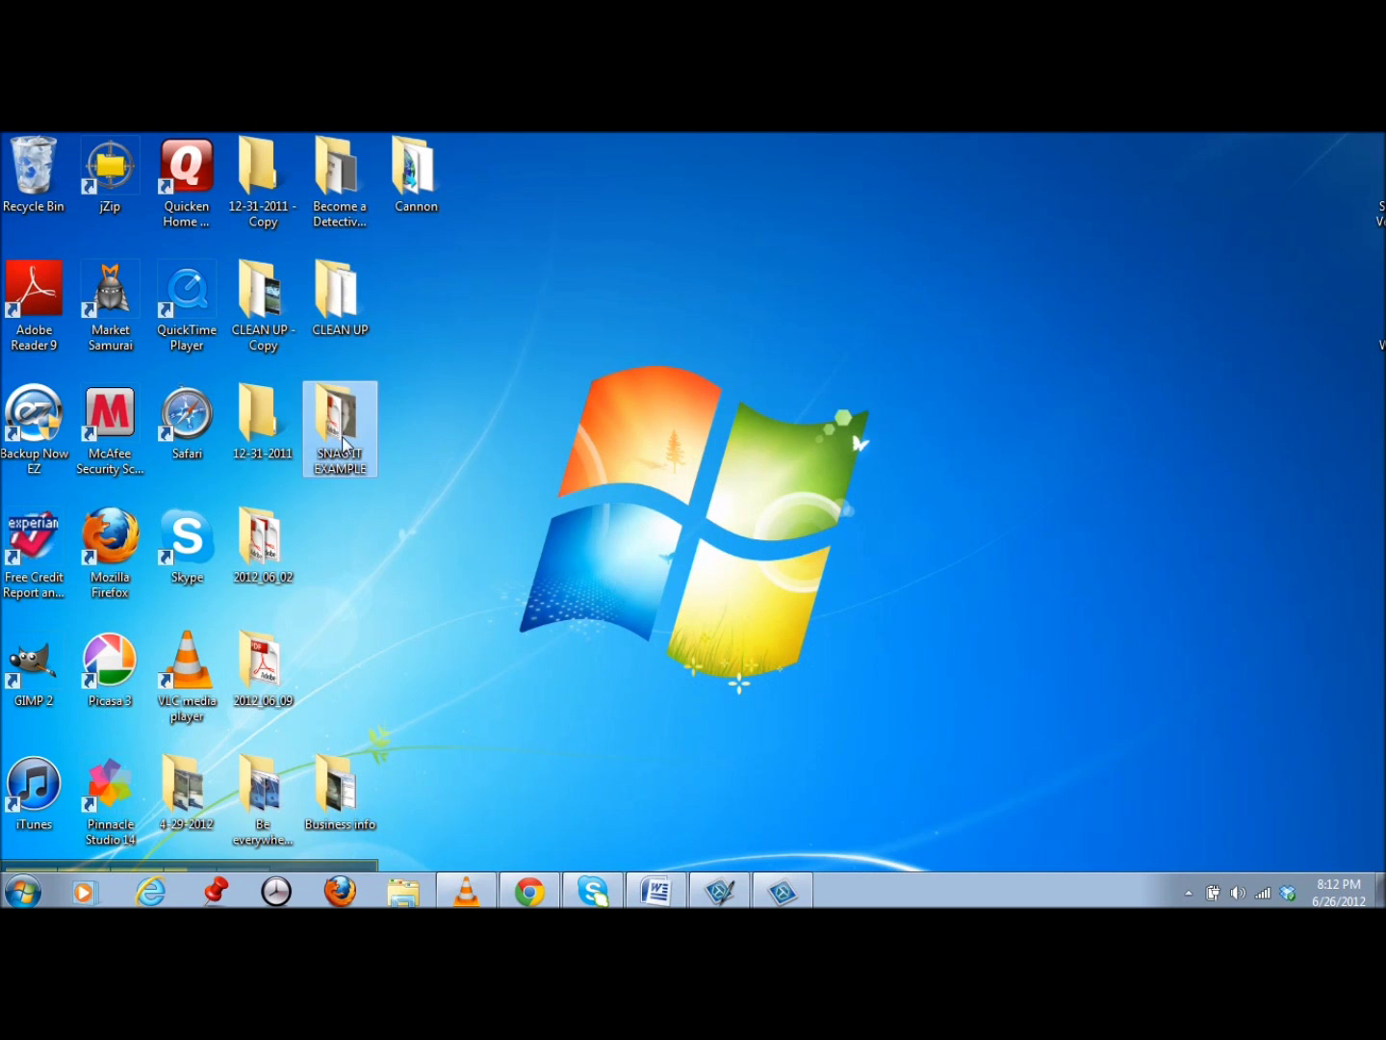
double_click(342, 428)
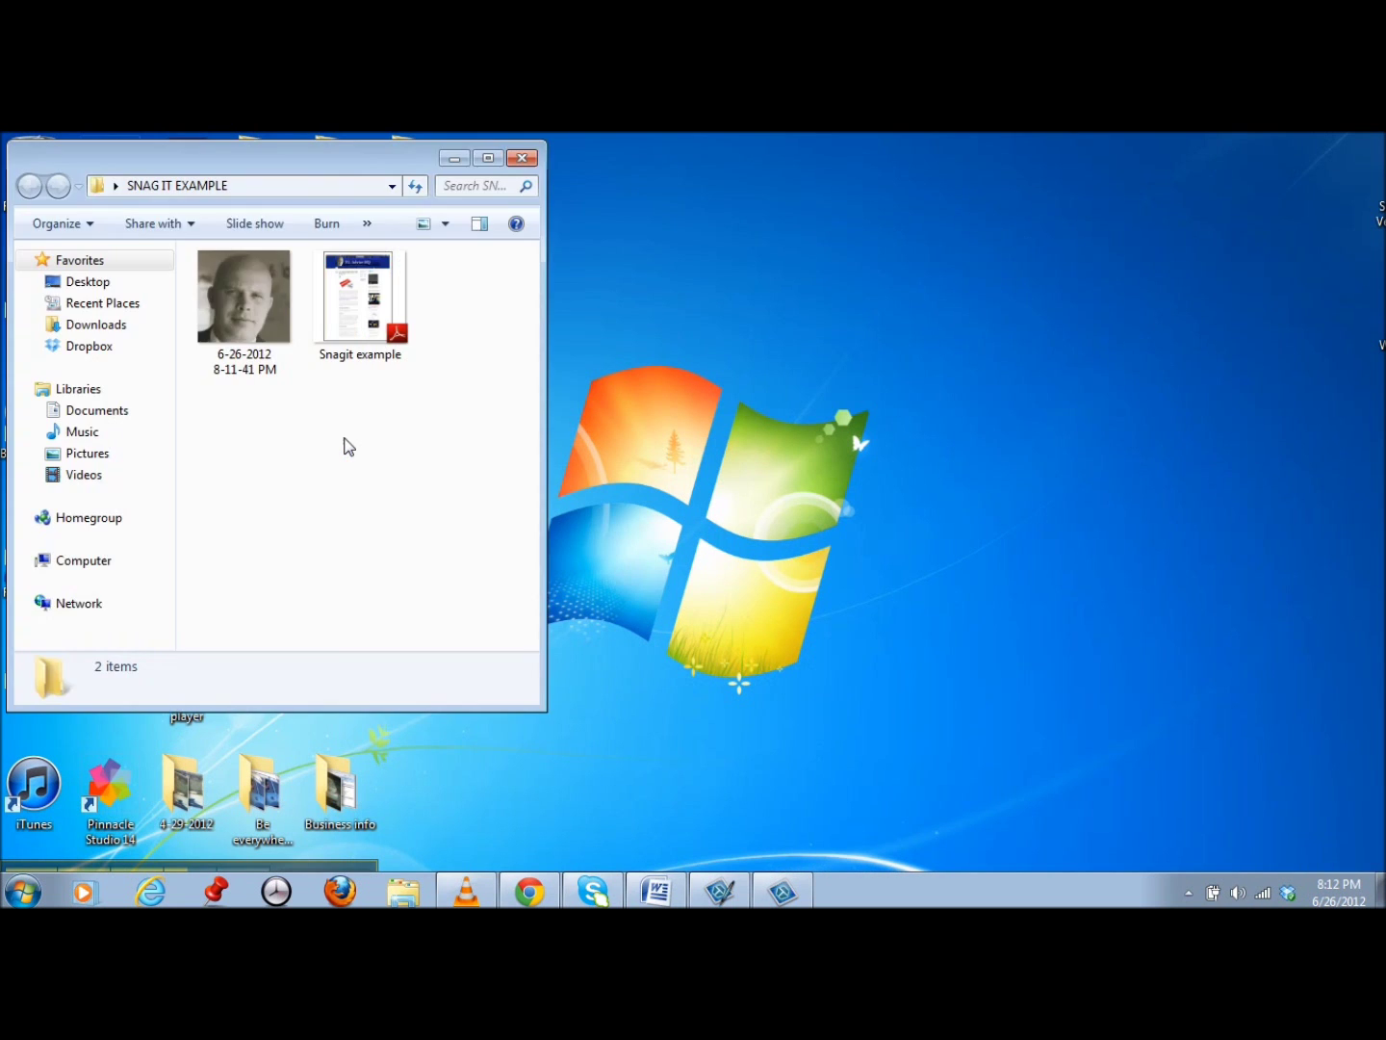
click(662, 895)
drag(258, 323, 616, 575)
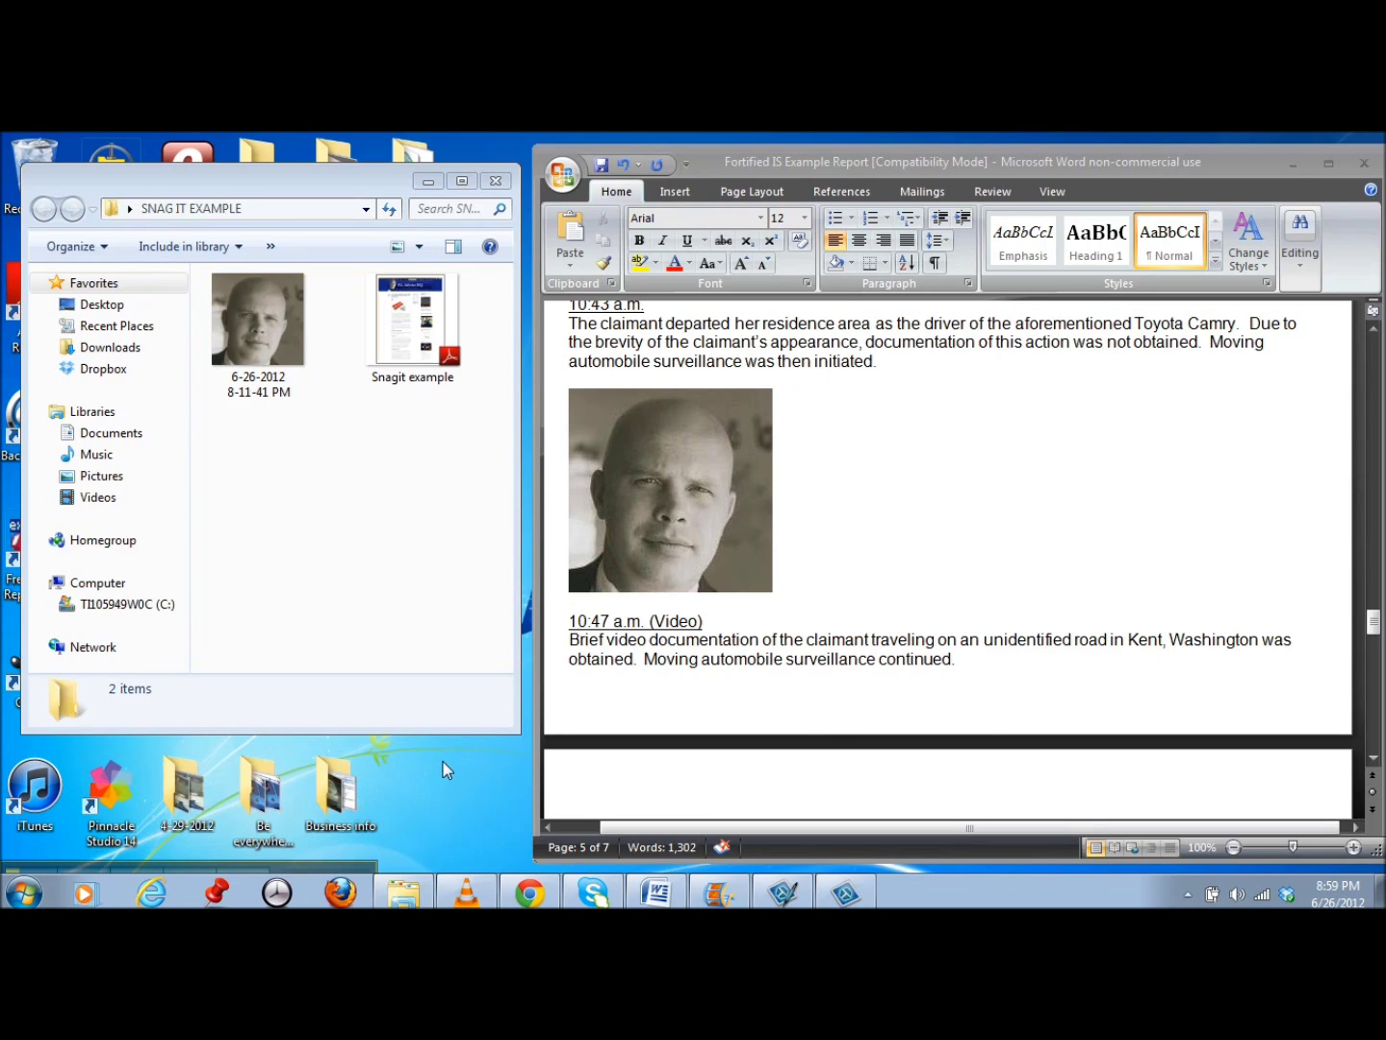
Step: Resize VLC beside the report, play 1995.mpg, and pause it at 0:16 as the player falls
click(464, 893)
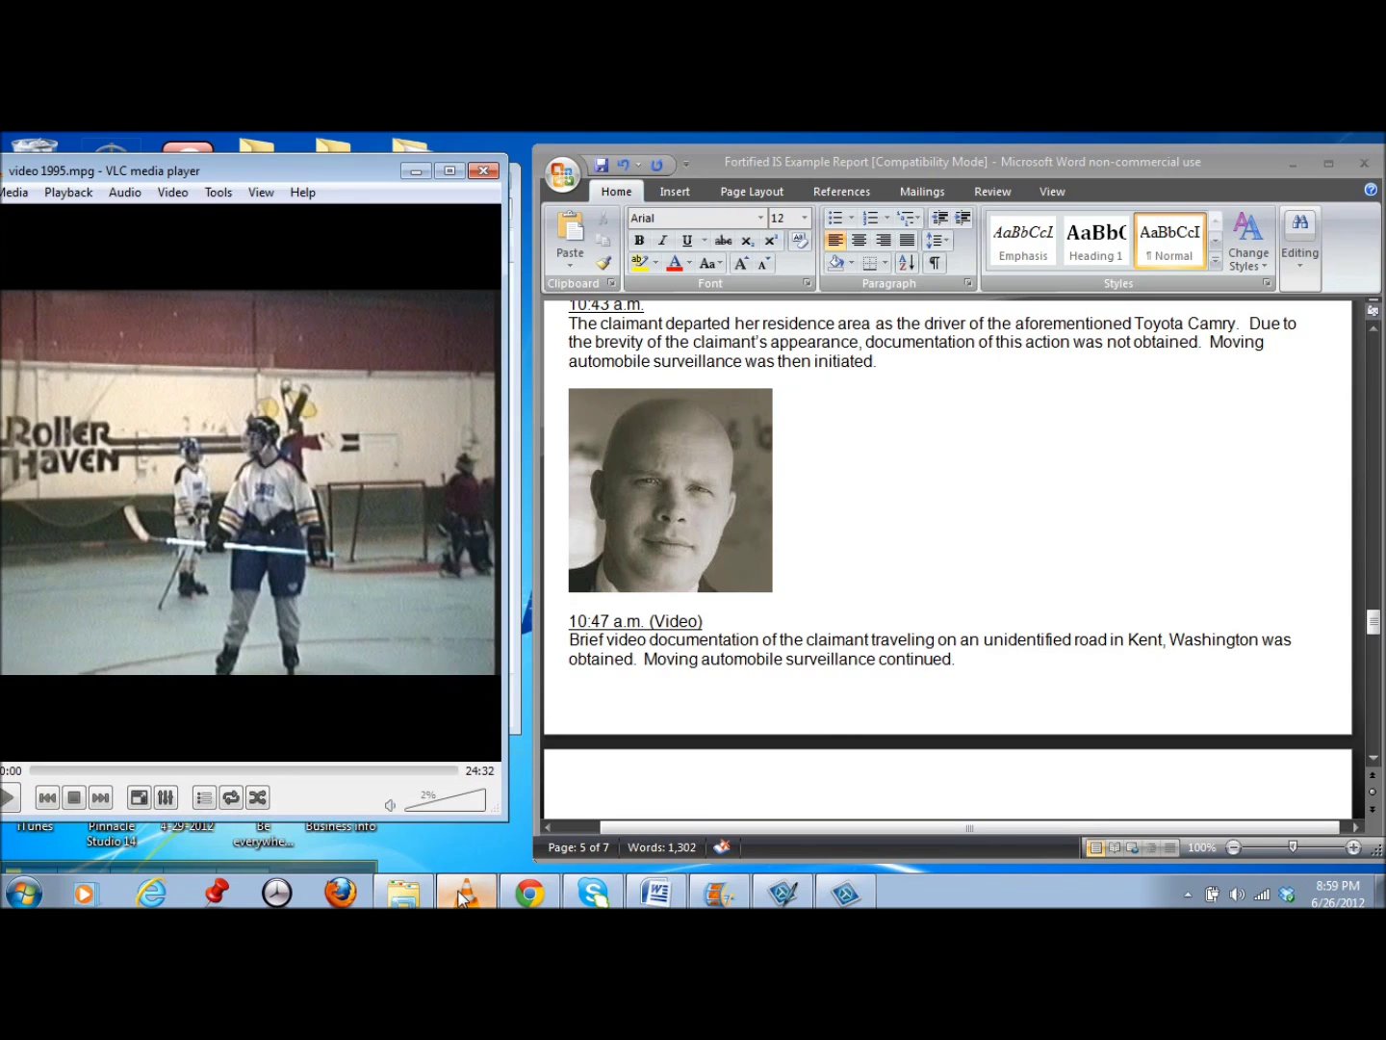
drag(508, 674, 575, 682)
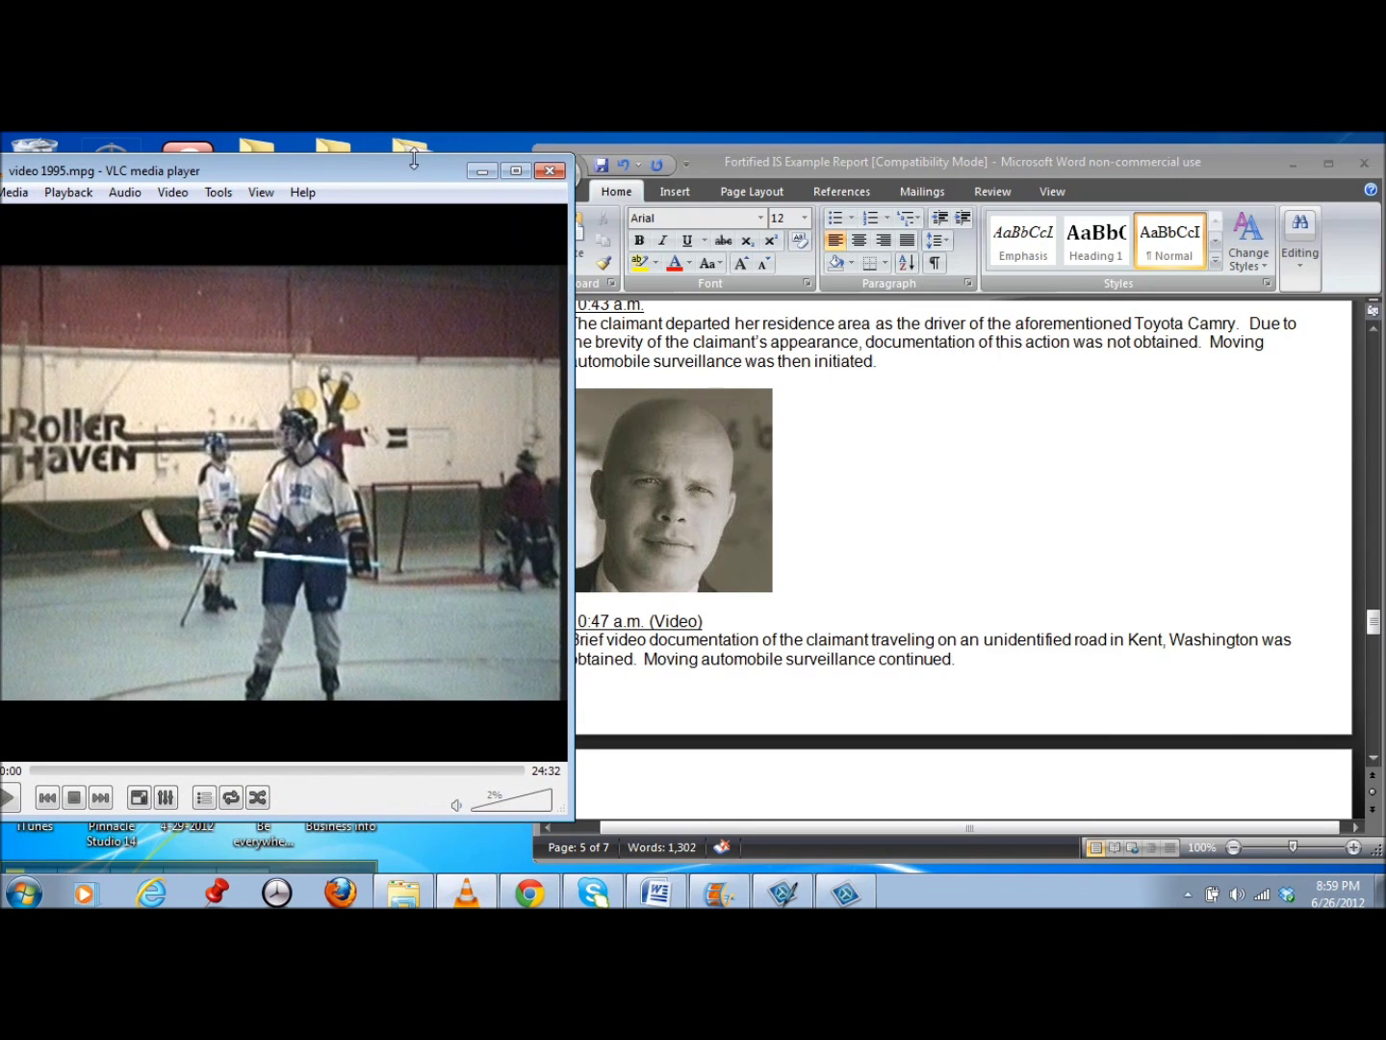
drag(414, 158, 446, 162)
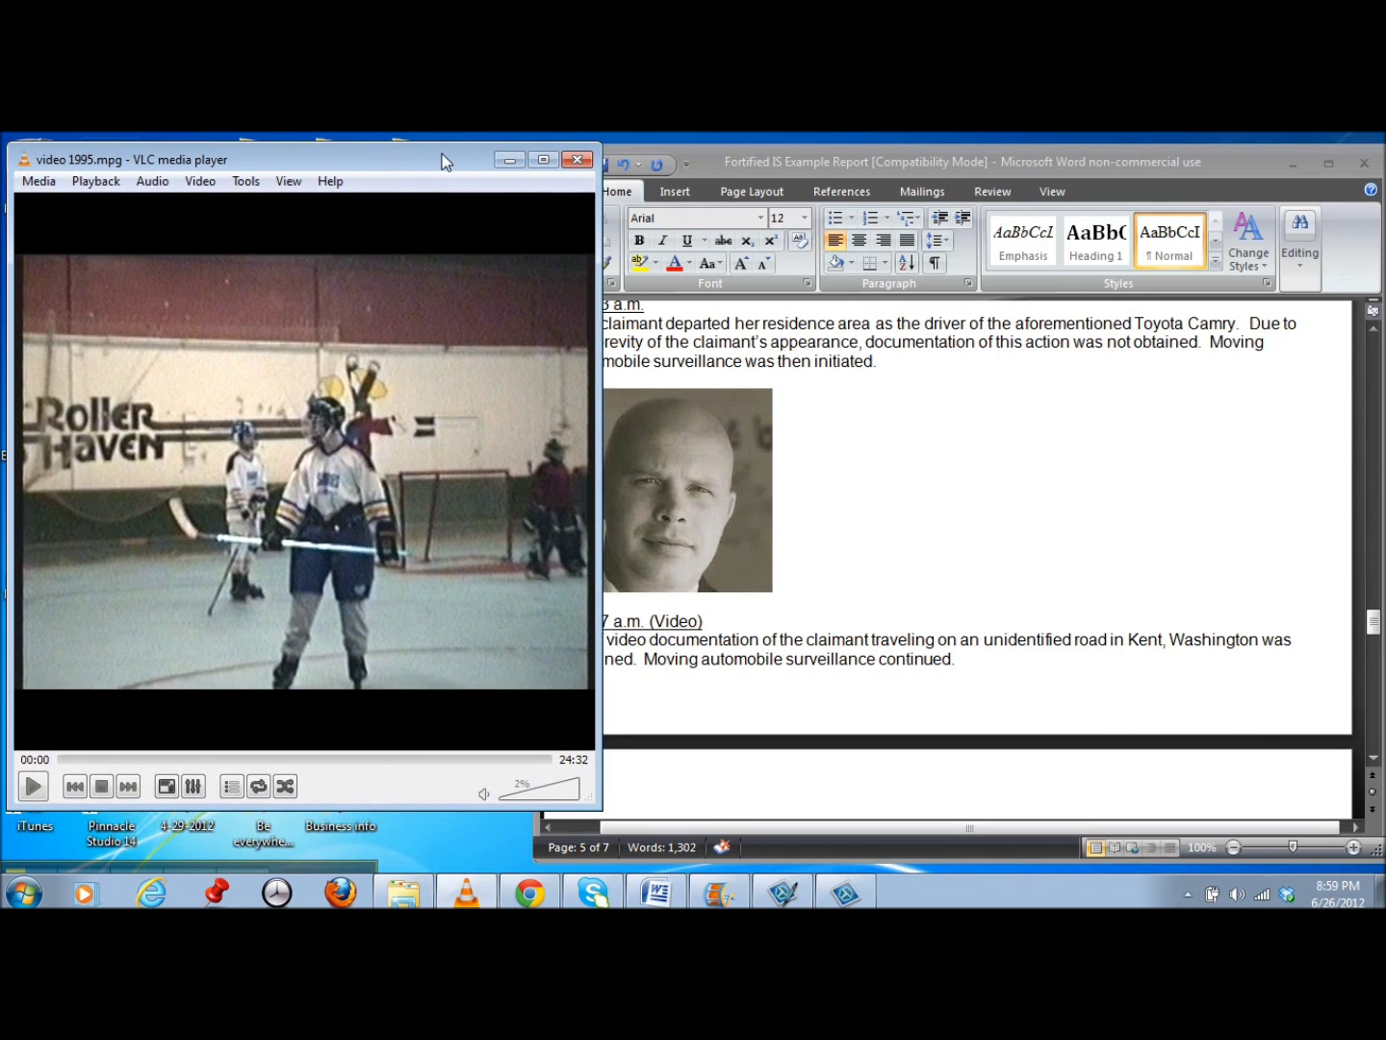
click(33, 785)
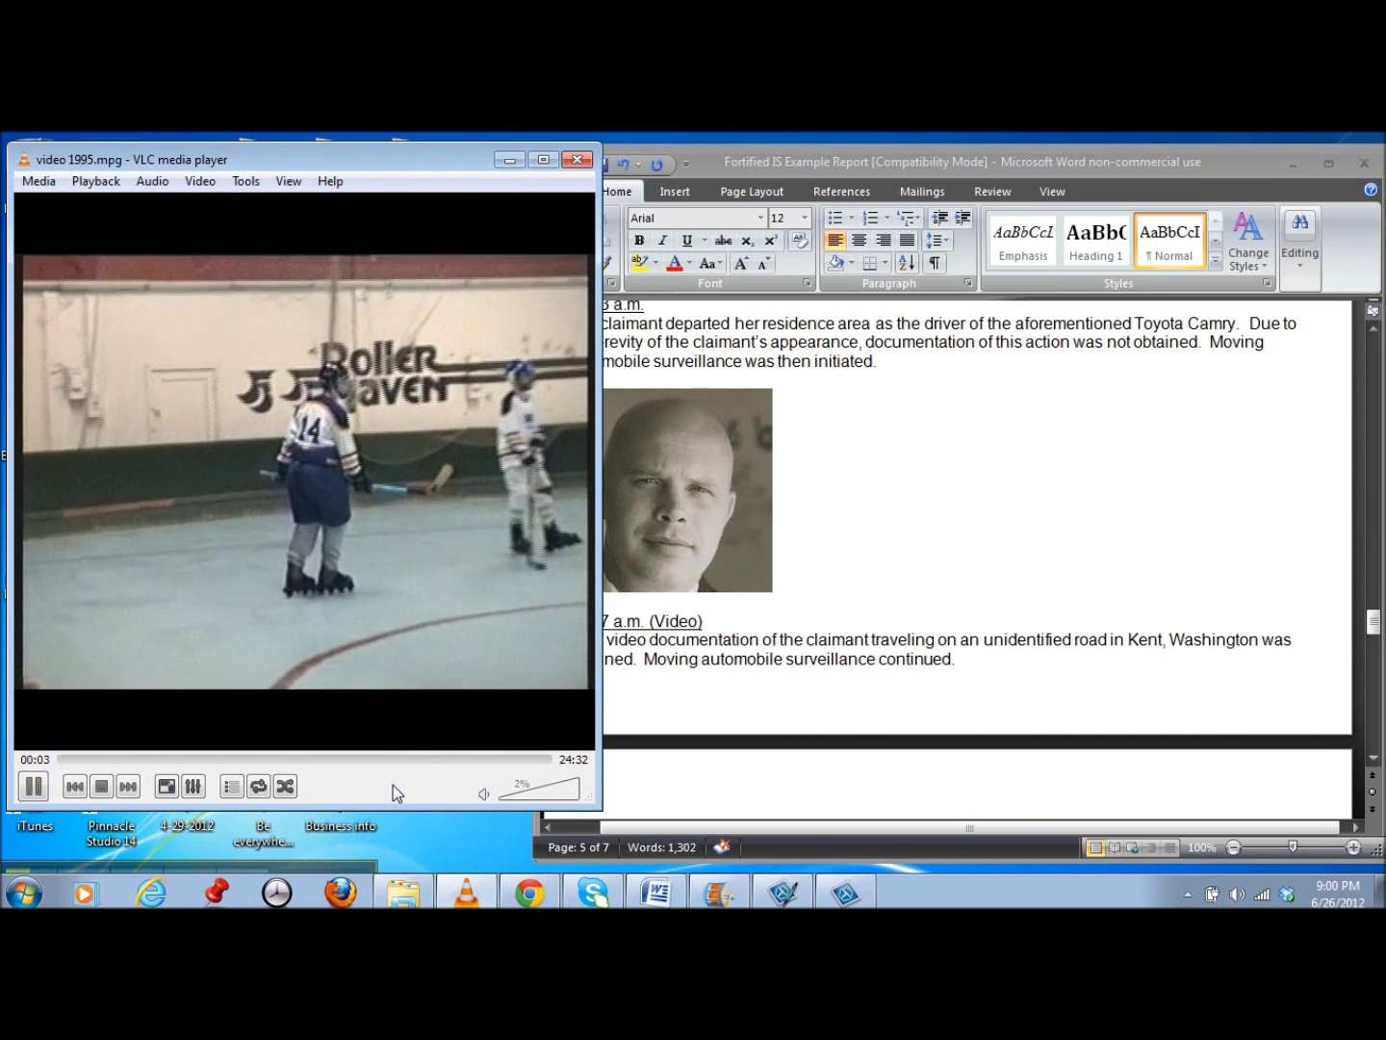
drag(601, 681, 535, 686)
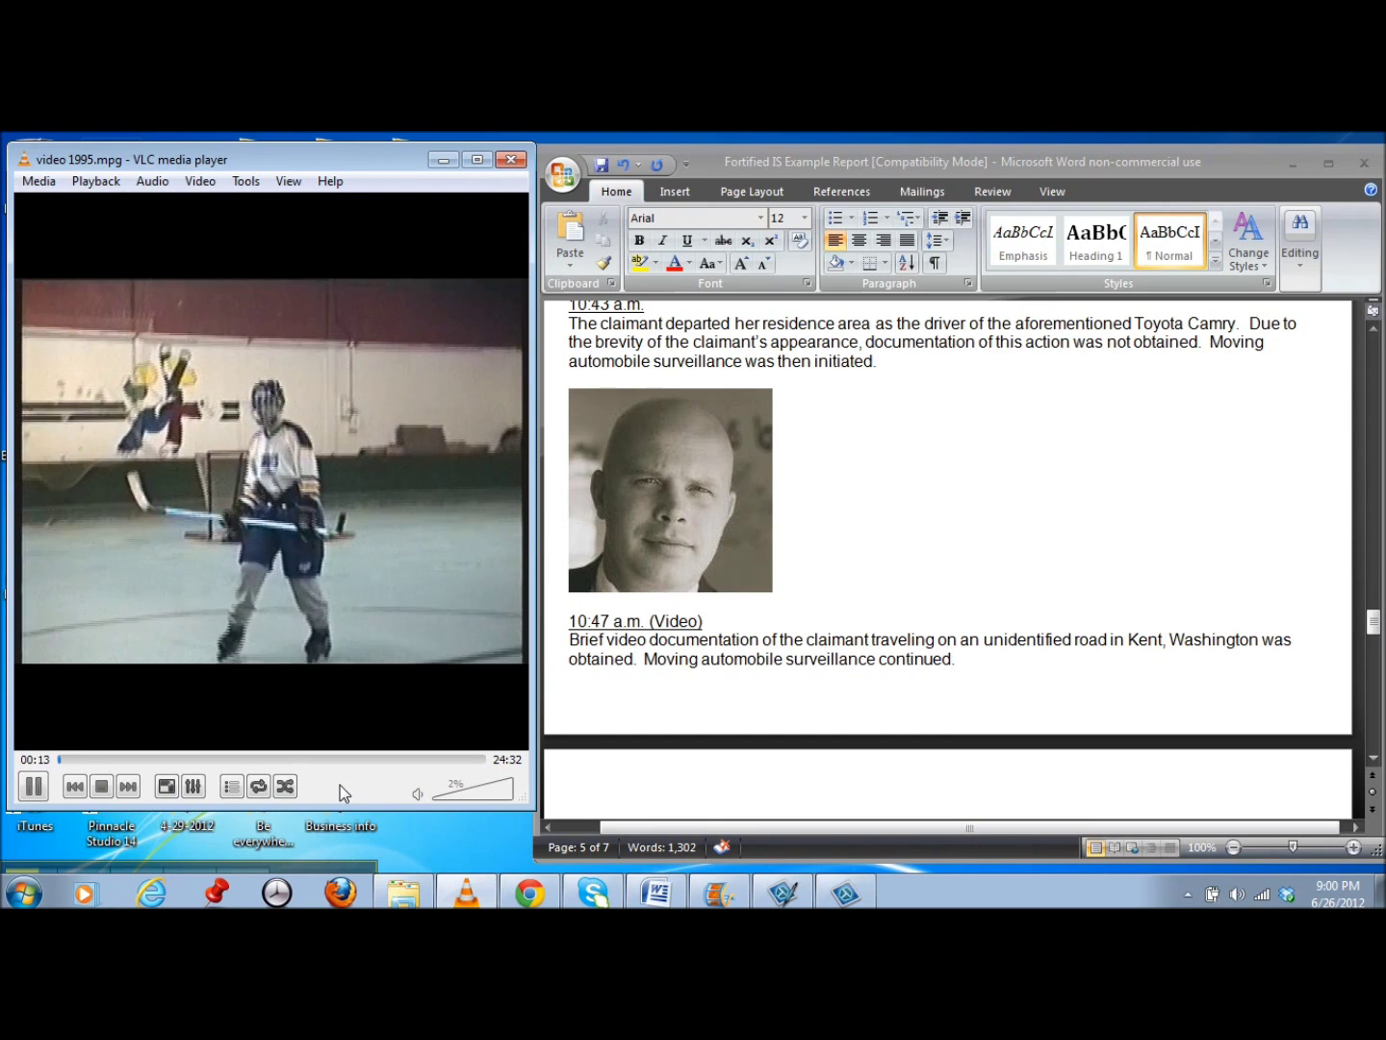
click(32, 787)
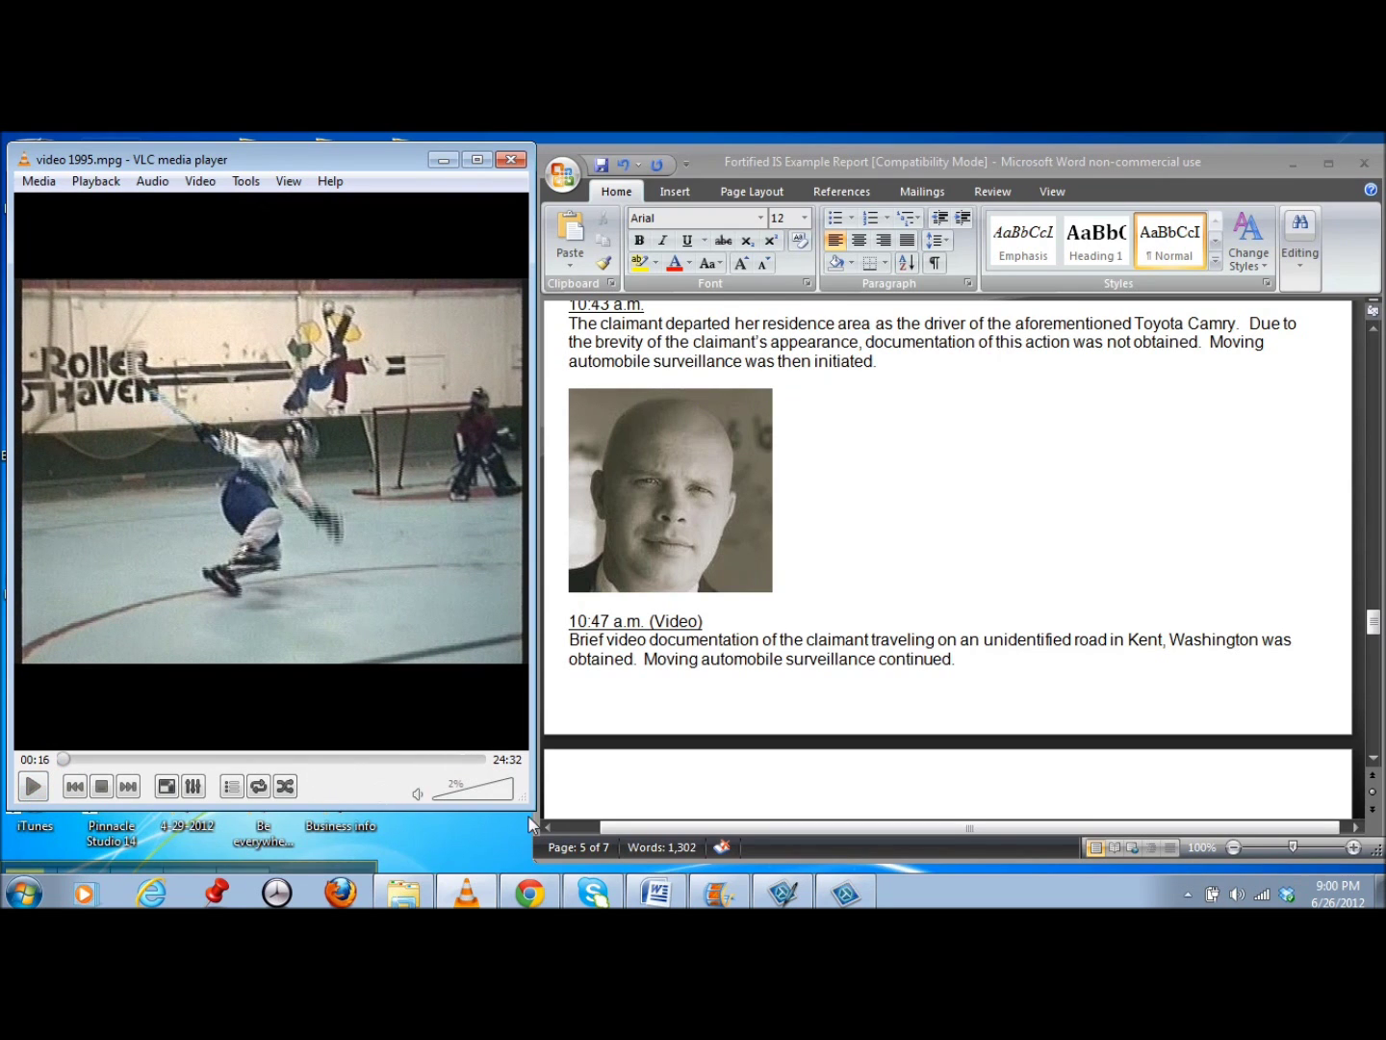
Step: Capture the paused hockey frame from the VLC video area as a 505 x 378 image
click(845, 892)
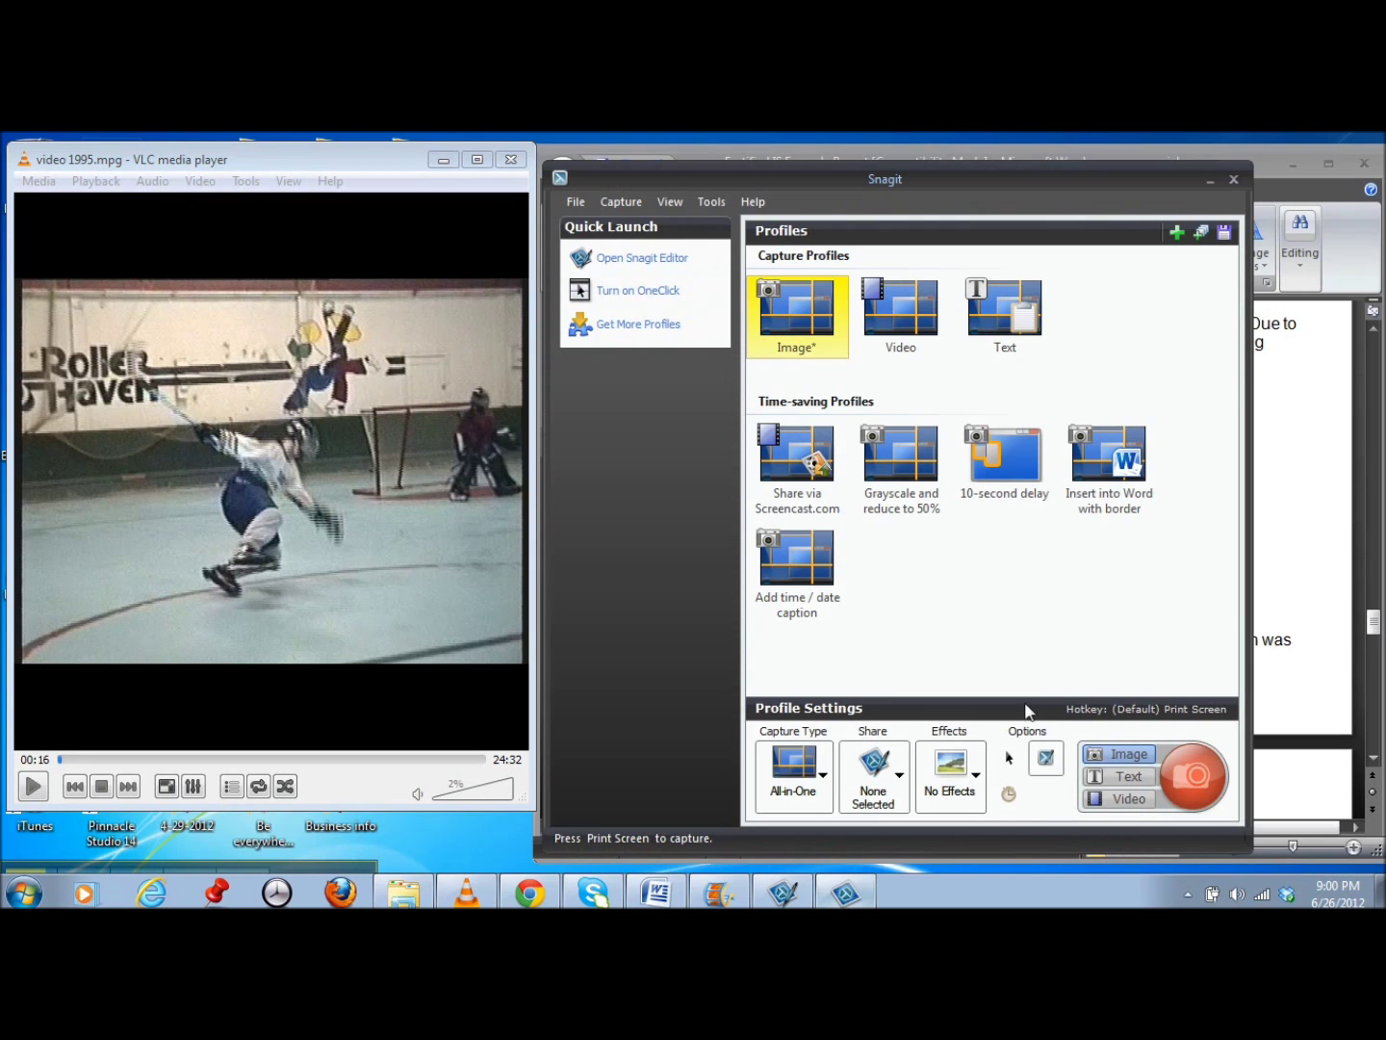
click(1184, 778)
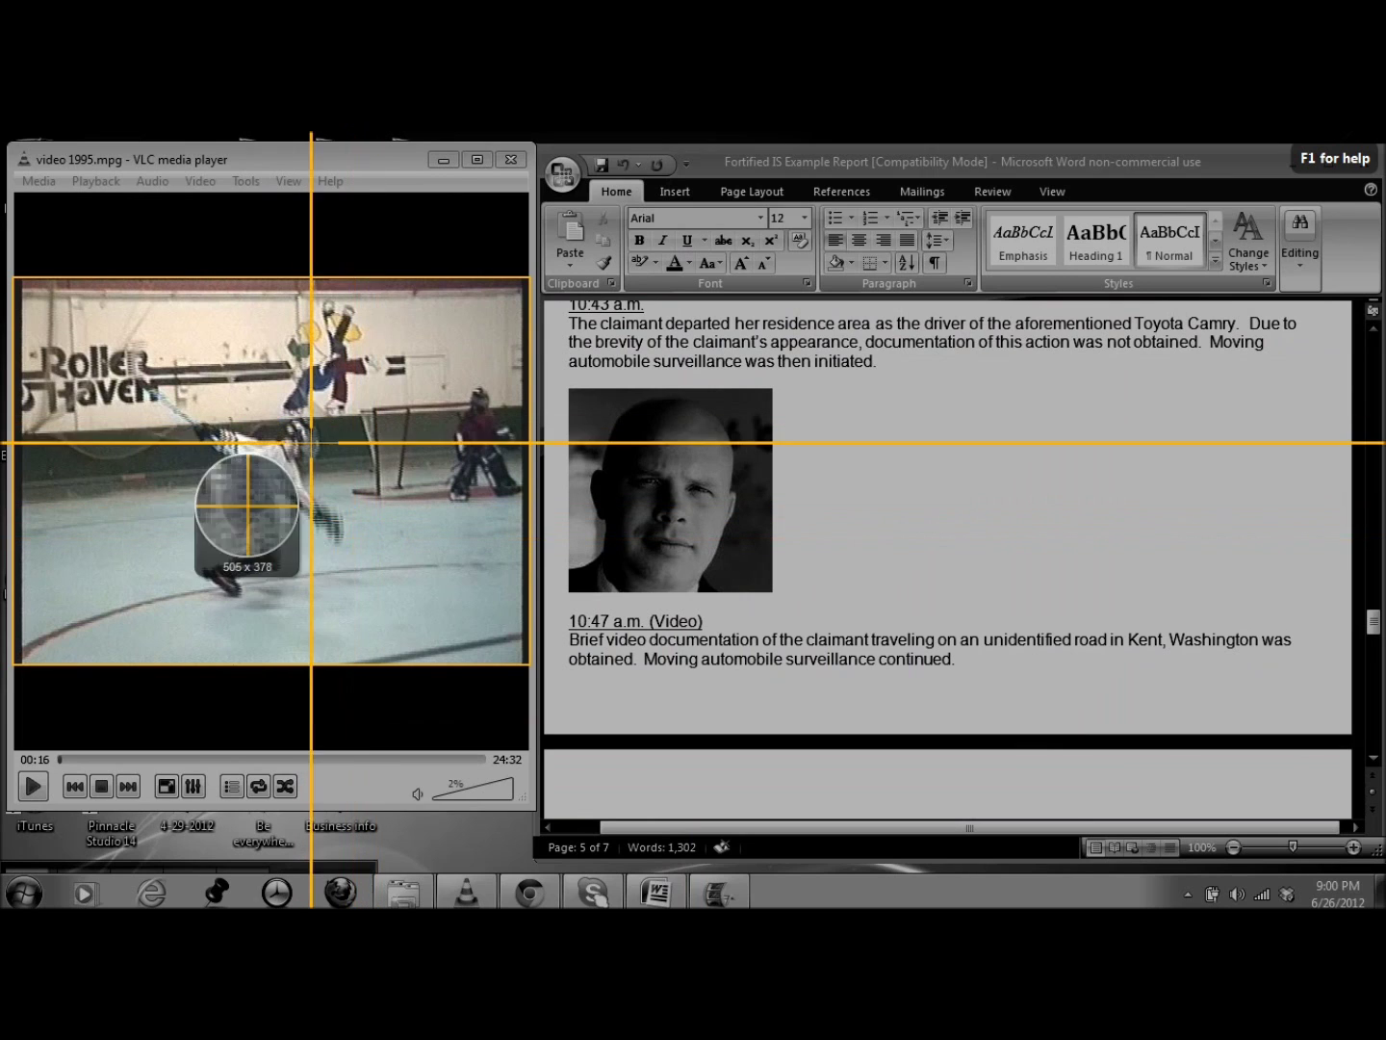
click(372, 481)
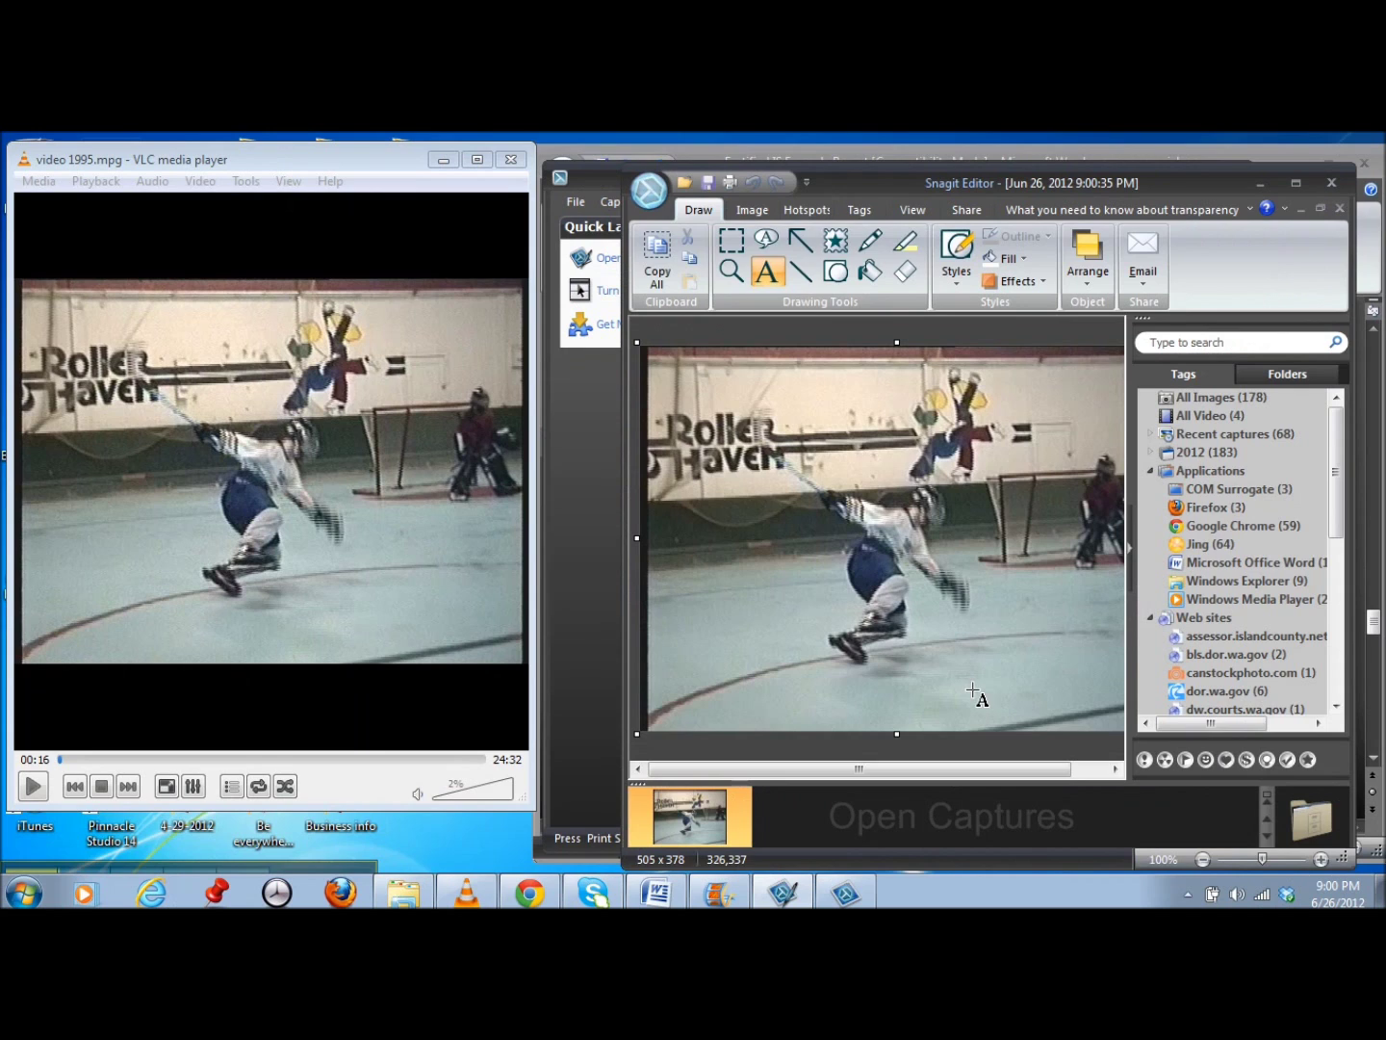
Step: Save the frame as JPG 'fall picture', then move the editor and VLC out of the way
click(649, 189)
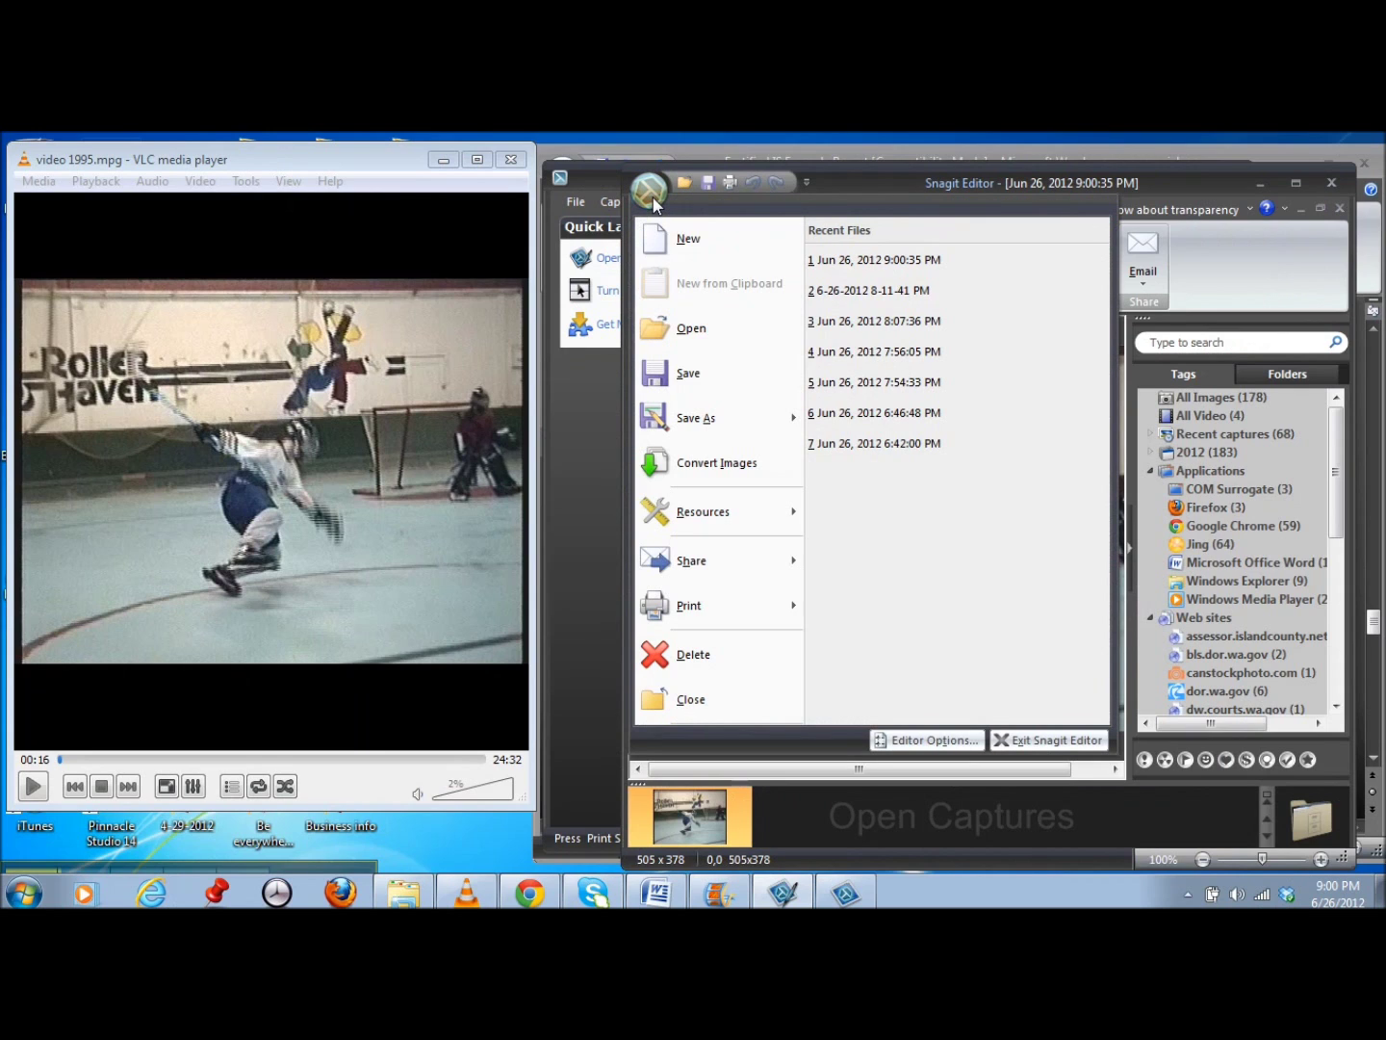
click(725, 412)
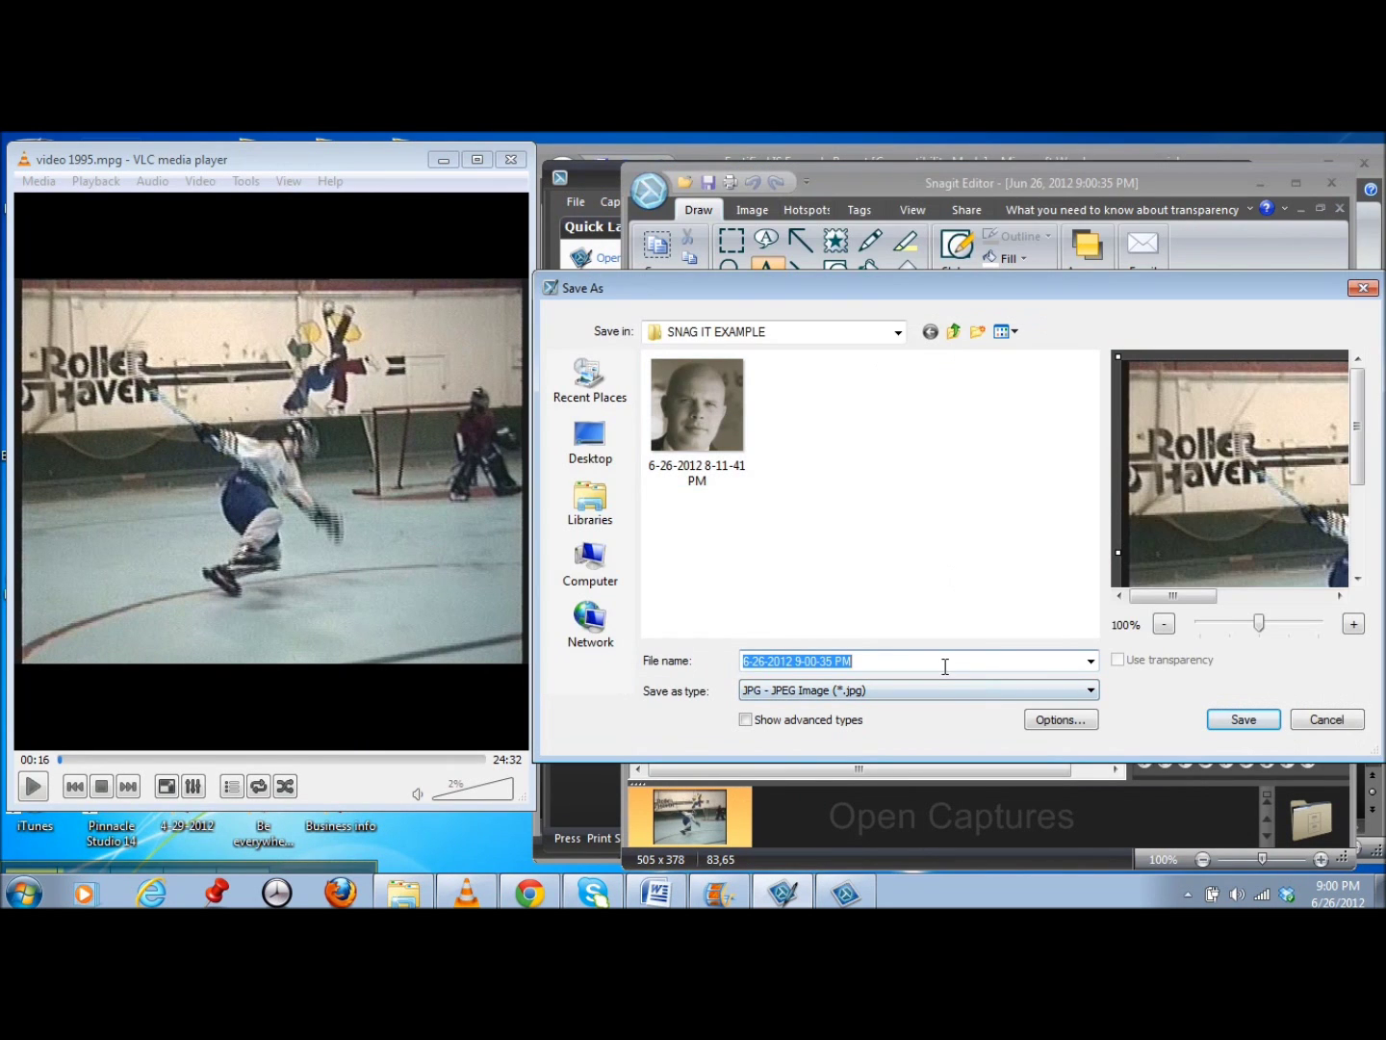
text(fall picture)
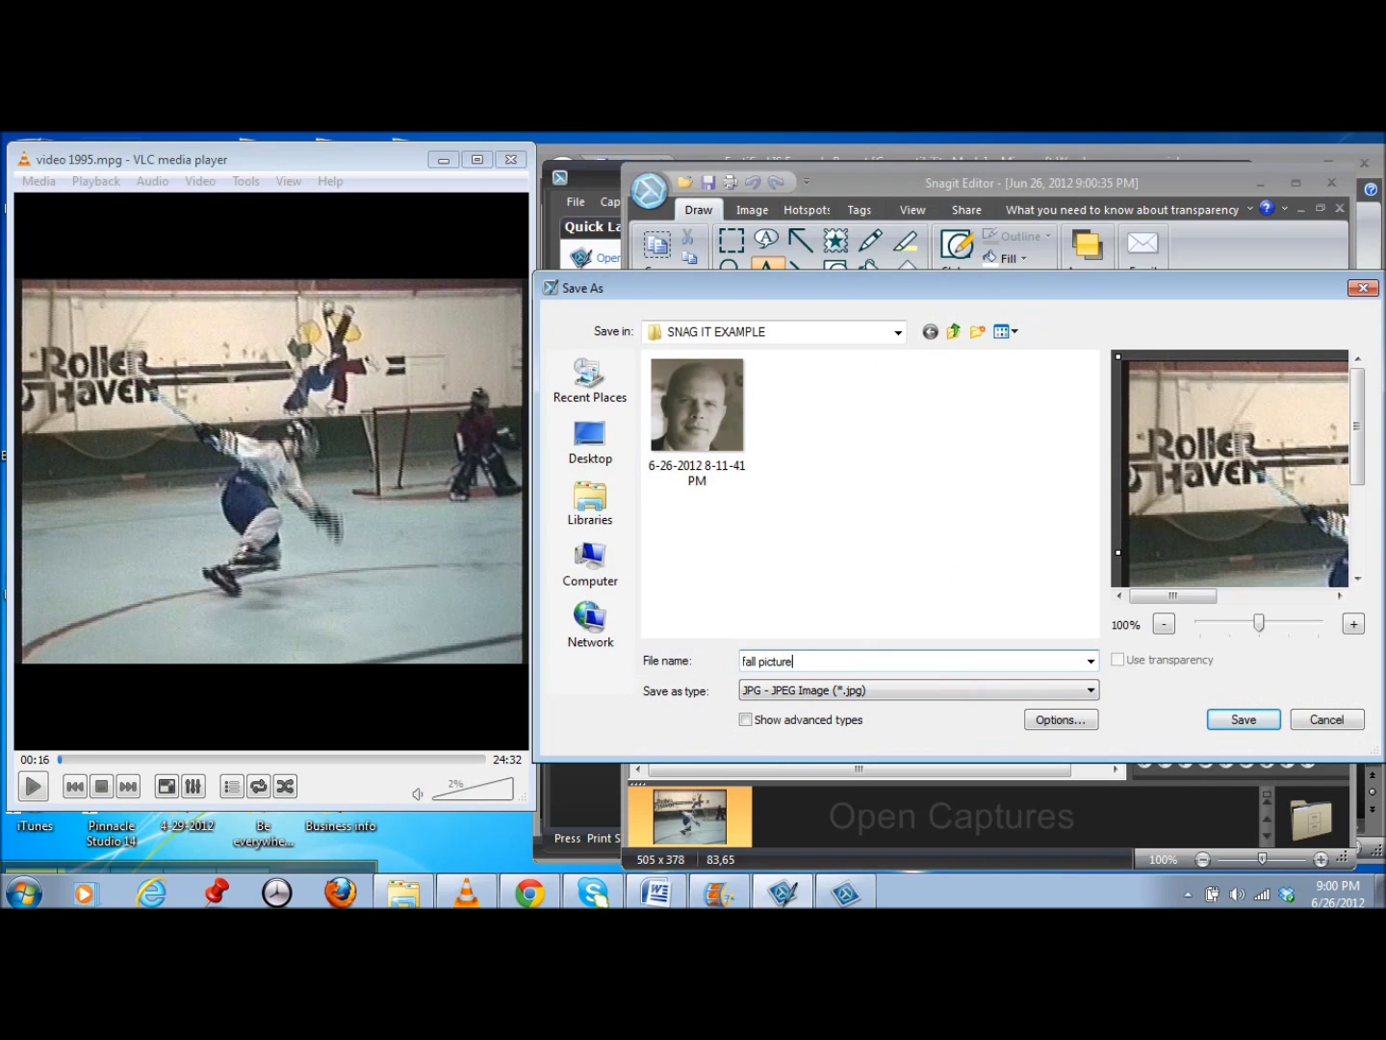
click(1232, 722)
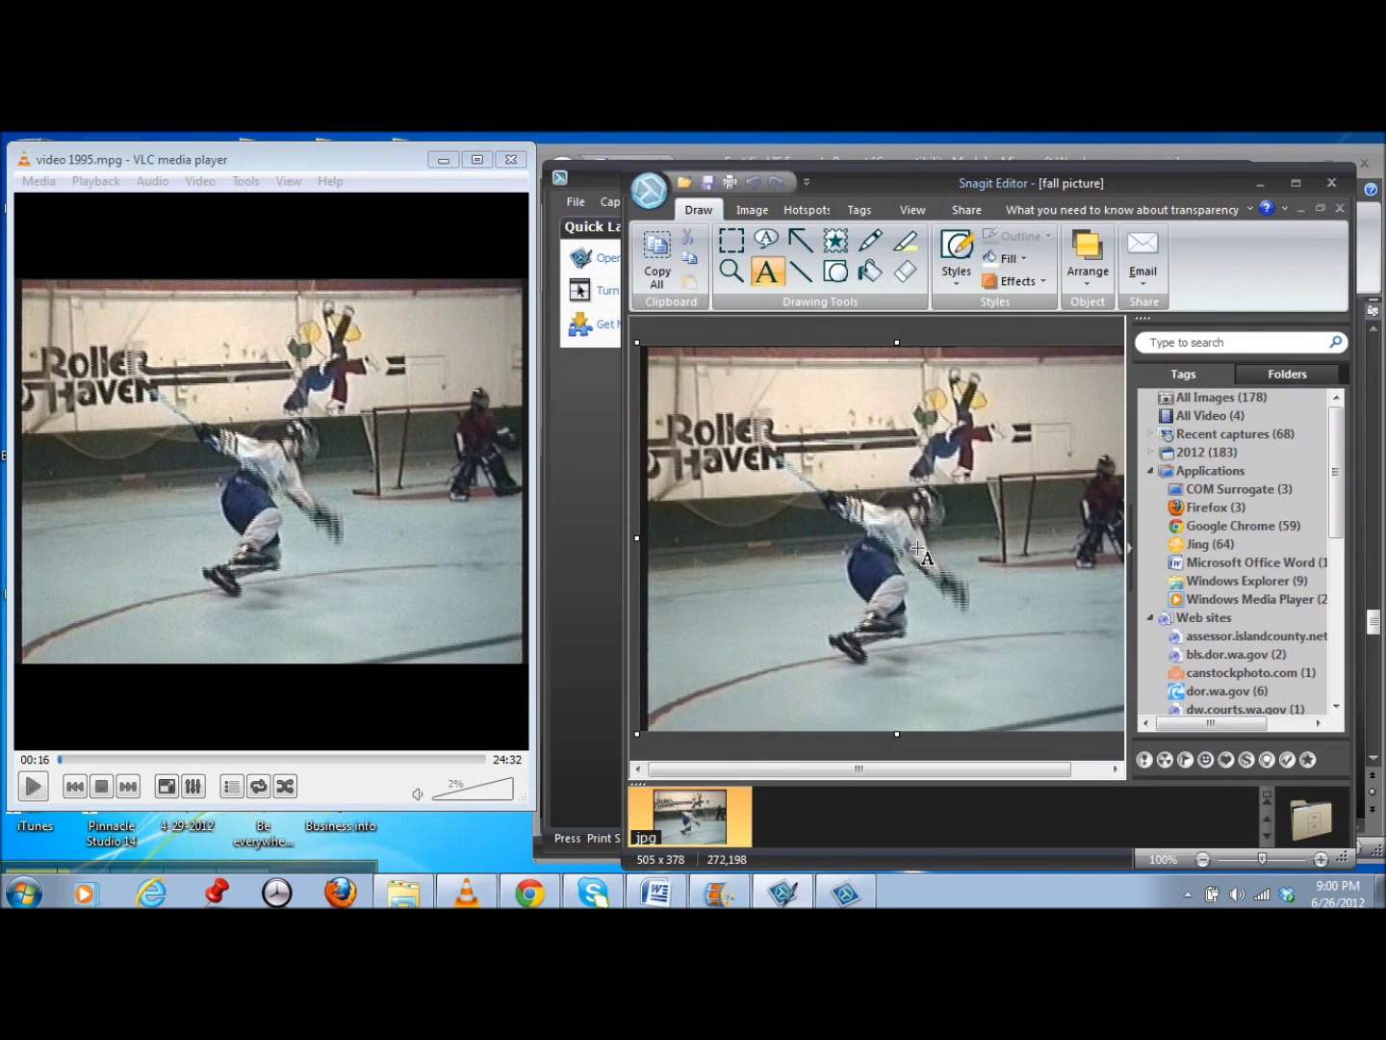
click(1261, 182)
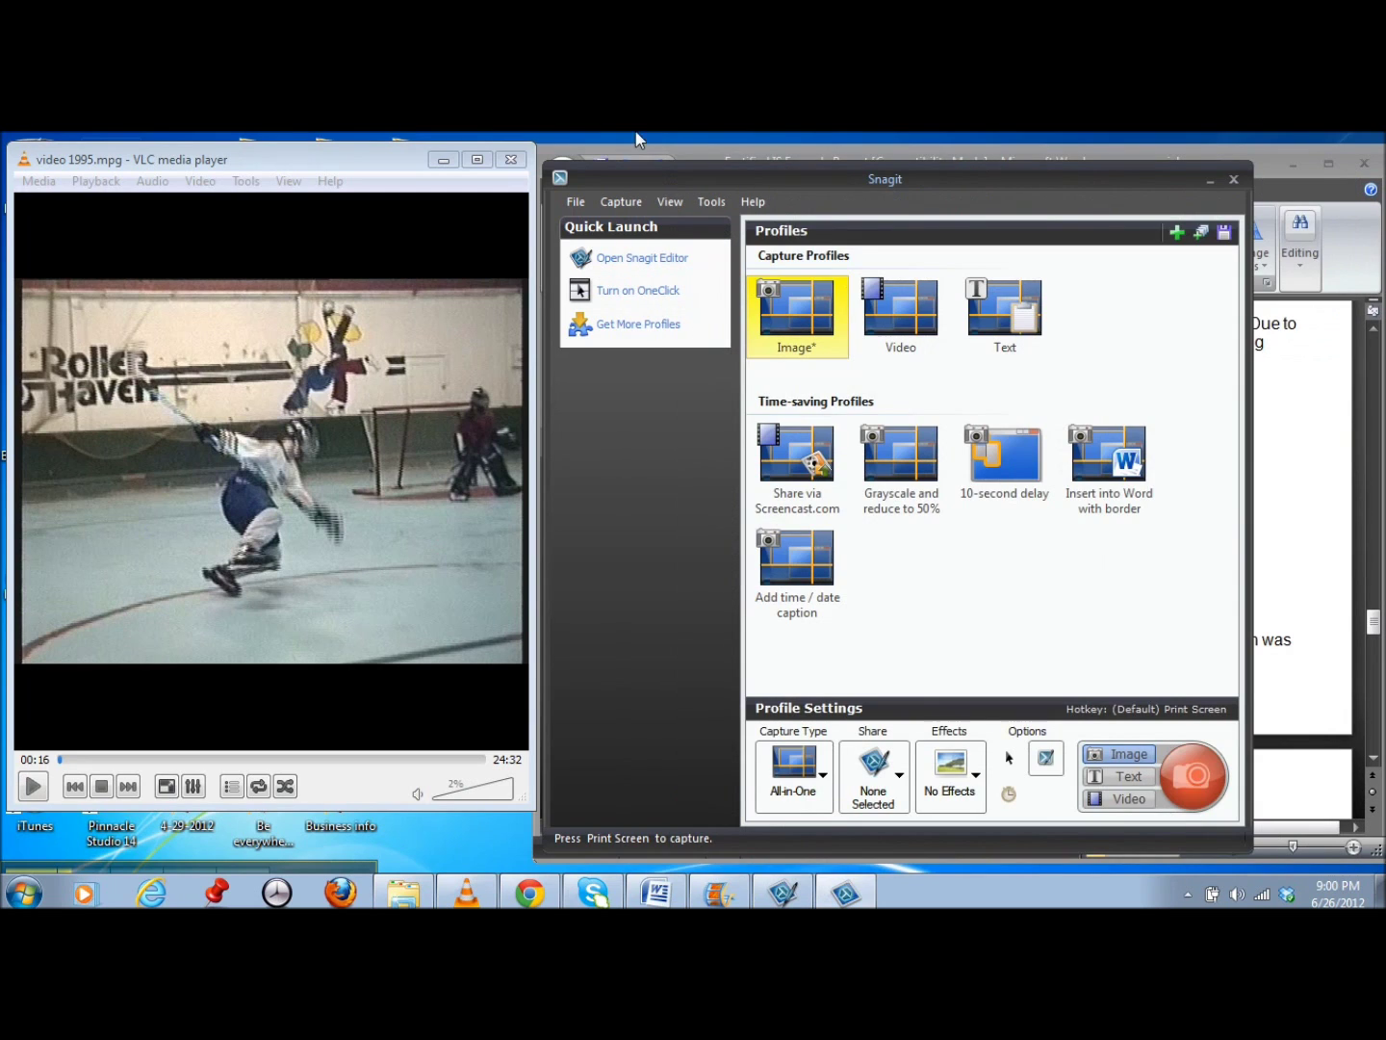
click(444, 160)
Step: Add a blank line after the 1:10 p.m. paragraph on page 6 of the report
click(1211, 181)
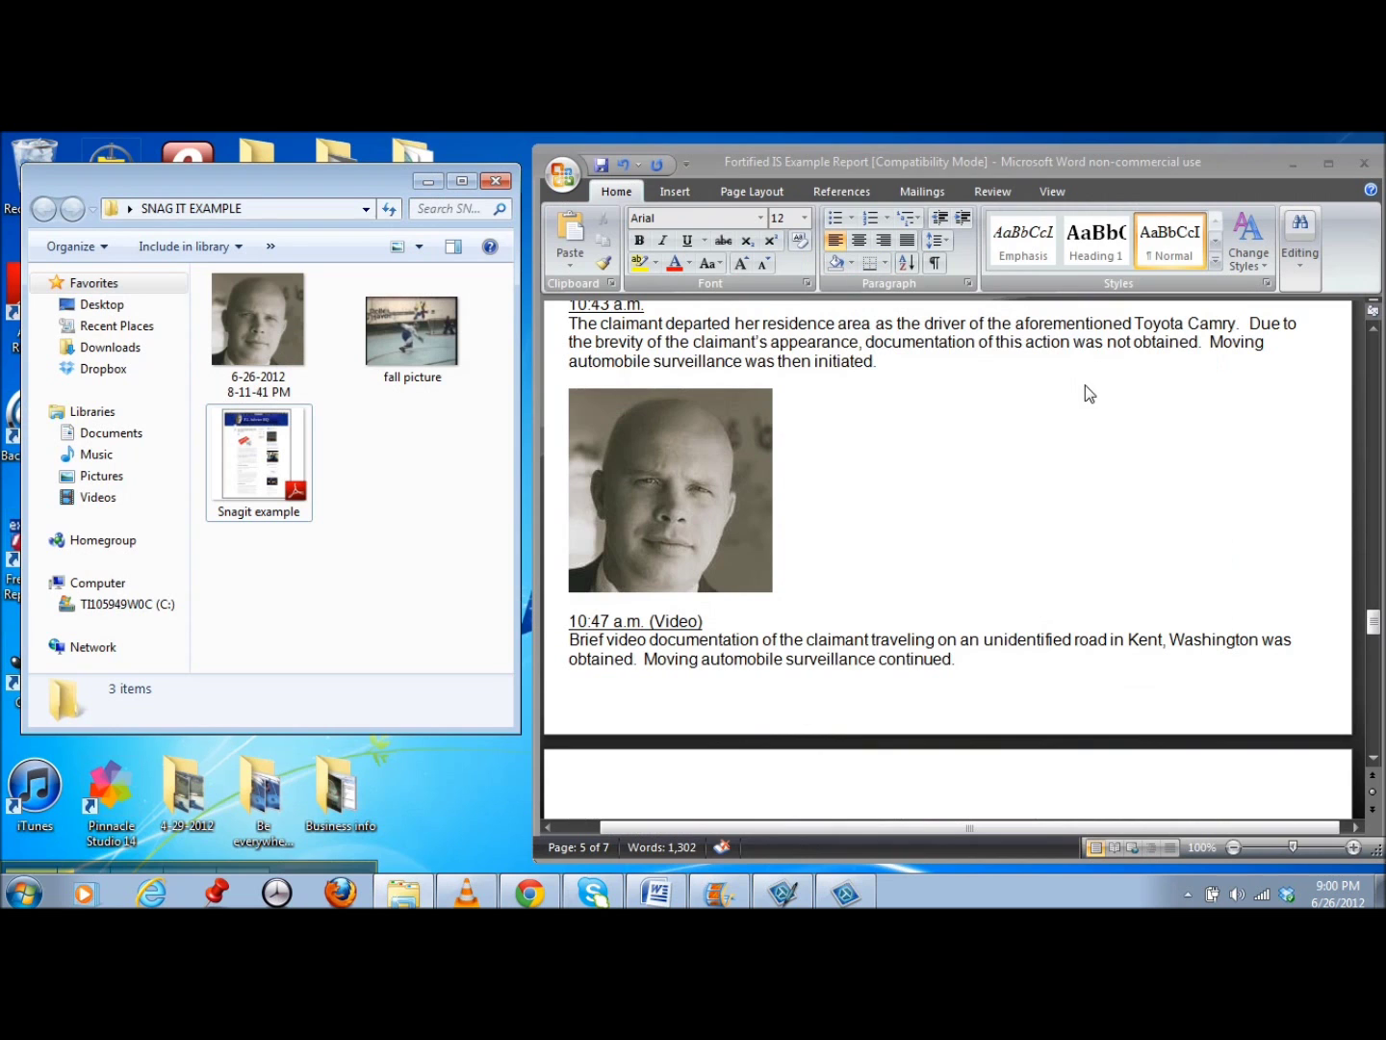
drag(1374, 623, 1374, 668)
click(1146, 568)
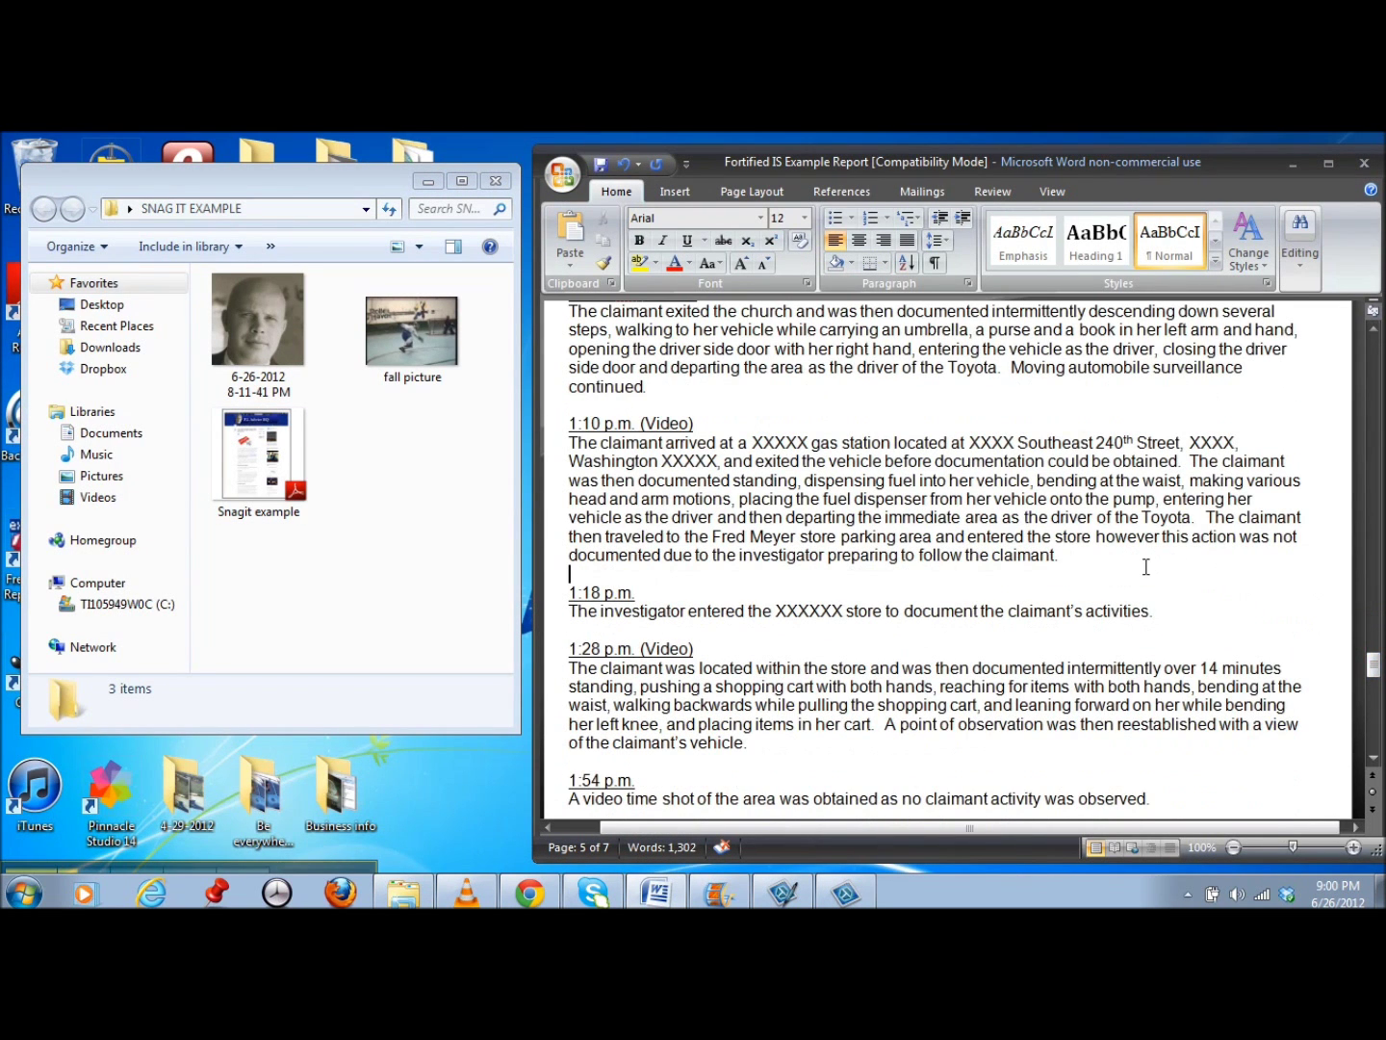
key(Return)
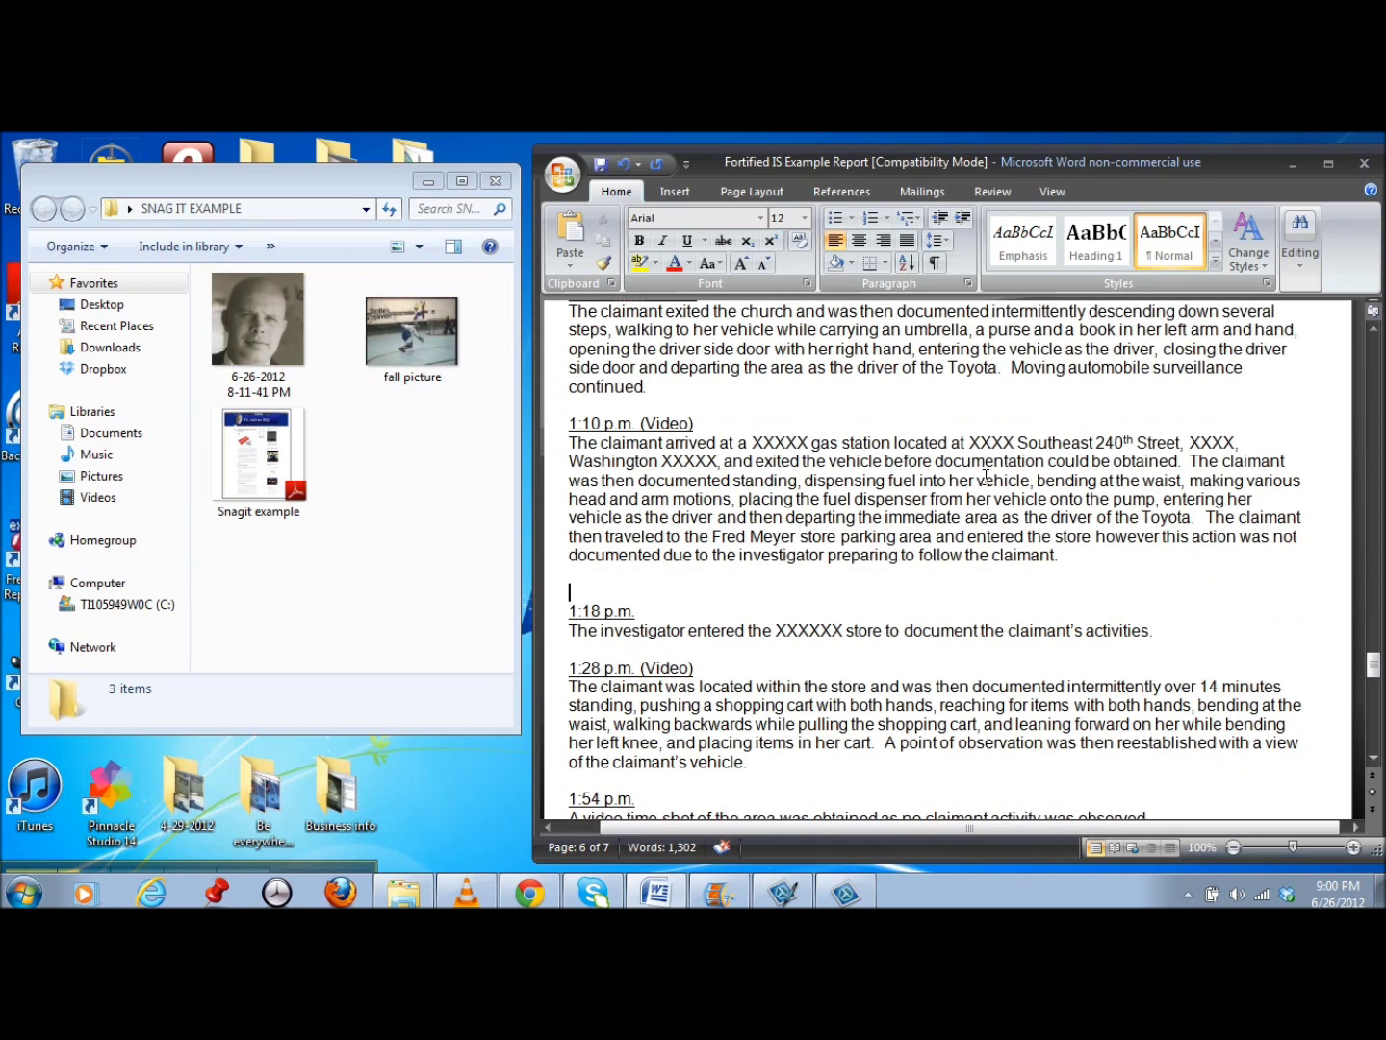
Step: Insert the fall picture hockey image on the new line above the 1:18 p.m. entry
drag(414, 354, 597, 582)
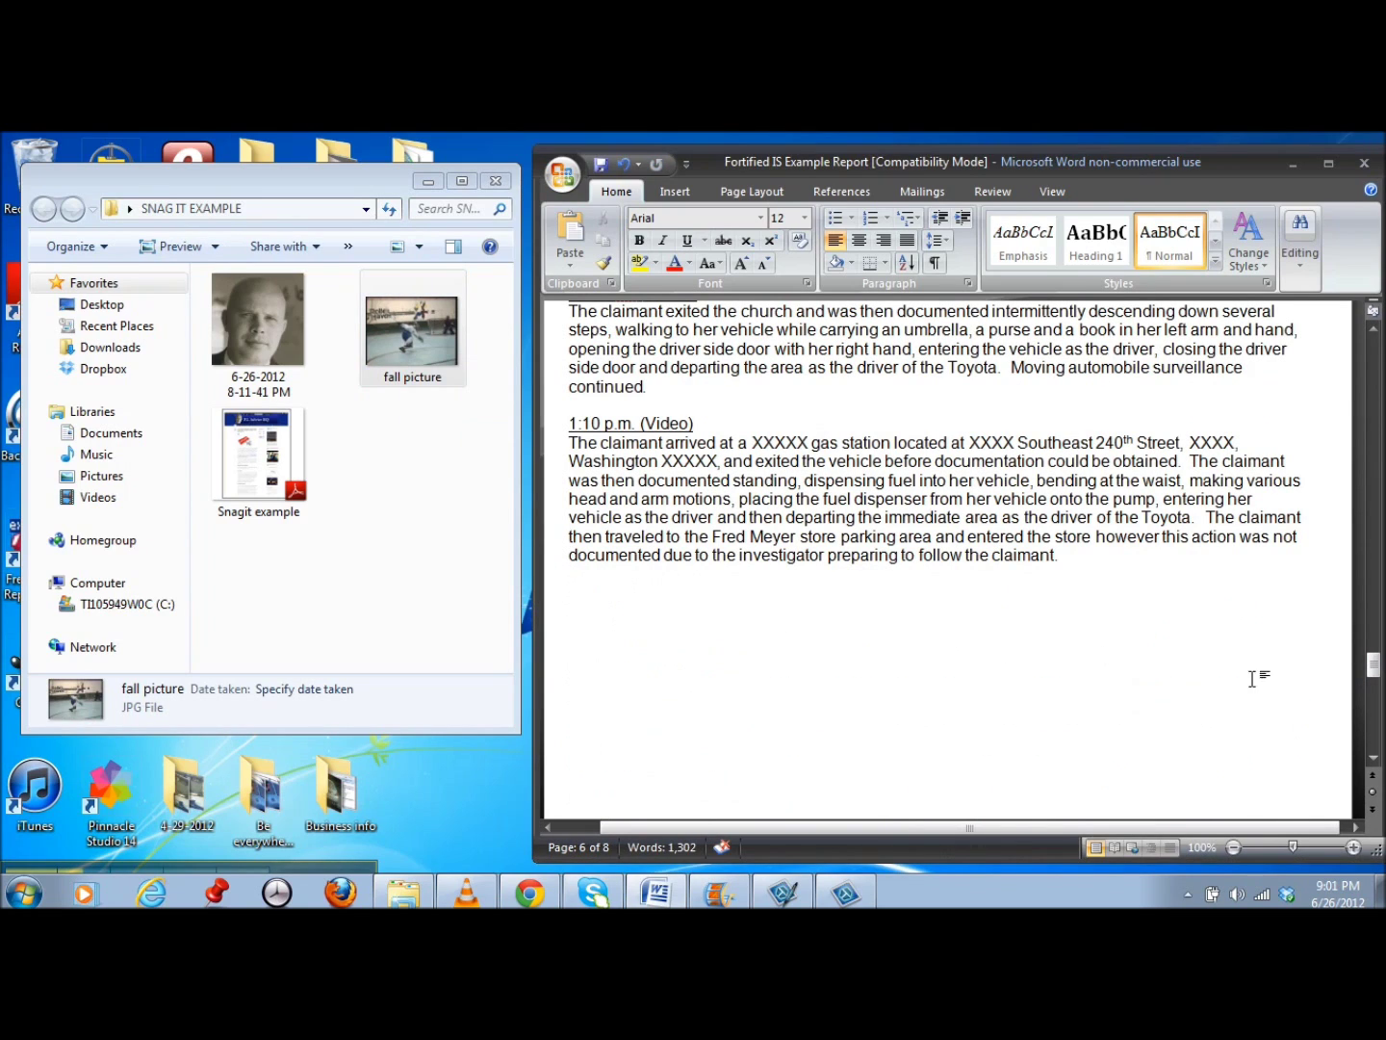
mouse_move(1372, 676)
mouse_down()
mouse_move(1371, 688)
mouse_move(1372, 664)
mouse_up()
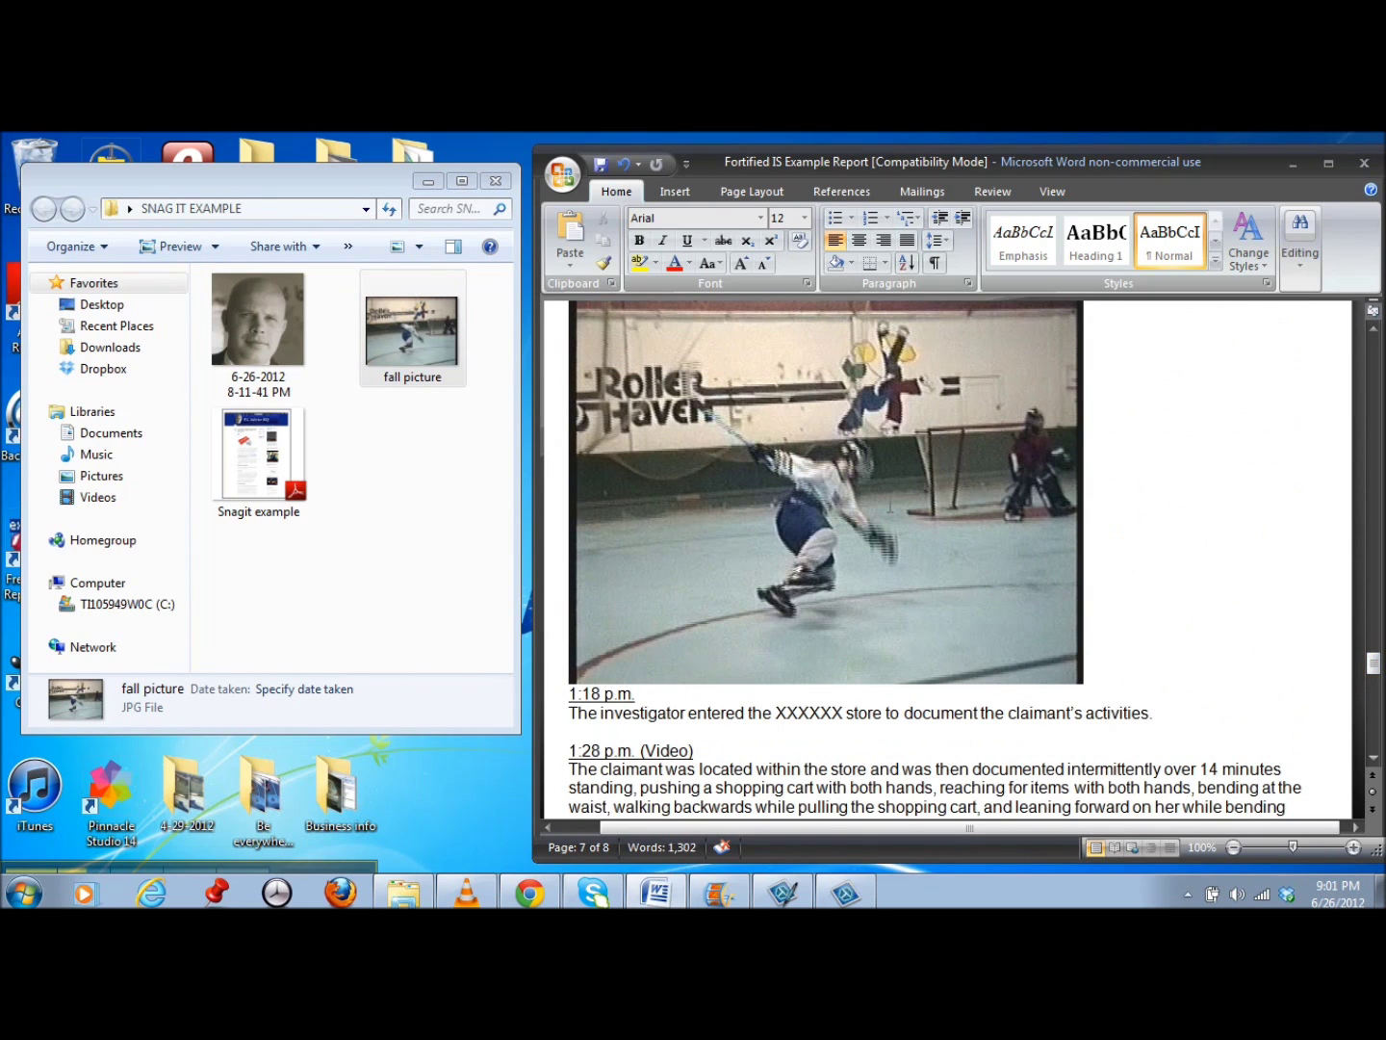
click(888, 505)
Step: Set the hockey image's Scale Height to 35 % in Format Picture's Size settings
right_click(890, 508)
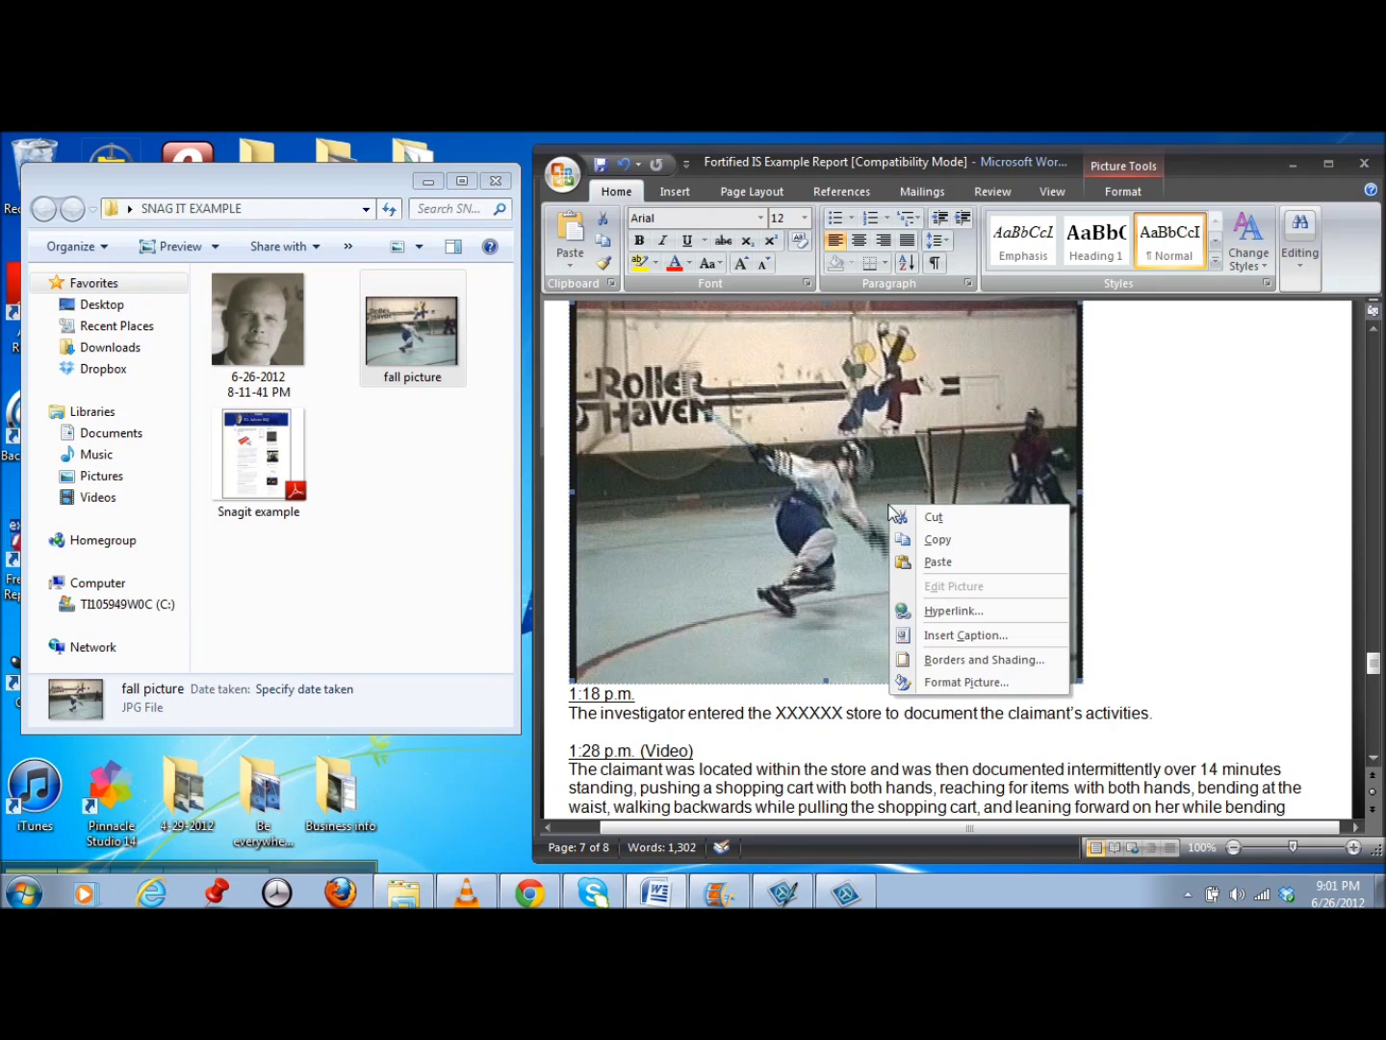
click(963, 680)
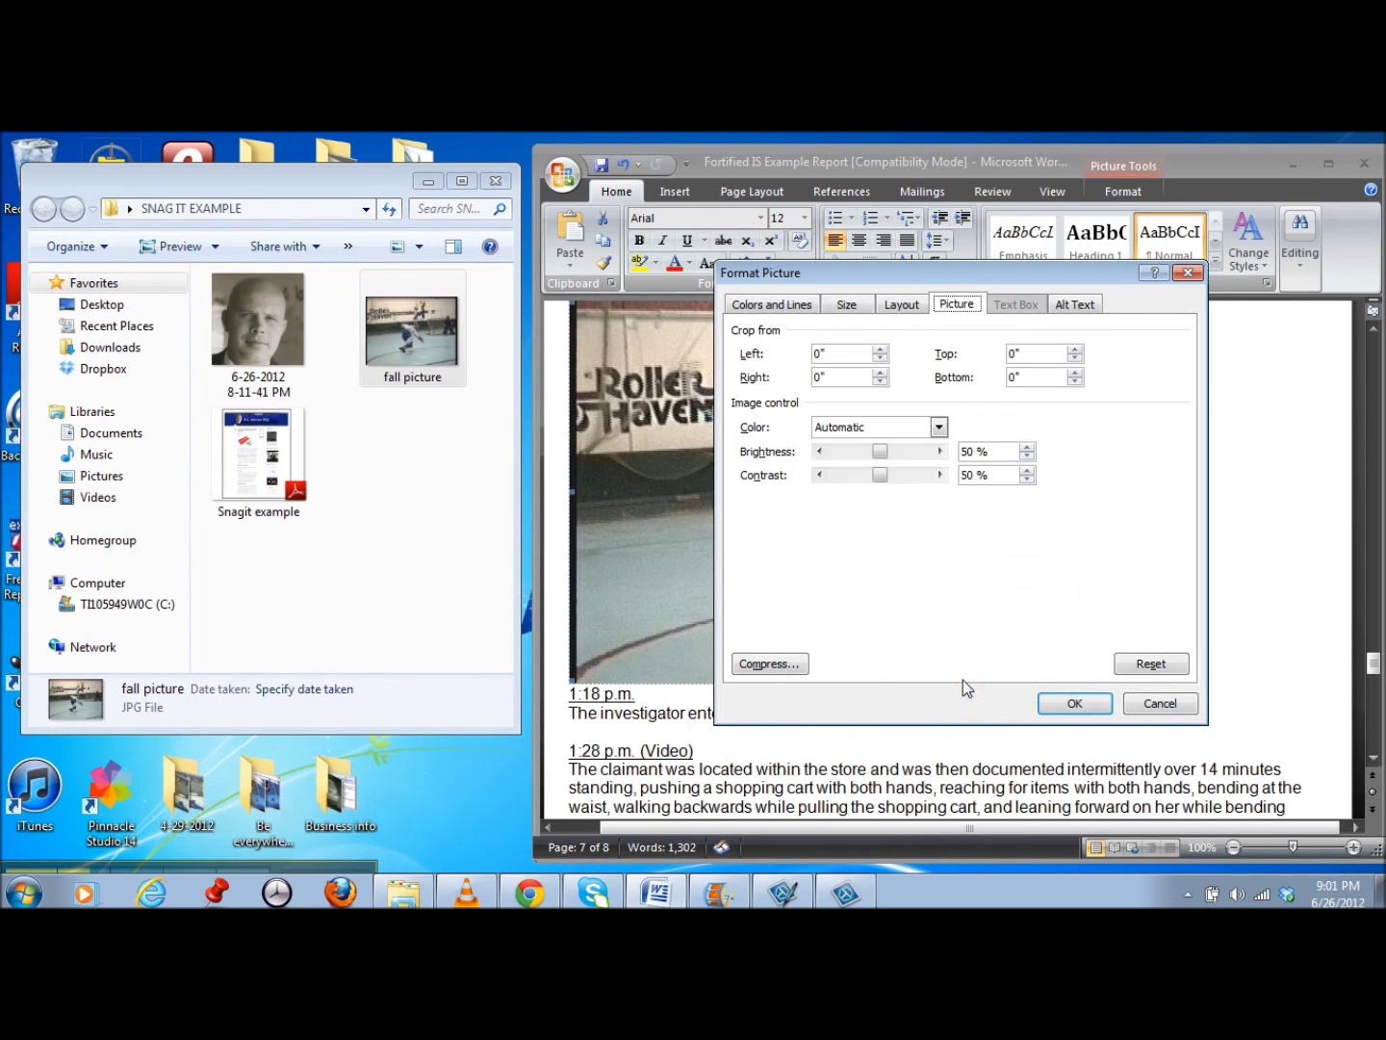
click(846, 304)
drag(869, 551, 793, 550)
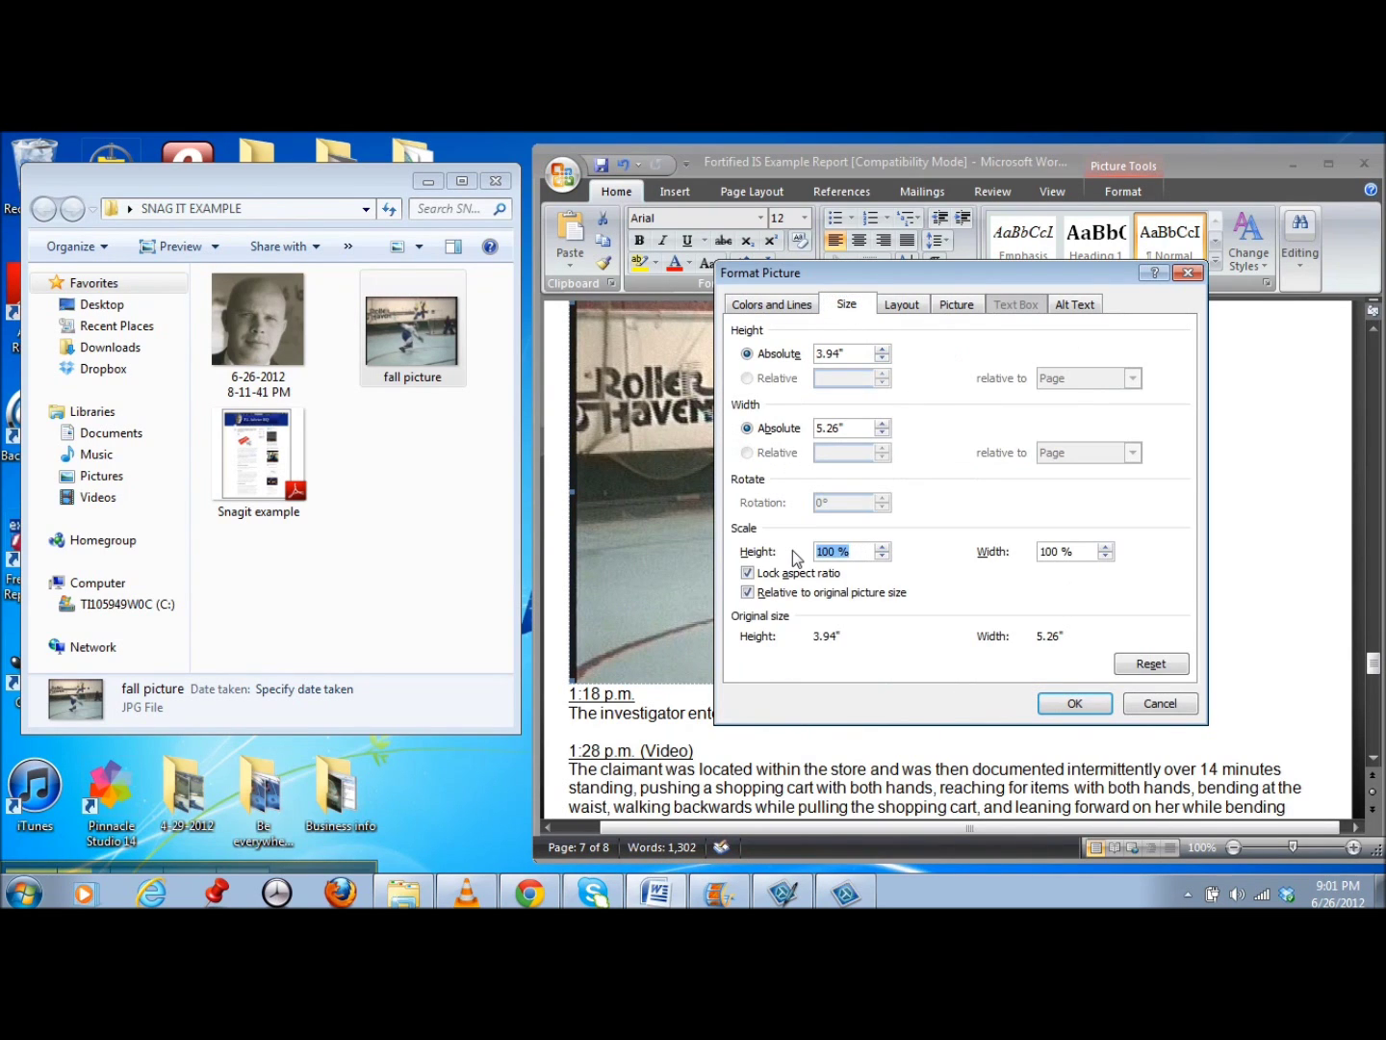
text(35)
click(1054, 700)
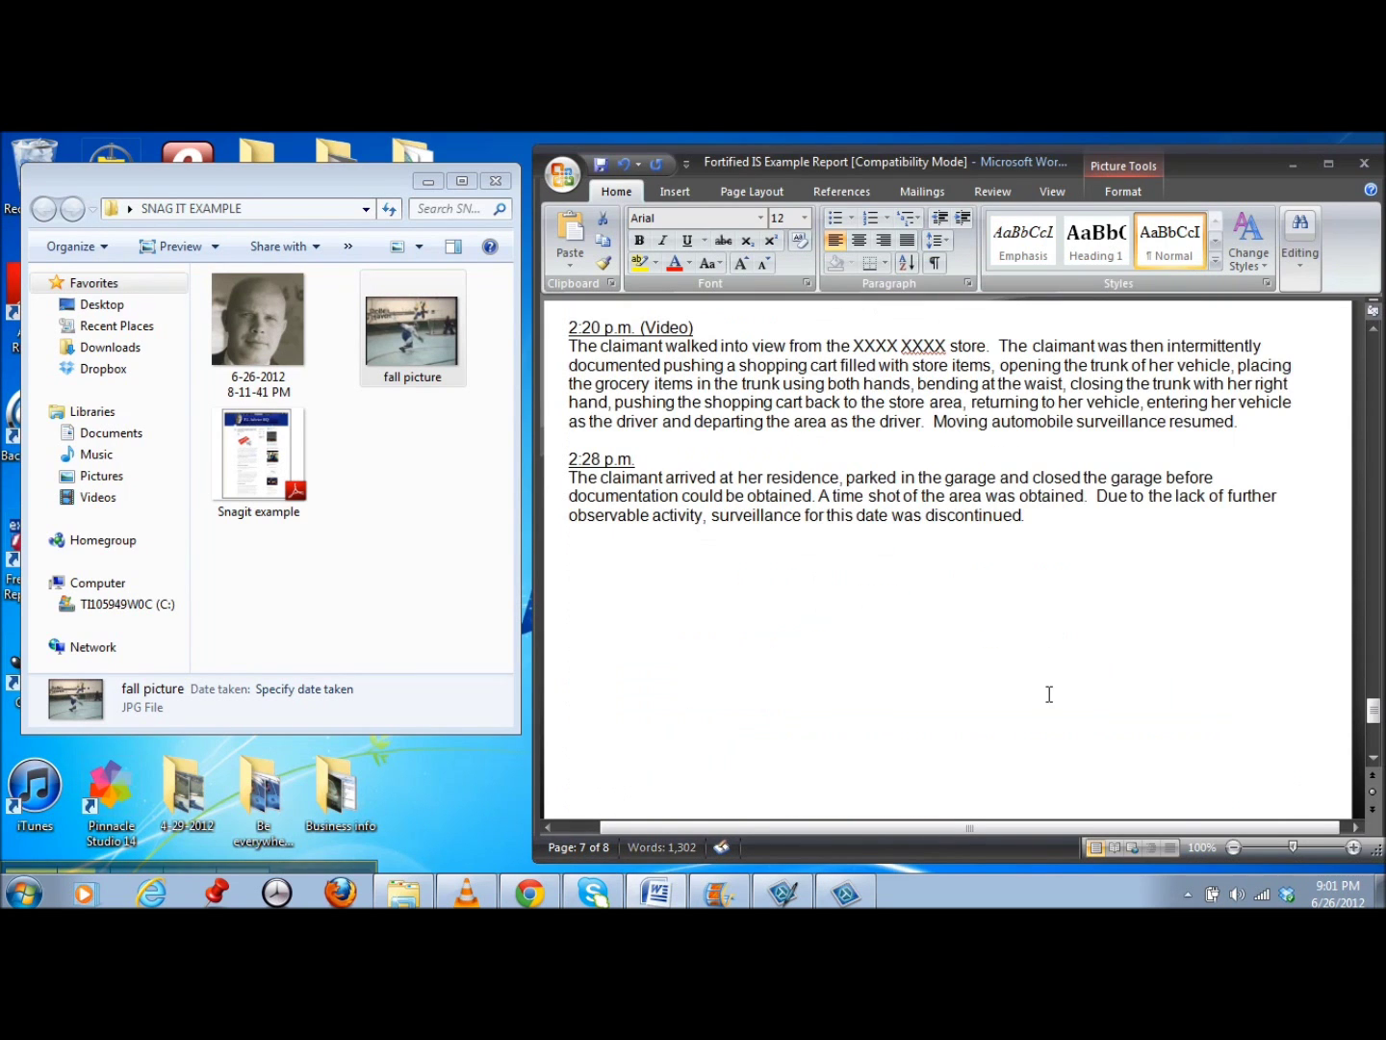
drag(1374, 712, 1373, 681)
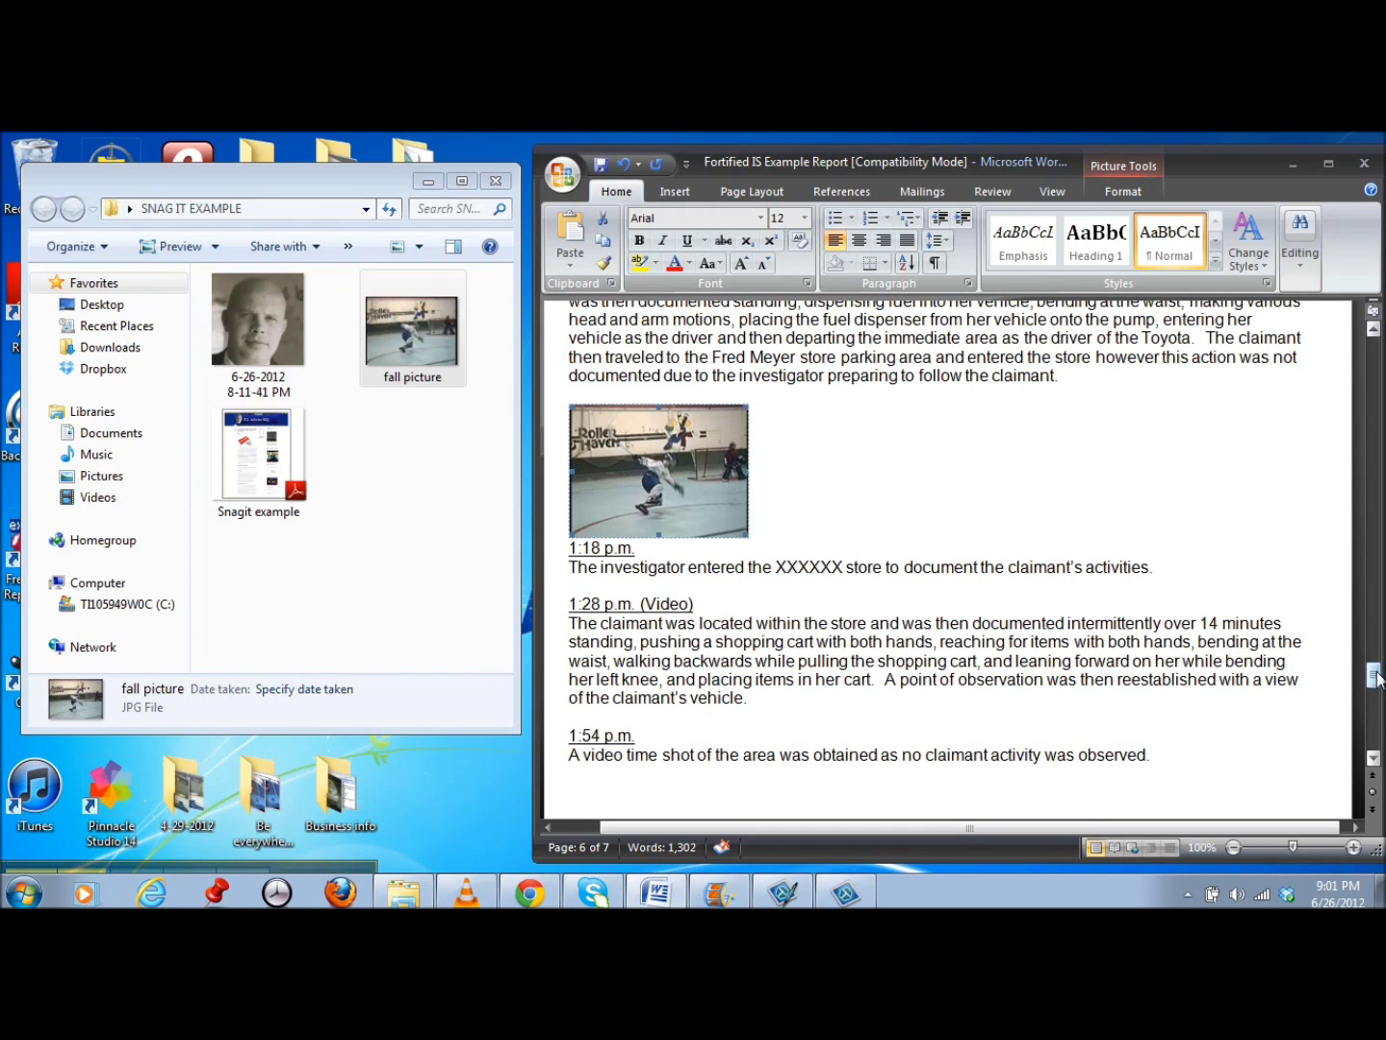
drag(1375, 675, 1377, 675)
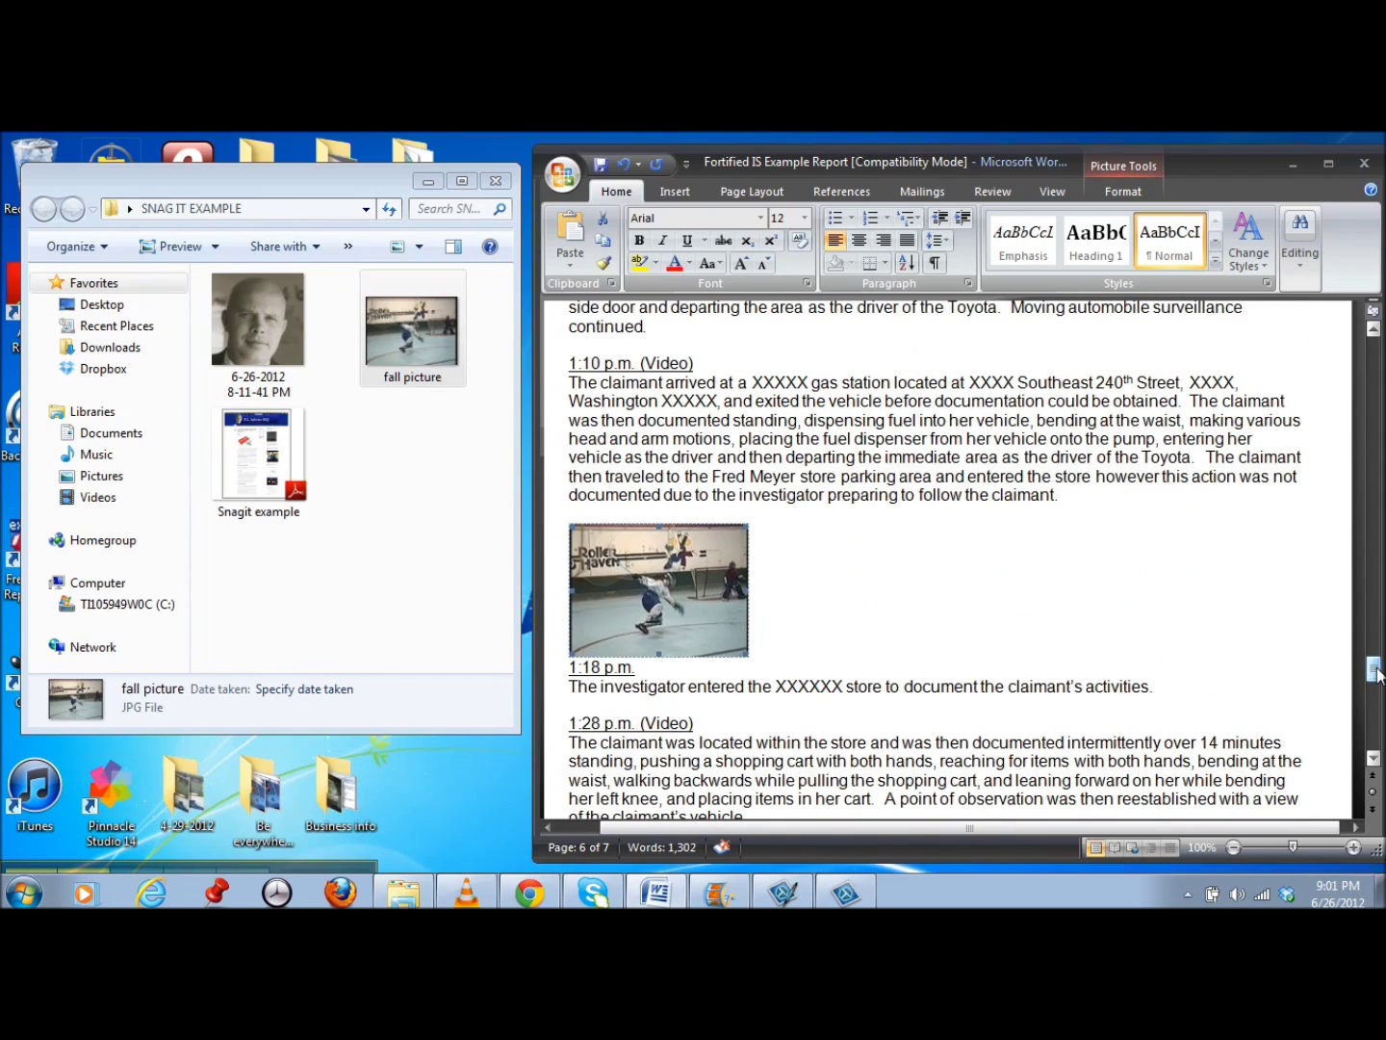